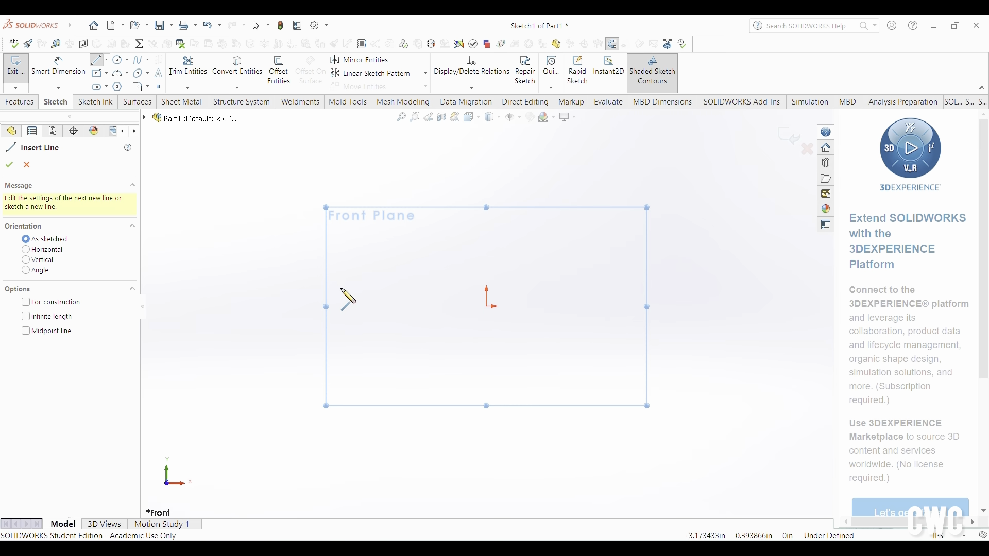
Sketch a vertical line about 2.32 in long straight down from the origin
{"action": "left_click", "coordinate": [487, 307]}
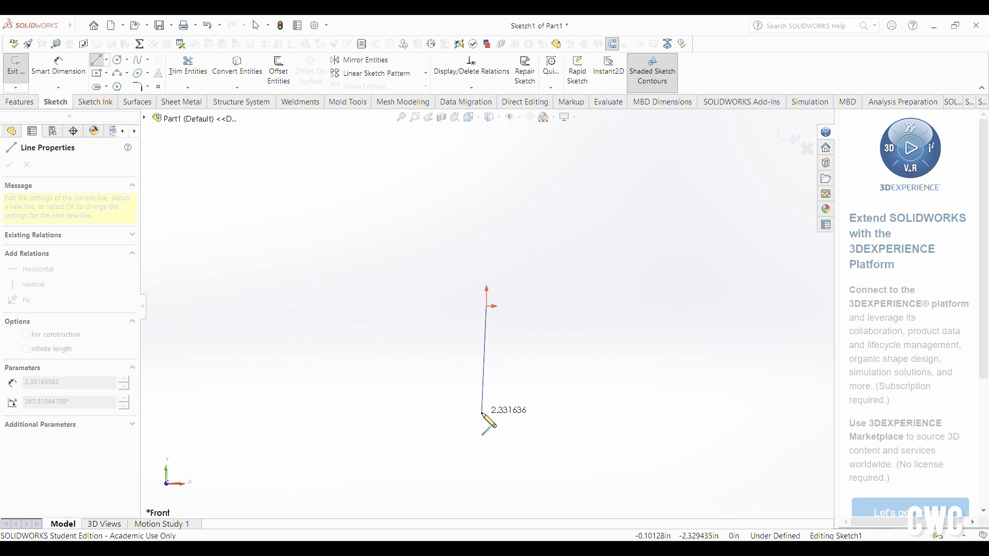
{"action": "left_click", "coordinate": [488, 413]}
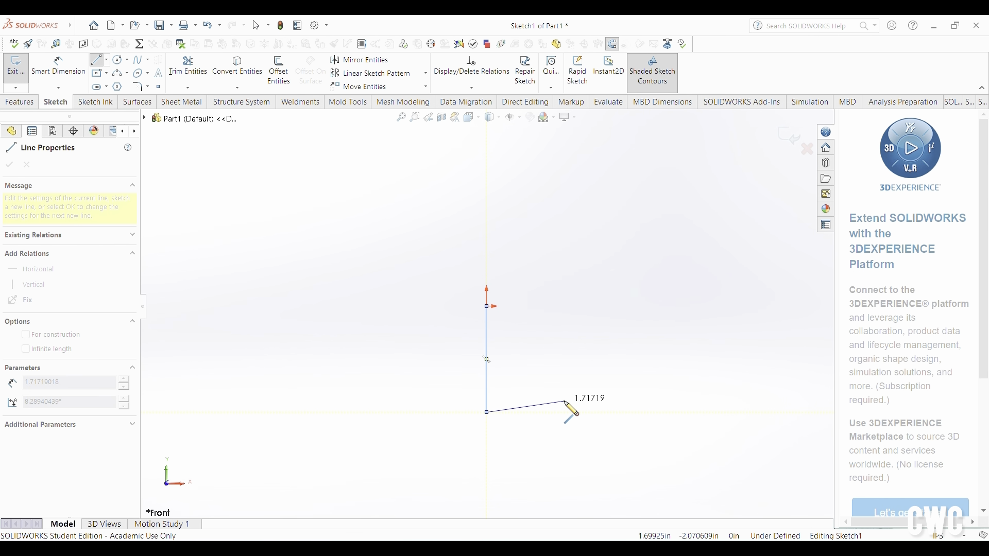
{"action": "key", "text": "Escape"}
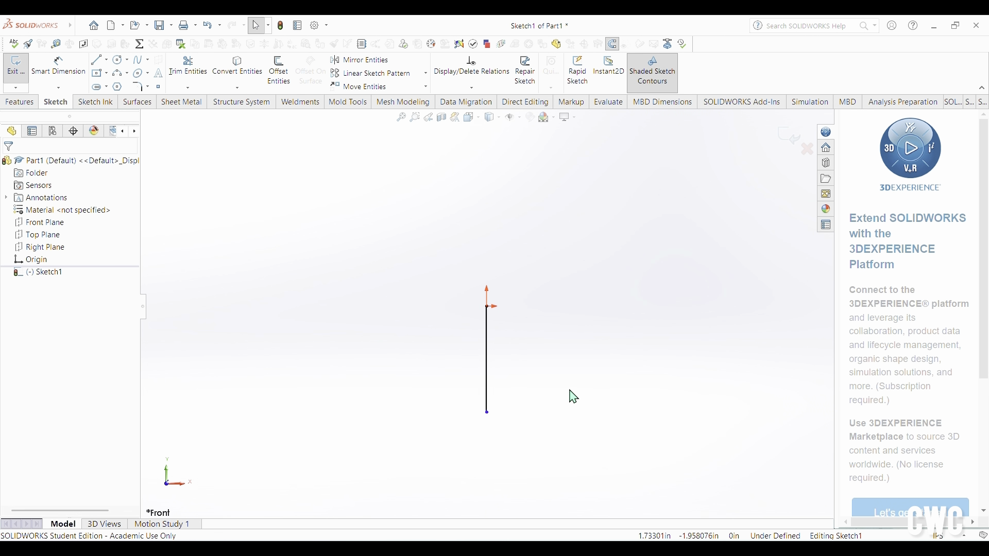
{"action": "left_click", "coordinate": [487, 372]}
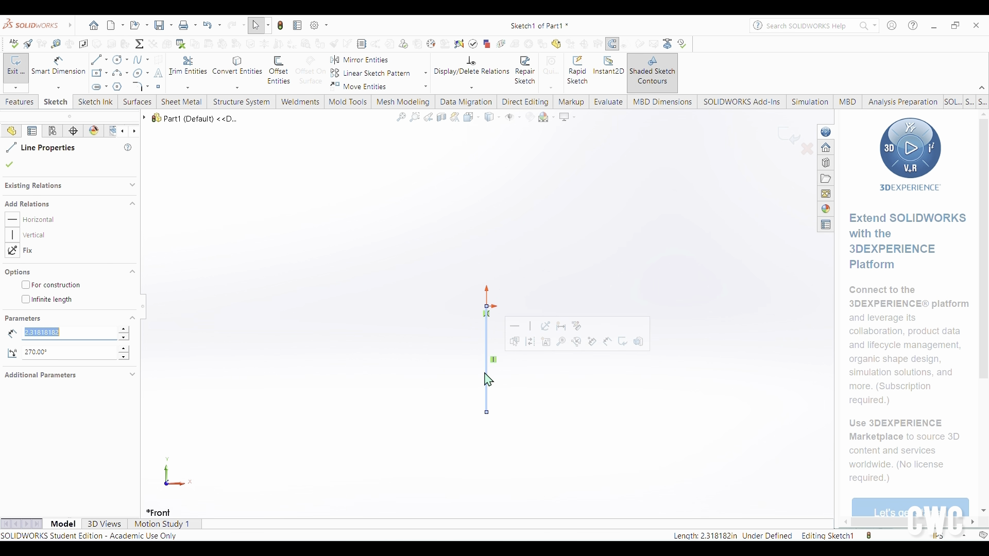
{"action": "left_click", "coordinate": [37, 239]}
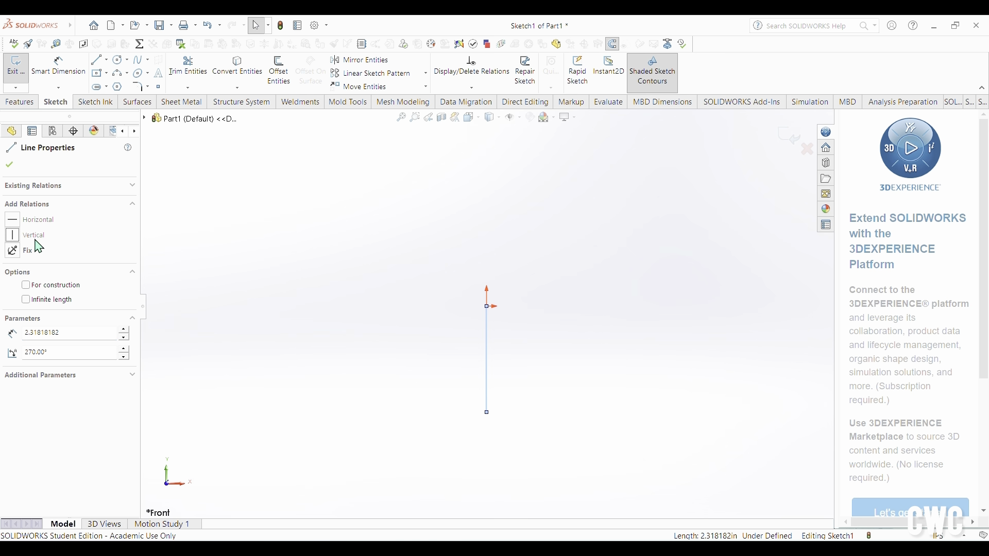
{"action": "left_click", "coordinate": [10, 166]}
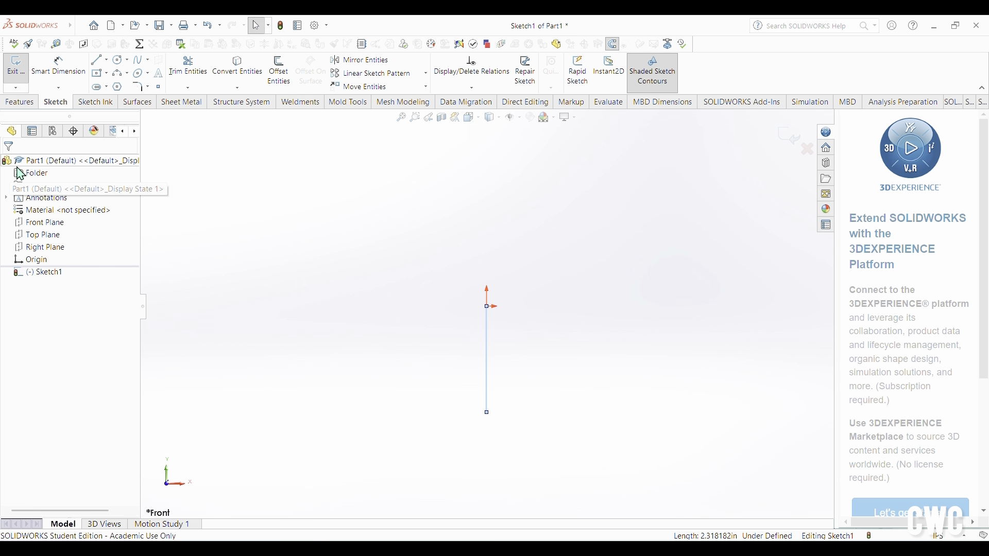
Sketch a connected stepped chain from the origin: about 0.69 in rightward, about 1.05 in down, and a longer horizontal line rightward
{"action": "left_click", "coordinate": [96, 63]}
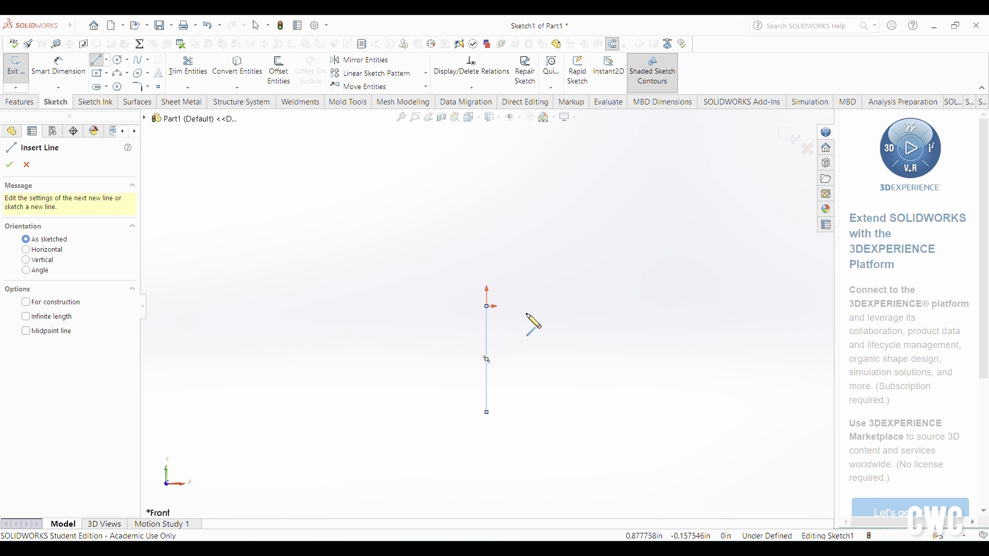
{"action": "left_click", "coordinate": [487, 307]}
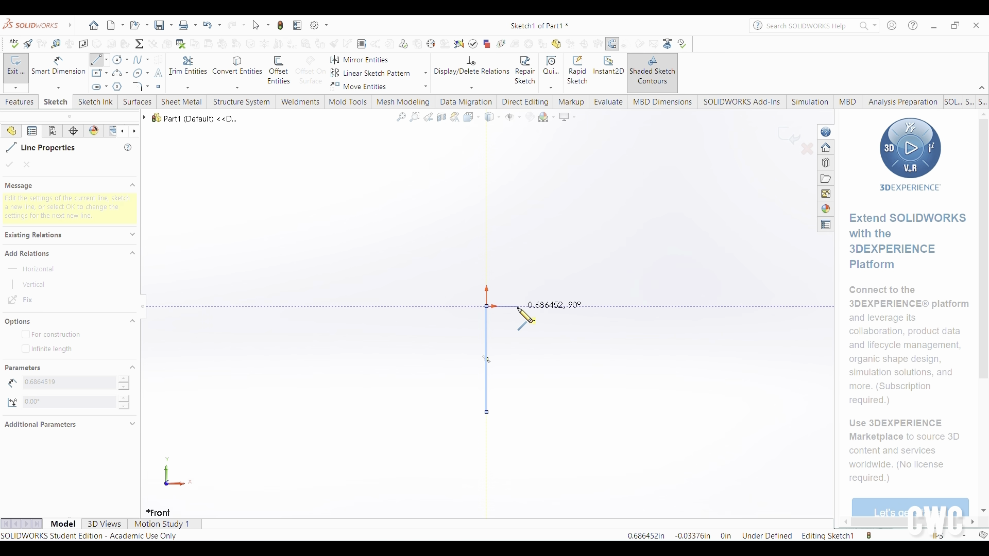
{"action": "left_click", "coordinate": [518, 307]}
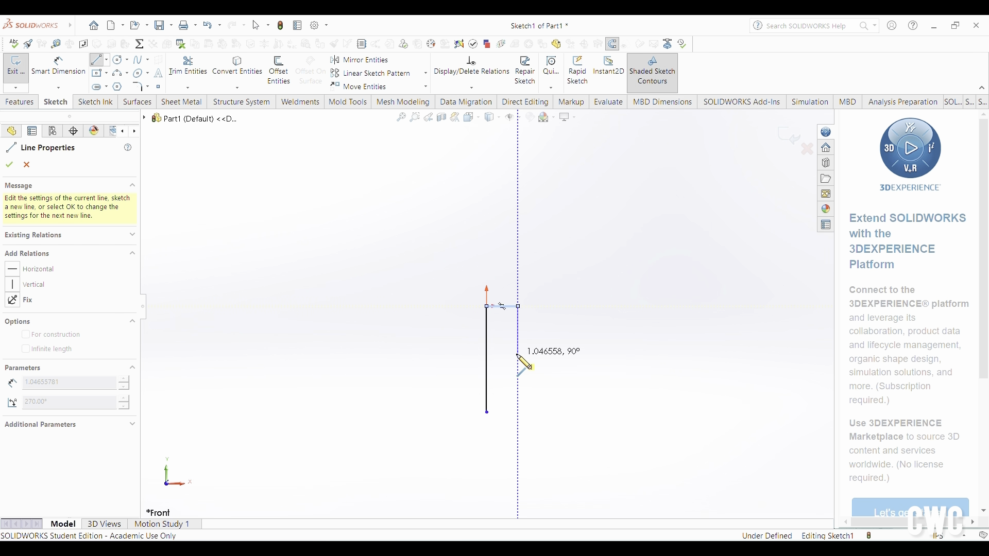
{"action": "left_click", "coordinate": [519, 354]}
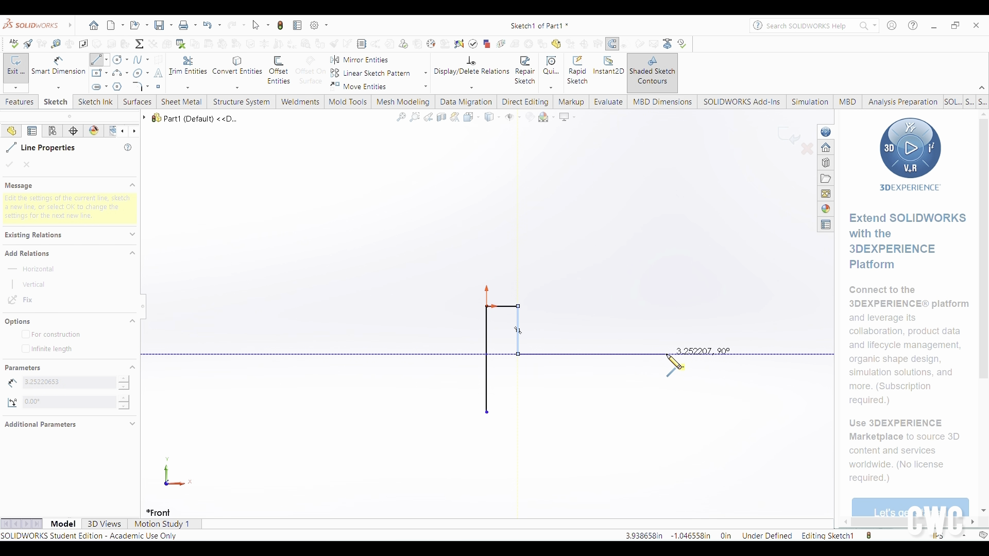
{"action": "left_click", "coordinate": [631, 354]}
{"action": "key", "text": "Escape"}
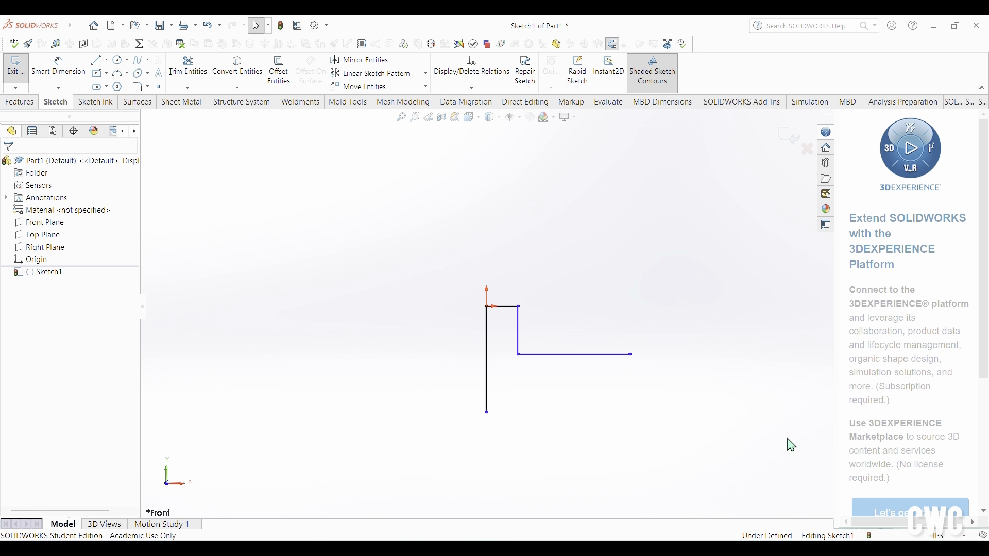
Sketch a horizontal base line about 4.07 in long rightward from the lower end of the long vertical line
{"action": "left_click", "coordinate": [96, 66]}
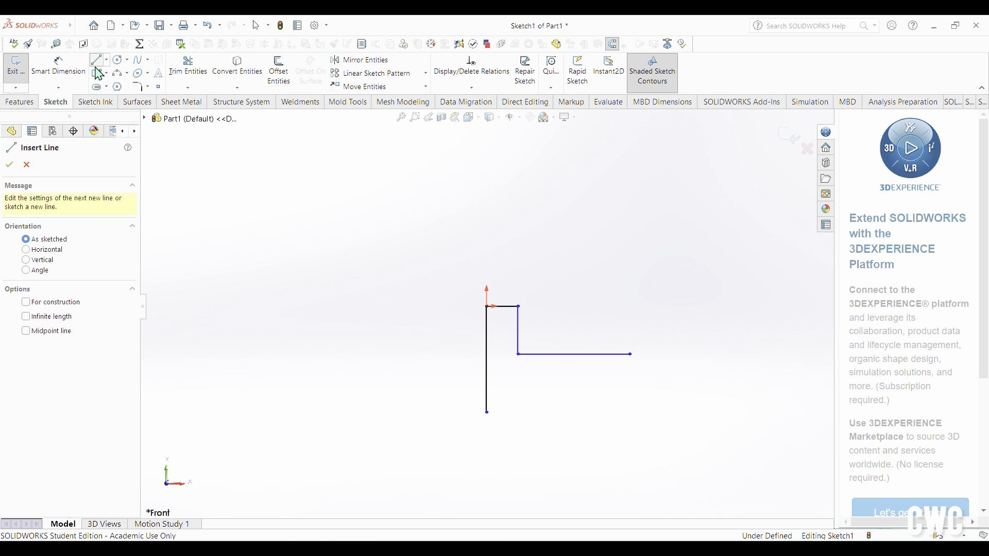
{"action": "left_click", "coordinate": [487, 412]}
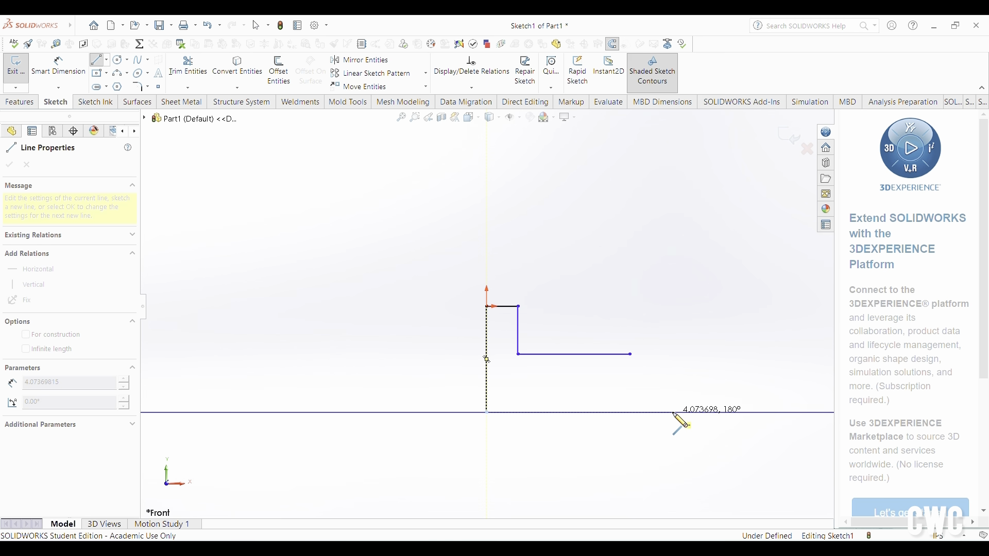
{"action": "left_click", "coordinate": [673, 412]}
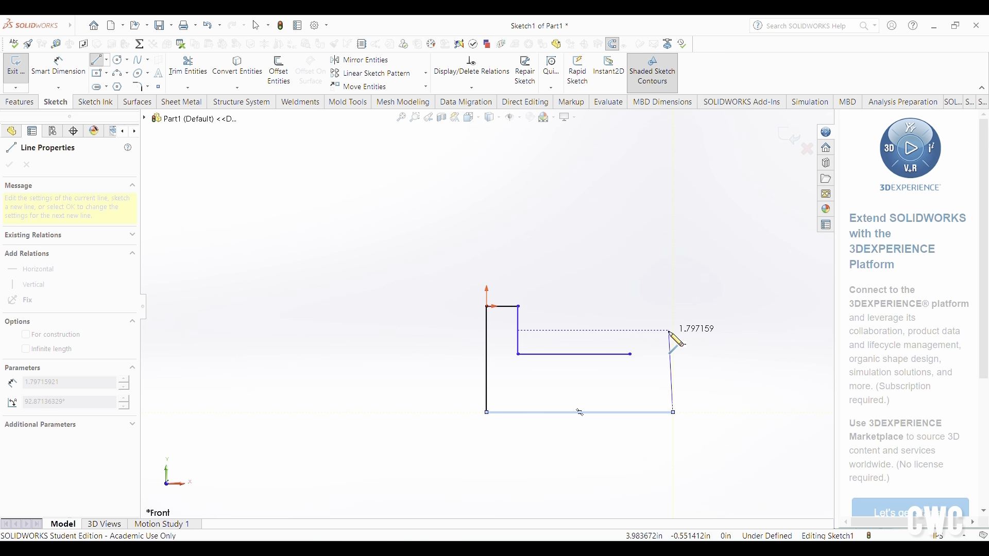
Finish the rising line about 1.8 in long at the base line's right end and constrain it vertical
{"action": "key", "text": "Escape"}
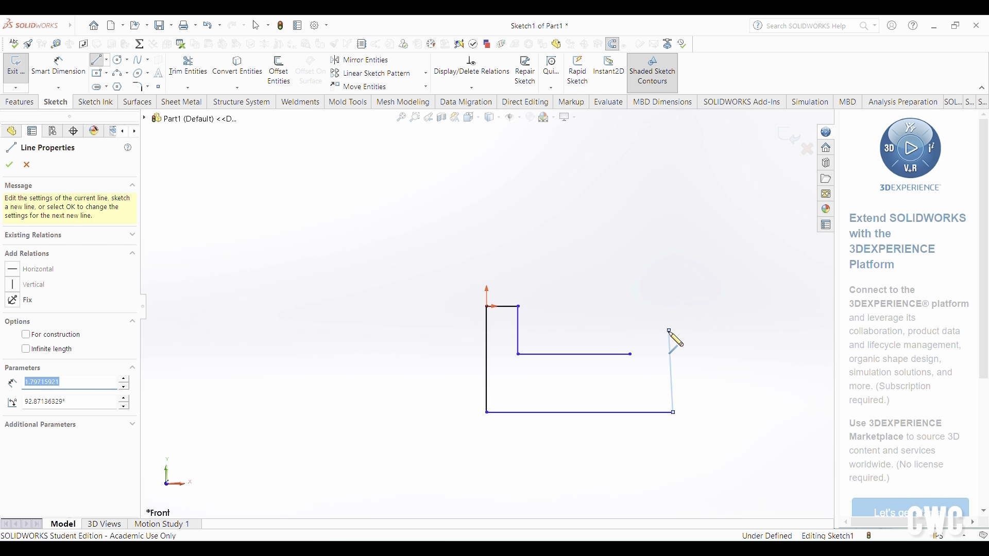
{"action": "key", "text": "Escape"}
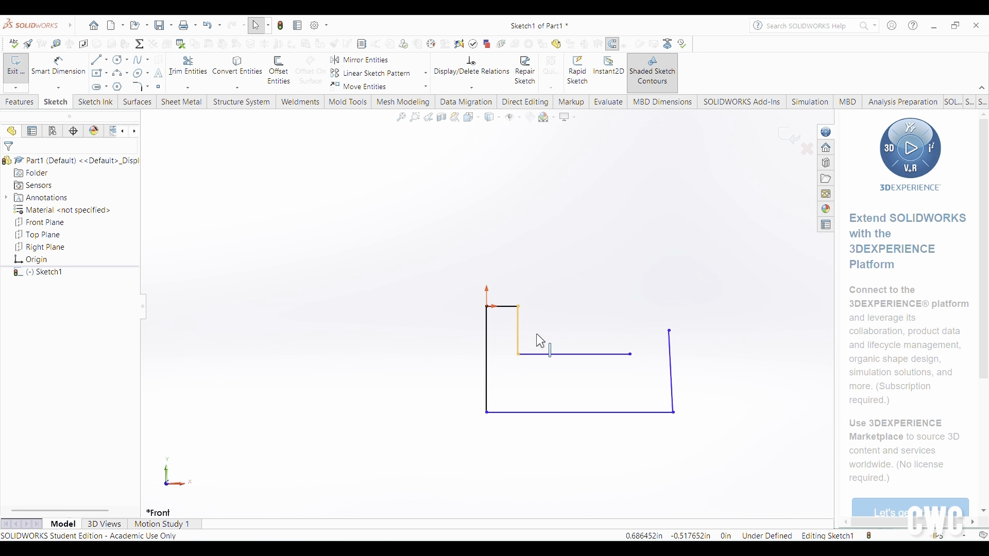
{"action": "left_click", "coordinate": [671, 351]}
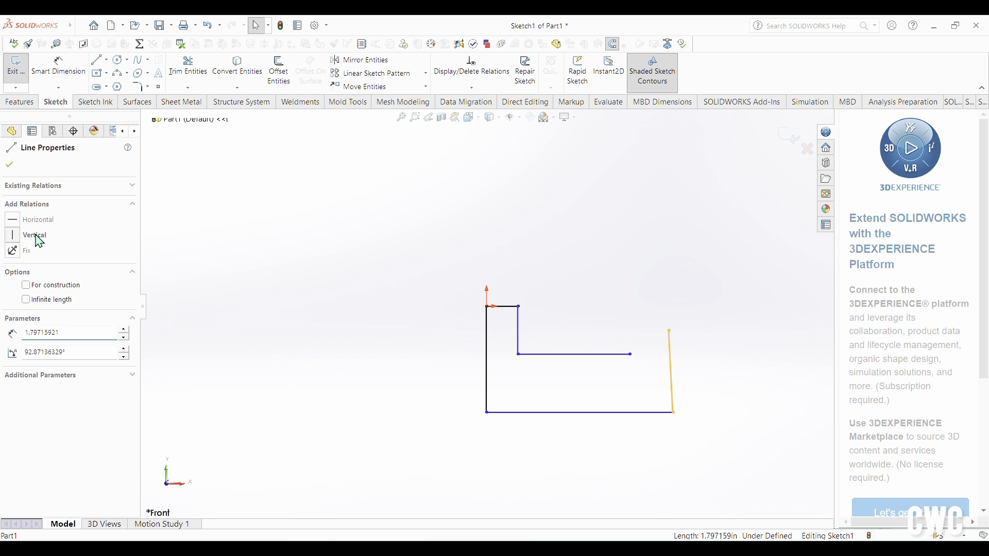
{"action": "left_click", "coordinate": [10, 165]}
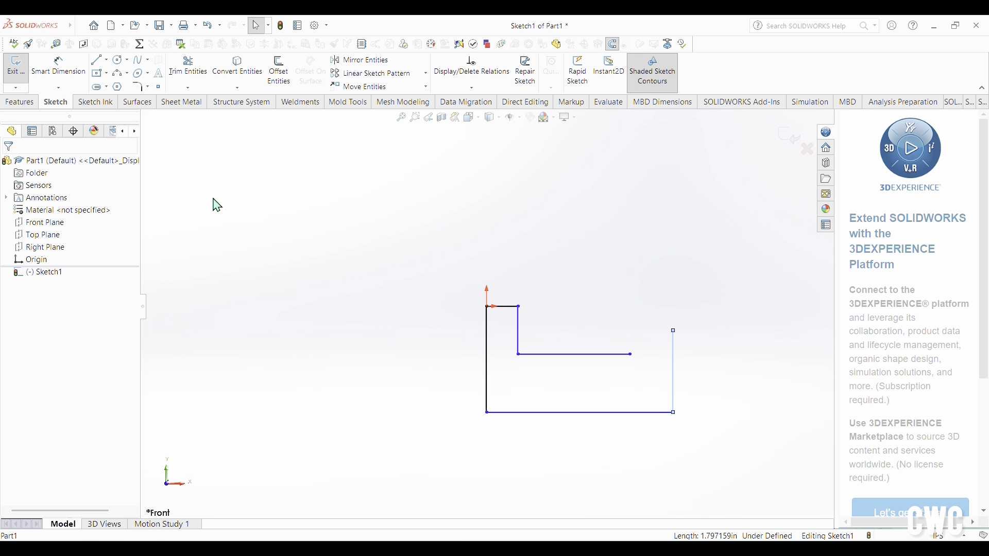
Dimension the long vertical line below the origin to 2.5 in
{"action": "left_click", "coordinate": [58, 67]}
{"action": "left_click", "coordinate": [486, 370]}
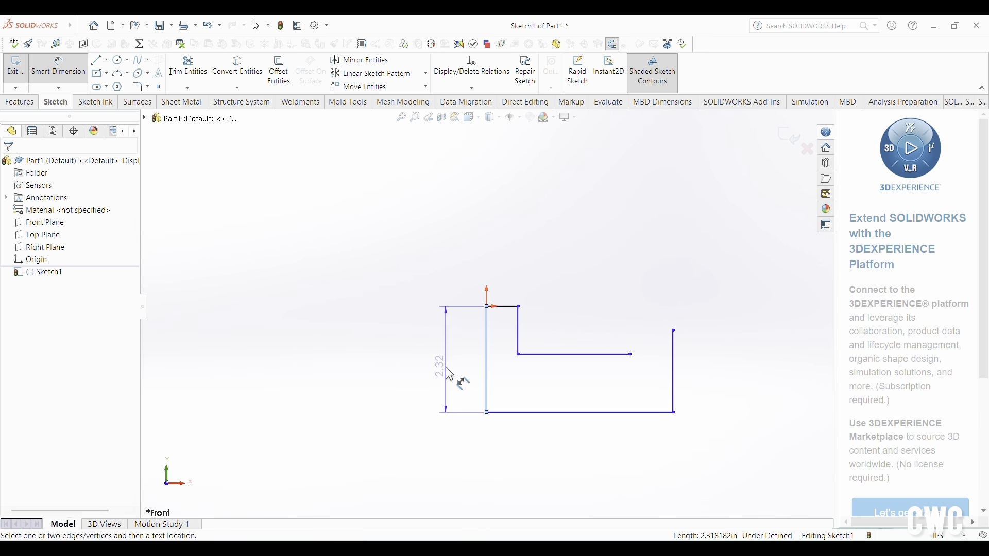
{"action": "left_click", "coordinate": [450, 375]}
{"action": "type", "text": "2"}
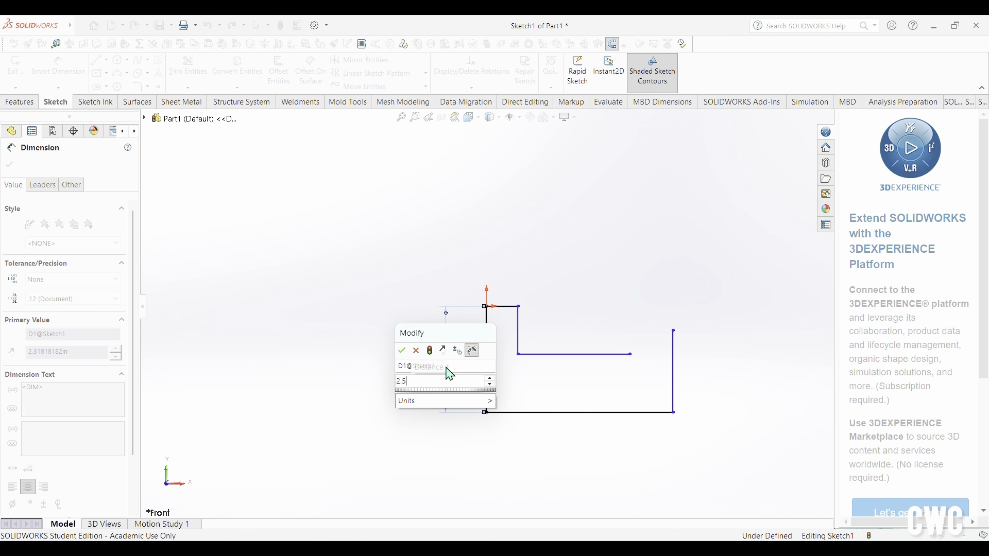
{"action": "type", "text": ".5"}
{"action": "key", "text": "Return"}
Dimension the short top line to 0.75 in and the inner horizontal line to 2.5 in
{"action": "left_click", "coordinate": [505, 307]}
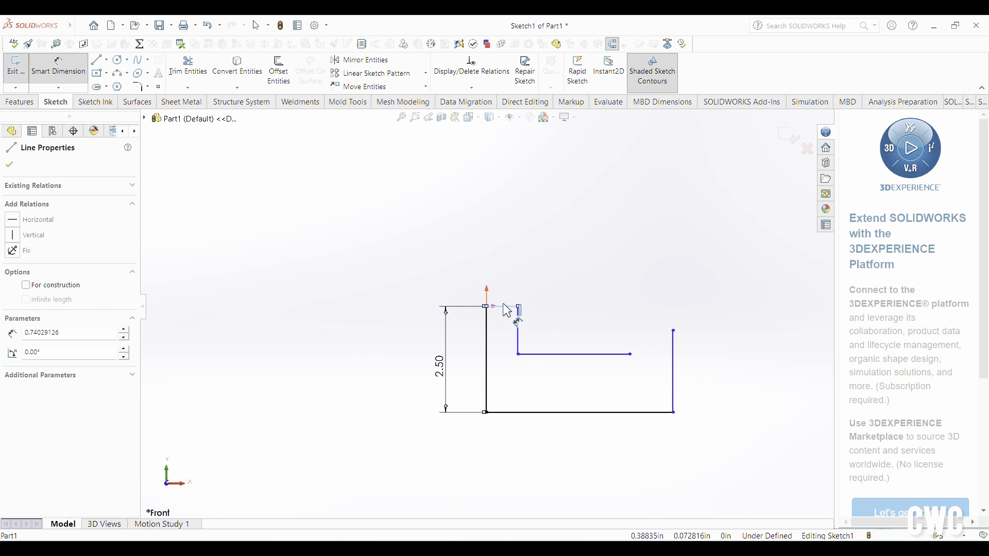
{"action": "left_click", "coordinate": [505, 262]}
{"action": "type", "text": ".75"}
{"action": "key", "text": "Return"}
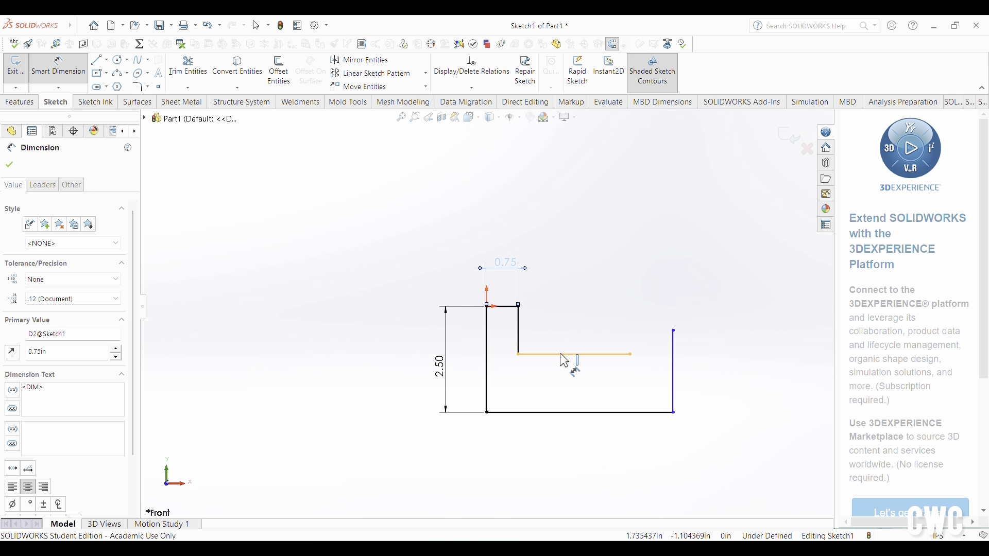
{"action": "left_click", "coordinate": [564, 361]}
{"action": "left_click", "coordinate": [572, 454]}
{"action": "type", "text": "2.5"}
{"action": "key", "text": "Return"}
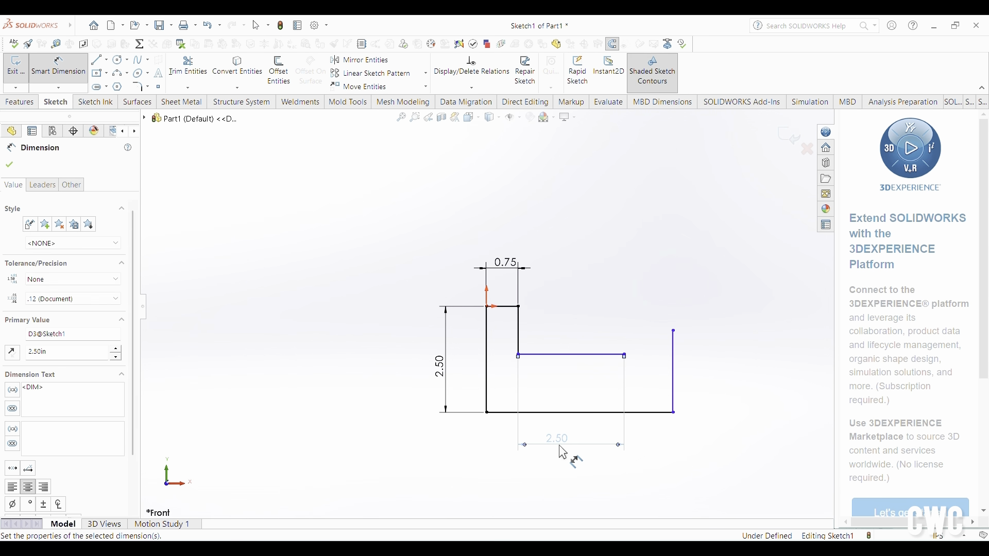
Dimension the base line to 4.25 in and the right vertical line to 2 in
{"action": "left_click", "coordinate": [564, 413]}
{"action": "left_click", "coordinate": [562, 478]}
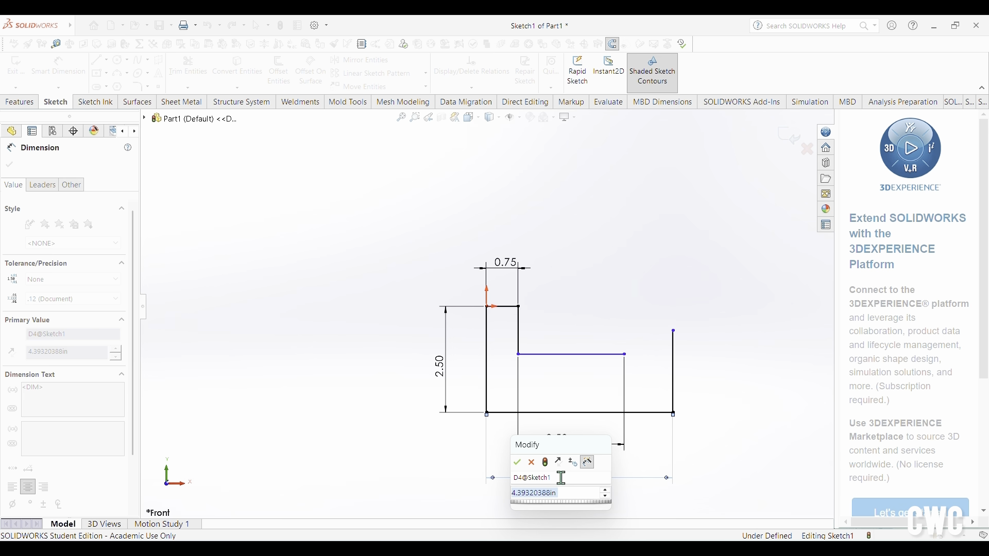
{"action": "type", "text": "4.25"}
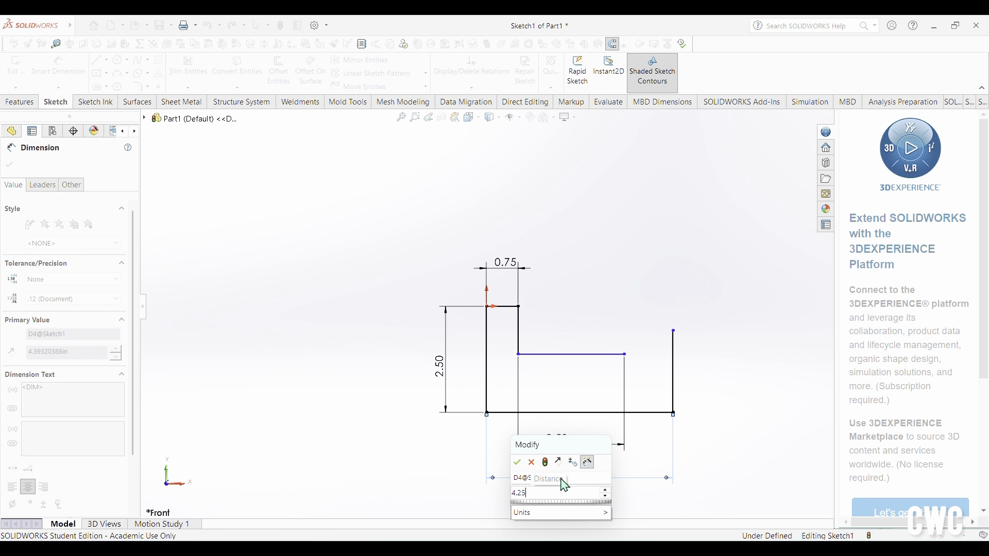
{"action": "key", "text": "Return"}
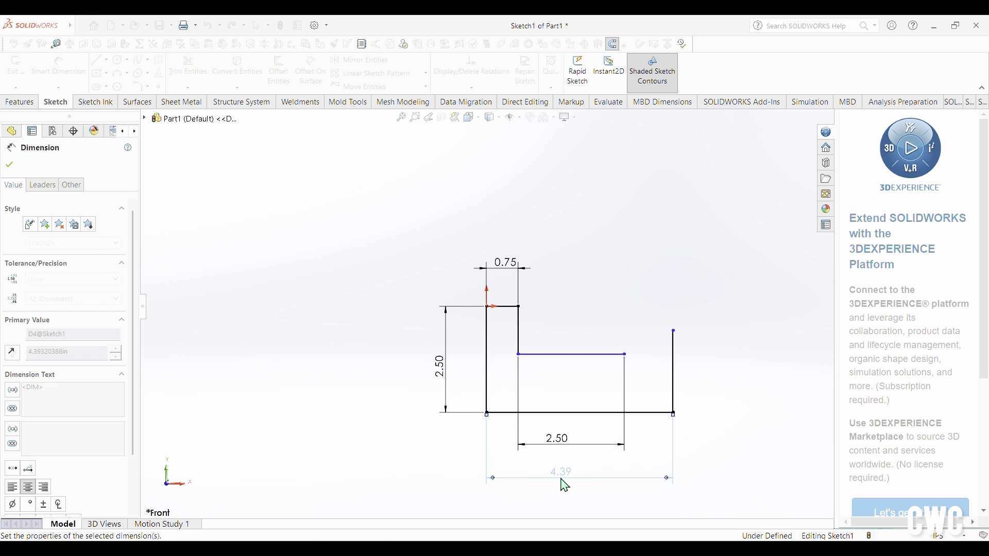
{"action": "left_click", "coordinate": [667, 372]}
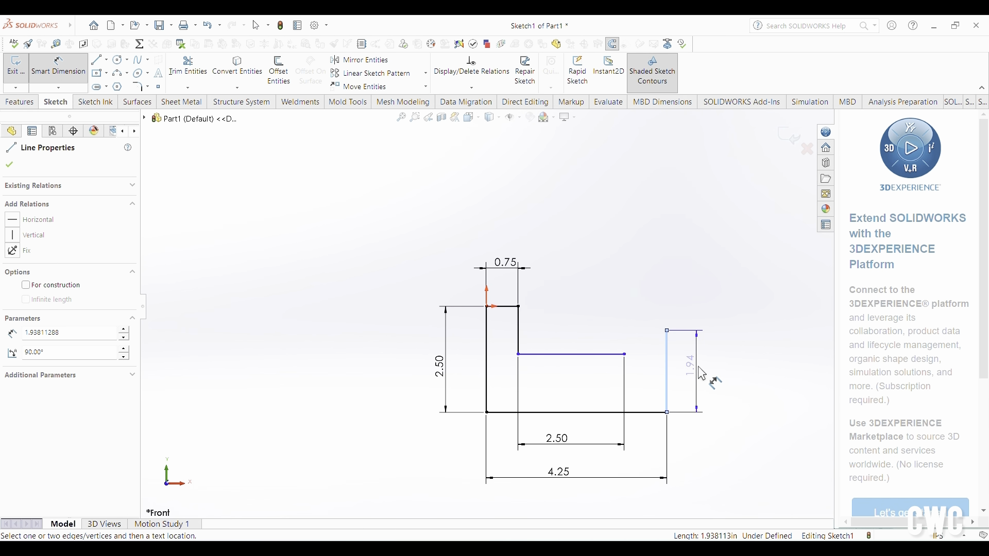
{"action": "left_click", "coordinate": [711, 374]}
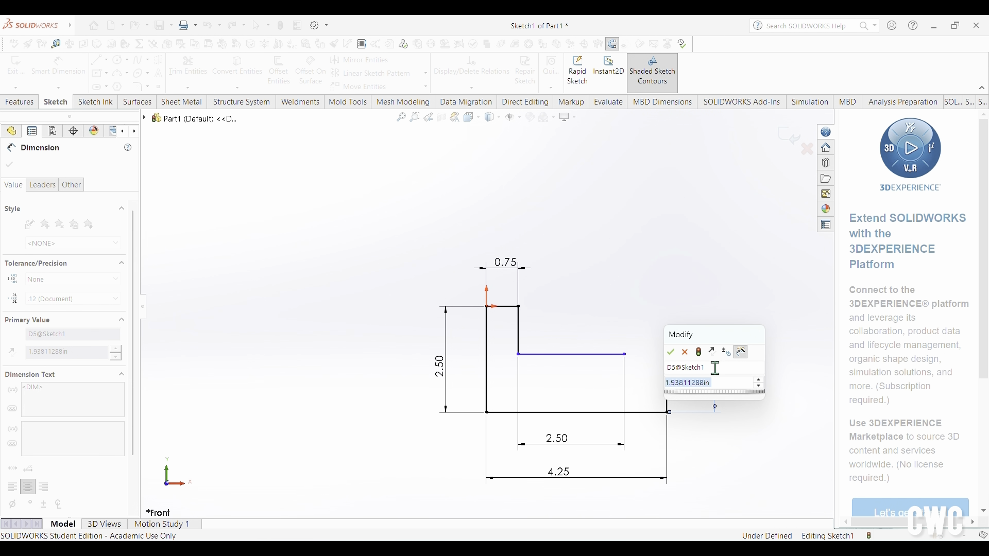
{"action": "type", "text": "2"}
{"action": "key", "text": "Return"}
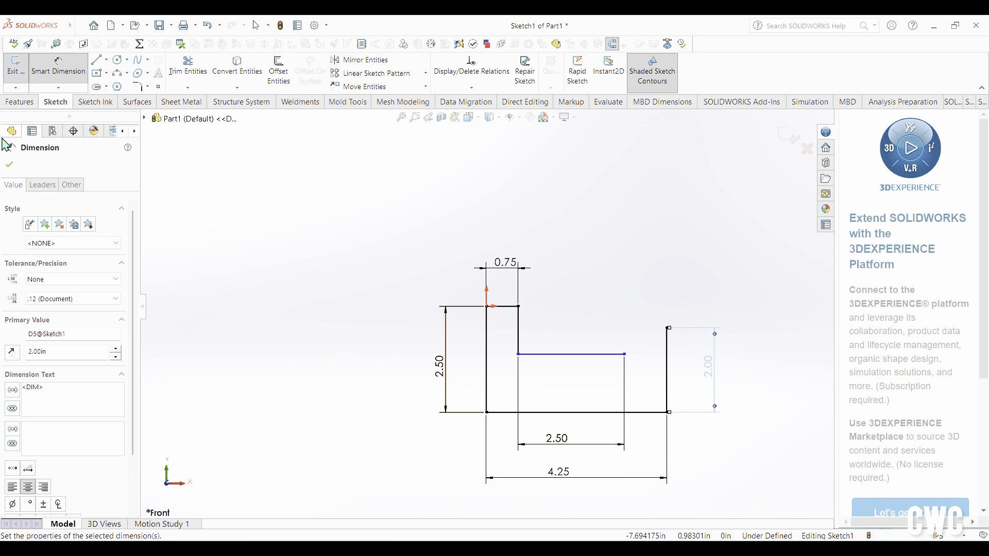
{"action": "left_click", "coordinate": [10, 166]}
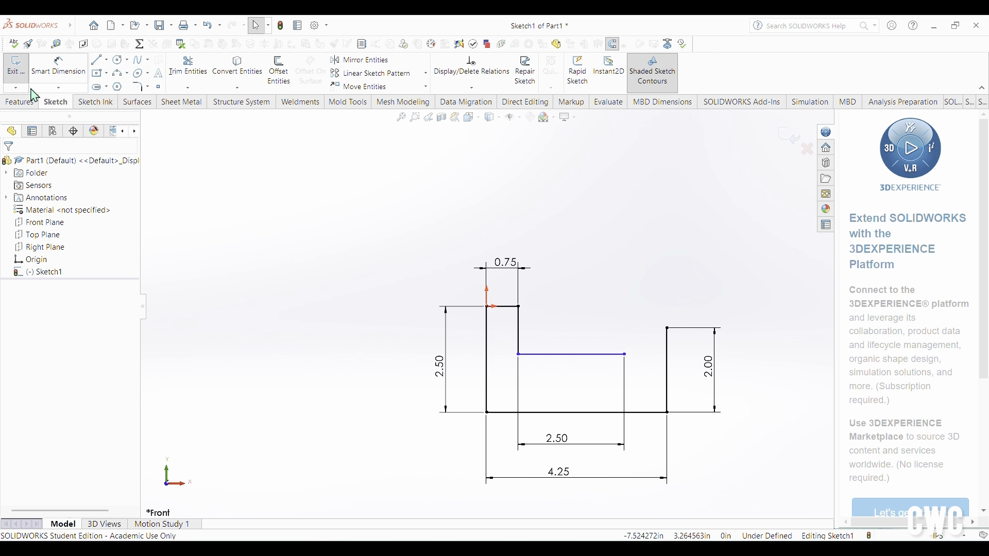
Close the profile with a concave 3 Point Arc of about 2.96 in radius from the inner horizontal line's free end to the right line's upper end
{"action": "left_click", "coordinate": [126, 74]}
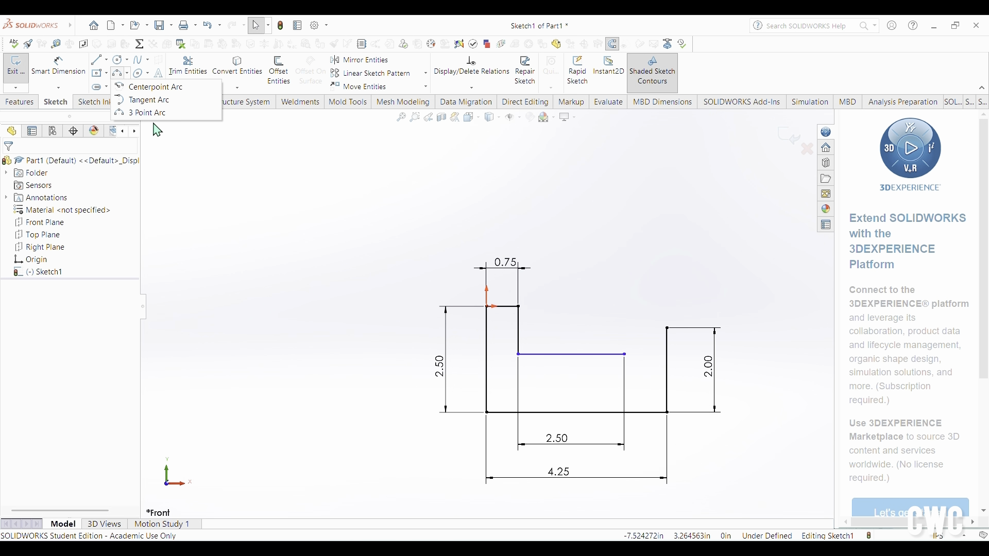
{"action": "left_click", "coordinate": [144, 112]}
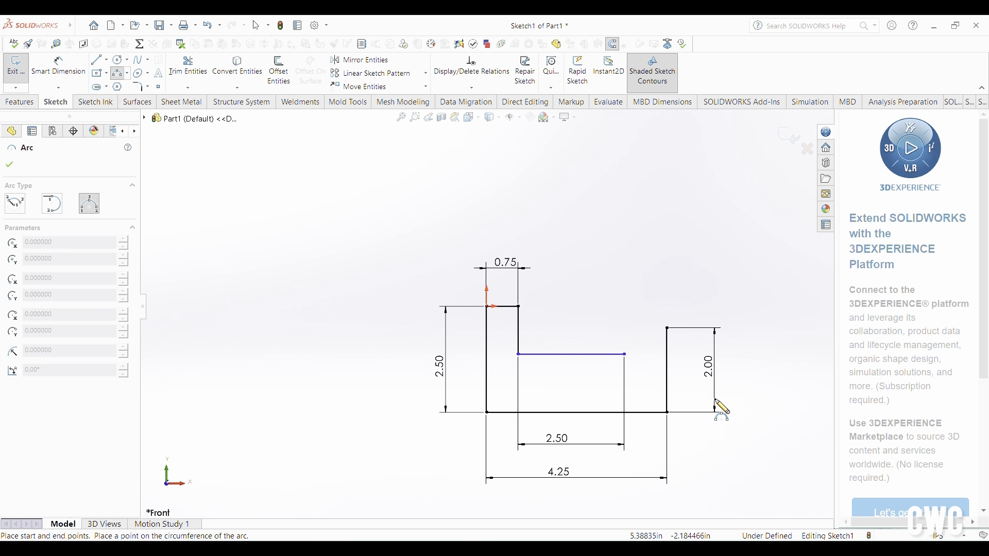
{"action": "left_click", "coordinate": [625, 355]}
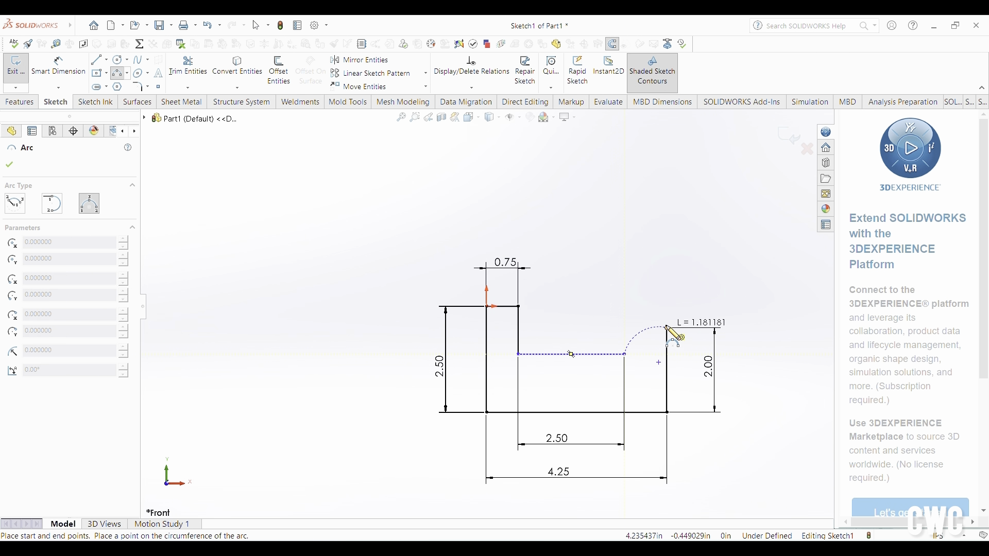
{"action": "left_click", "coordinate": [668, 328]}
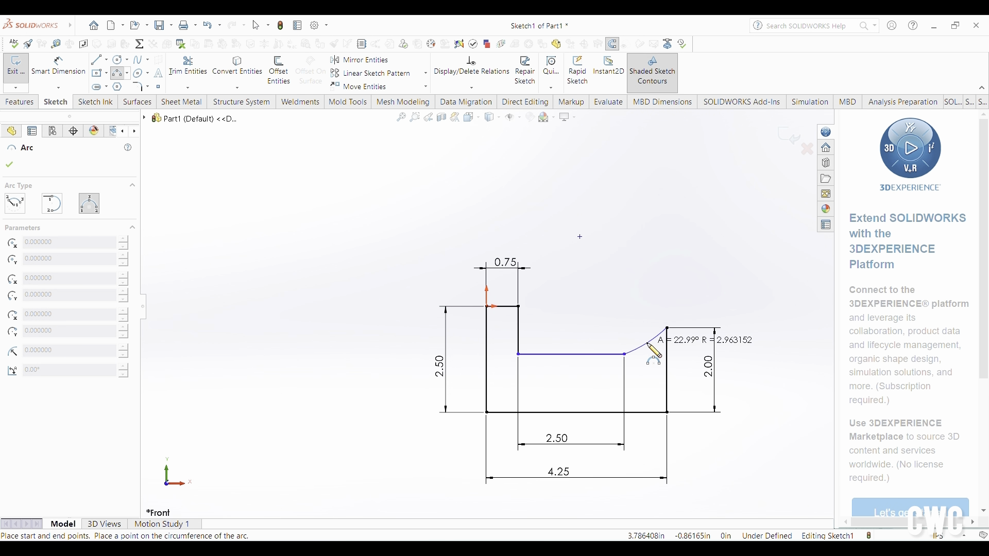
{"action": "left_click", "coordinate": [649, 345]}
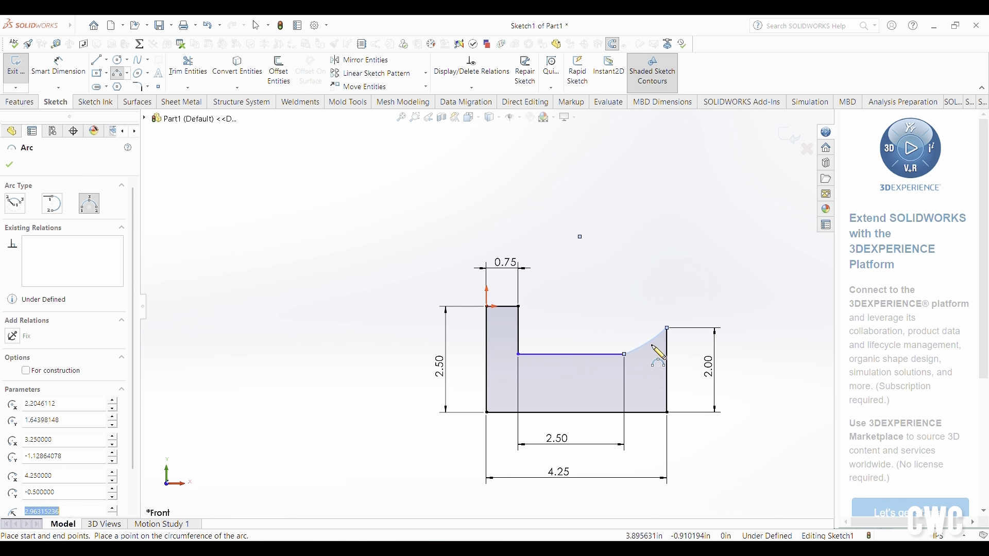
Extrude the closed stepped profile as a blind boss with a depth of 1 in
{"action": "key", "text": "Escape"}
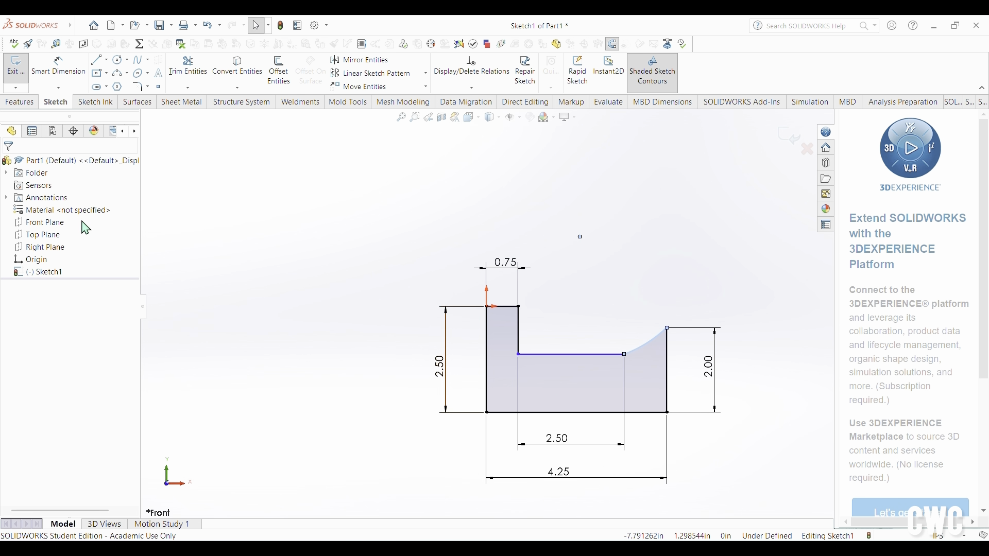
{"action": "left_click", "coordinate": [19, 101]}
{"action": "left_click", "coordinate": [21, 71]}
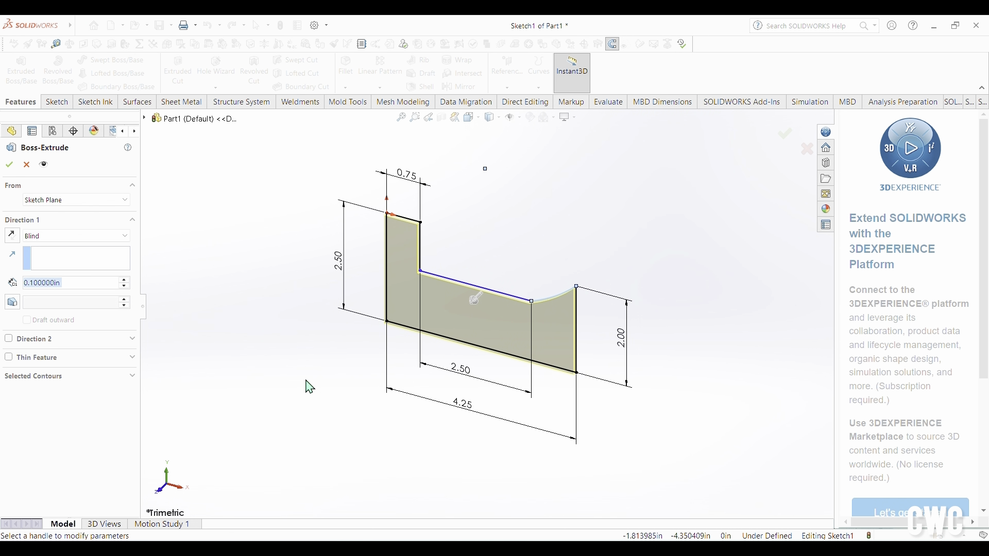
{"action": "type", "text": "1"}
{"action": "key", "text": "Return"}
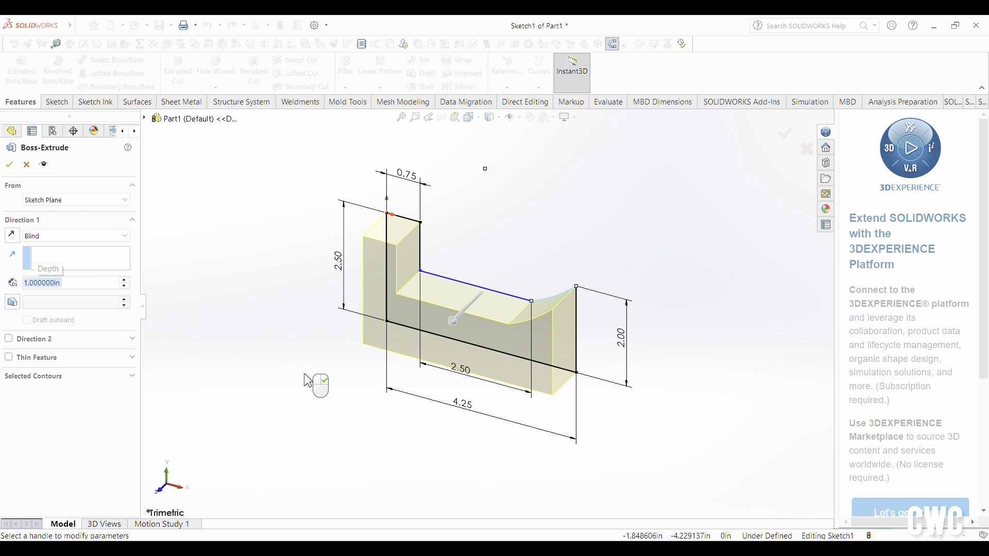
{"action": "left_click", "coordinate": [10, 165]}
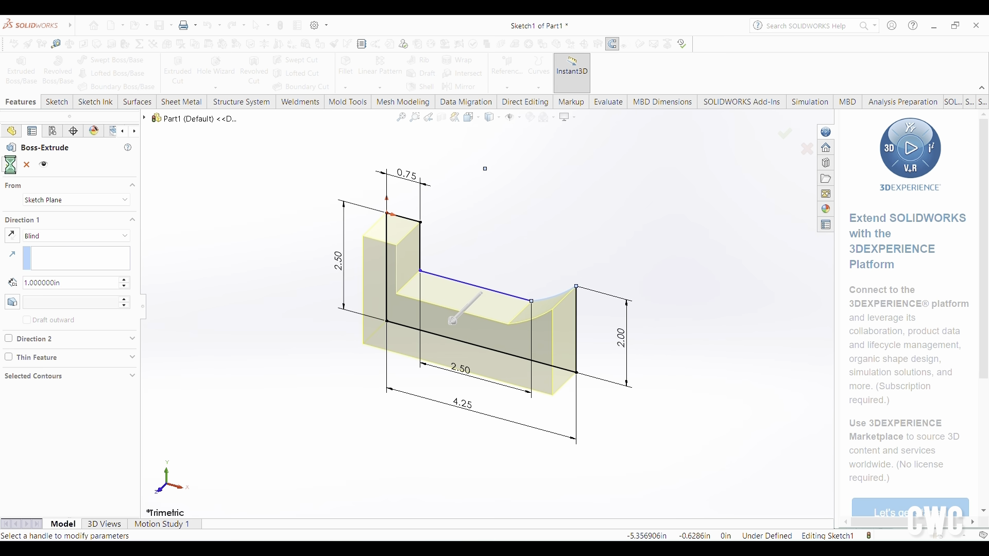
{"action": "mouse_move", "coordinate": [358, 467]}
{"action": "middle_mouse_down"}
{"action": "mouse_move", "coordinate": [351, 453]}
{"action": "mouse_move", "coordinate": [373, 427]}
{"action": "mouse_move", "coordinate": [384, 459]}
{"action": "mouse_move", "coordinate": [397, 404]}
{"action": "mouse_move", "coordinate": [356, 386]}
{"action": "mouse_move", "coordinate": [437, 401]}
{"action": "mouse_move", "coordinate": [393, 450]}
{"action": "mouse_move", "coordinate": [342, 464]}
{"action": "mouse_move", "coordinate": [334, 402]}
{"action": "middle_mouse_up"}
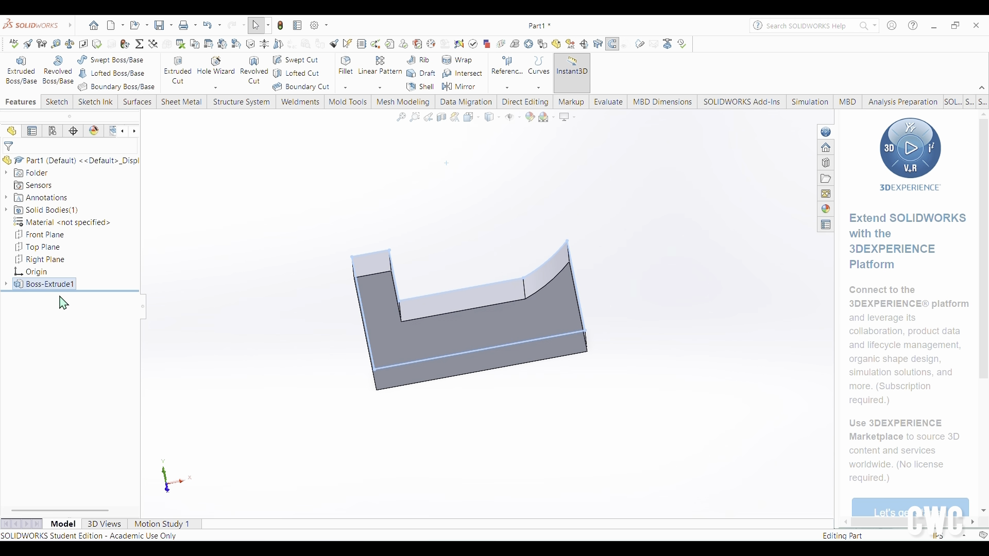
Edit the boss extrusion and set its blind depth to 2 in
{"action": "left_click", "coordinate": [6, 284]}
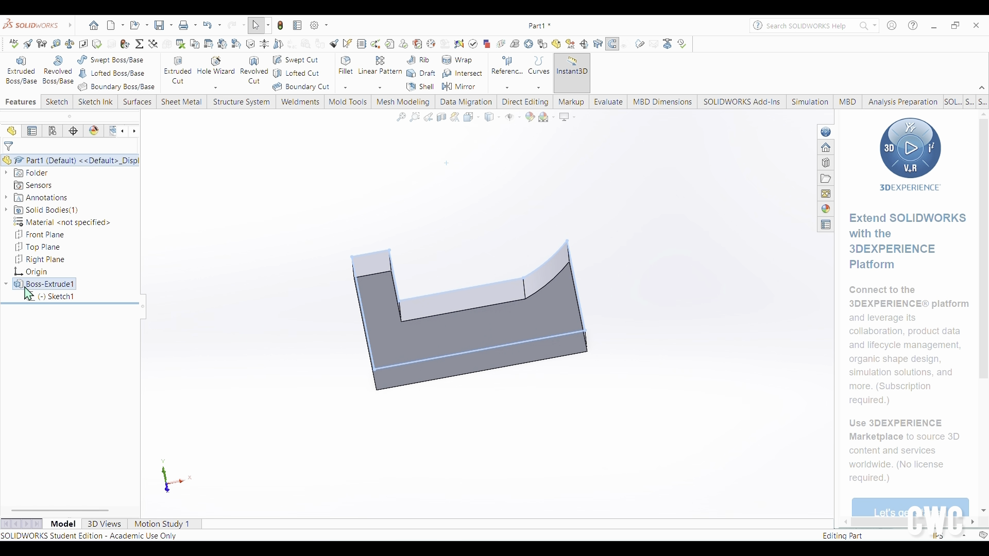
{"action": "right_click", "coordinate": [70, 298]}
{"action": "key", "text": "Escape"}
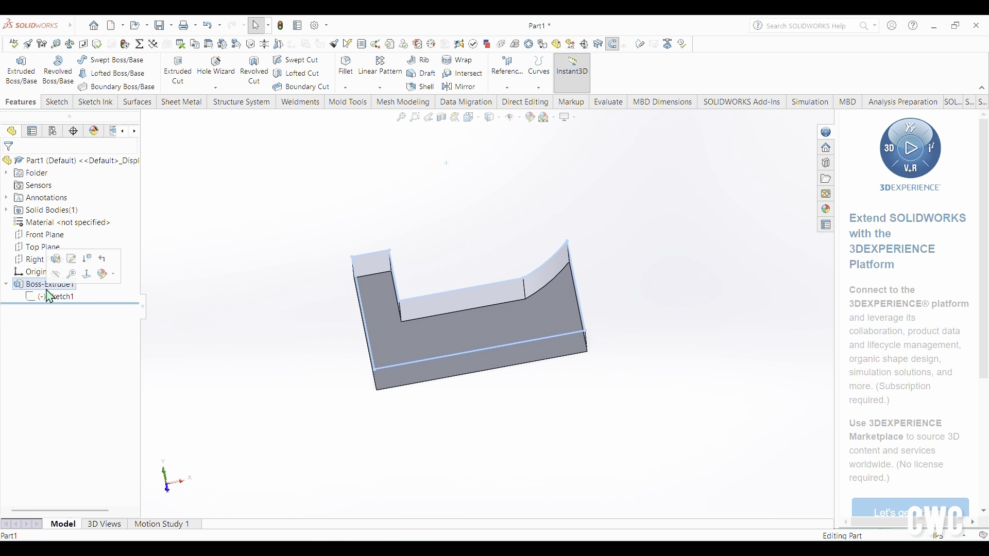
{"action": "right_click", "coordinate": [47, 284]}
{"action": "left_click", "coordinate": [69, 255]}
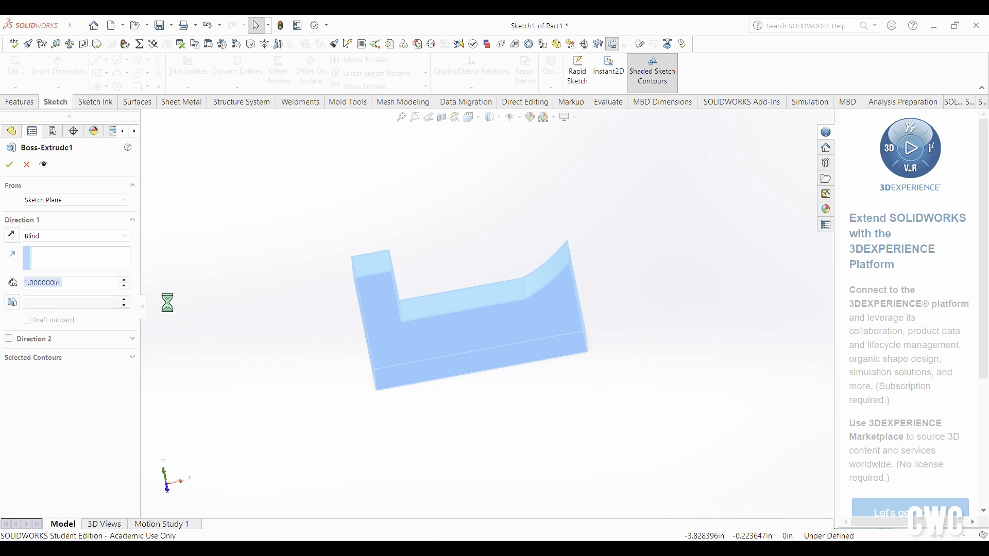
{"action": "type", "text": "1.5"}
{"action": "key", "text": "Return"}
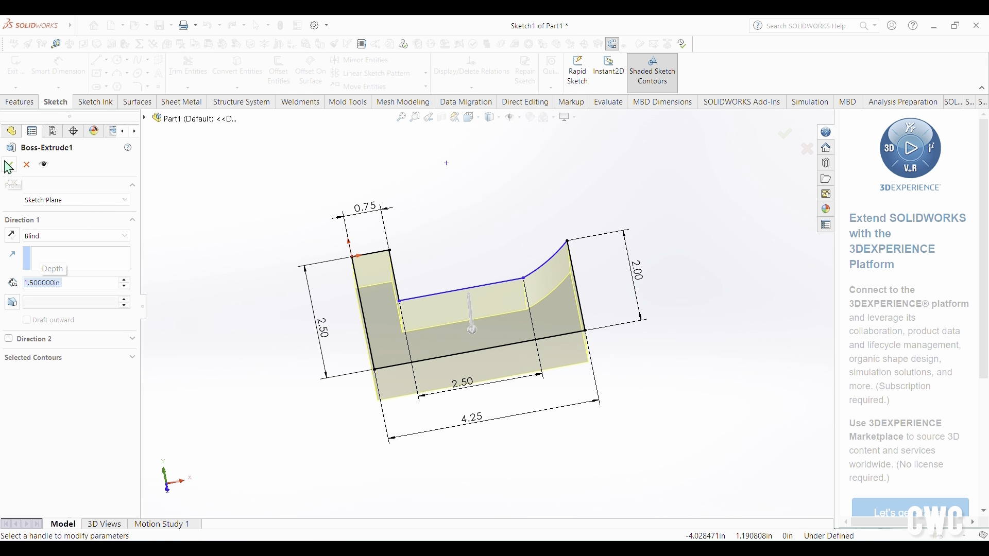
{"action": "key", "text": "Return"}
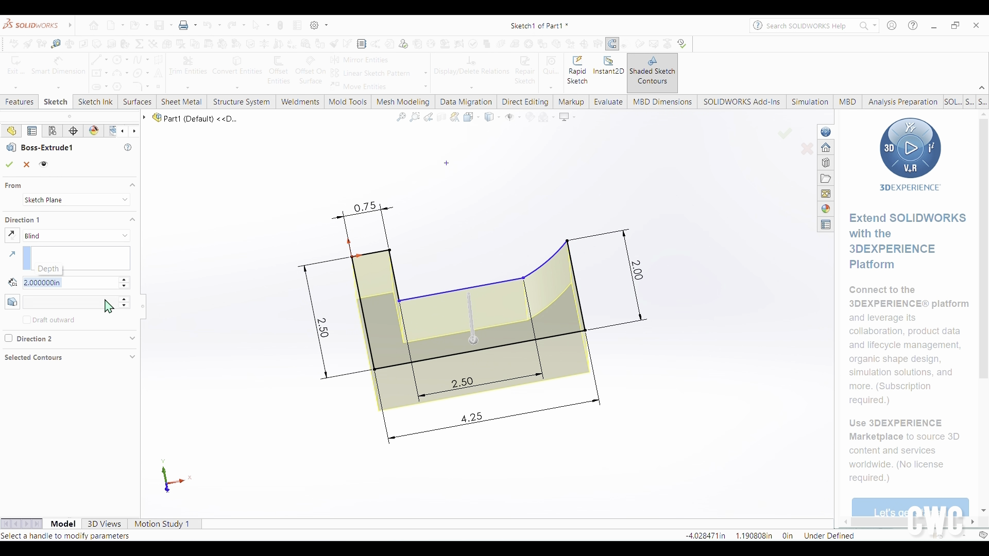
{"action": "key", "text": "Return"}
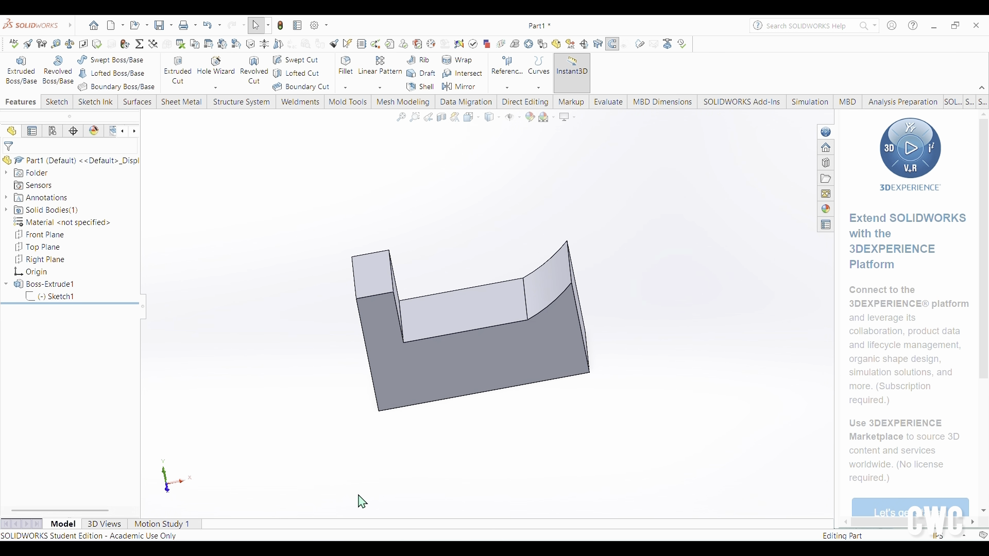
{"action": "middle_click_drag", "start_coordinate": [360, 501], "coordinate": [330, 400]}
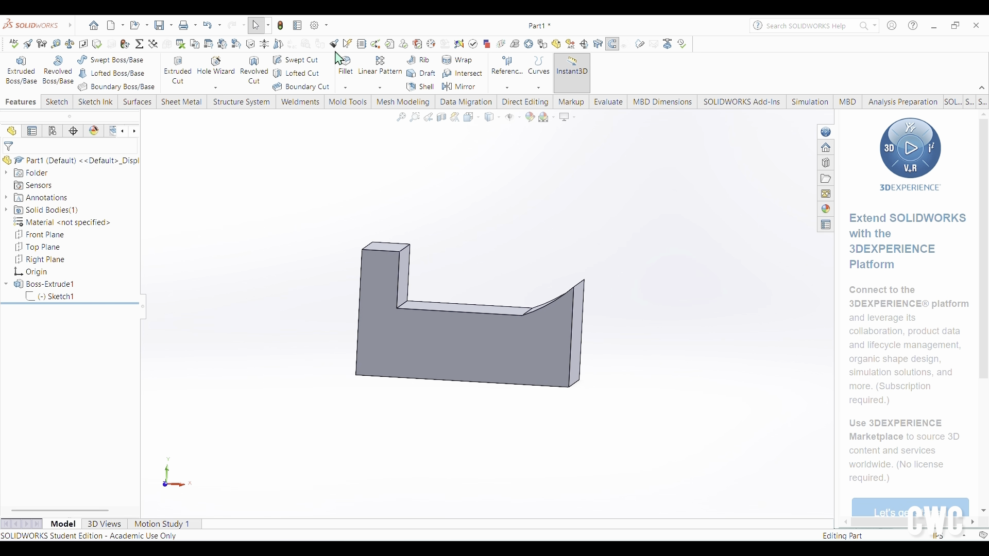
Fillet the inner corner edge between the upright and the flat step with a 0.5 in radius
{"action": "left_click", "coordinate": [346, 67]}
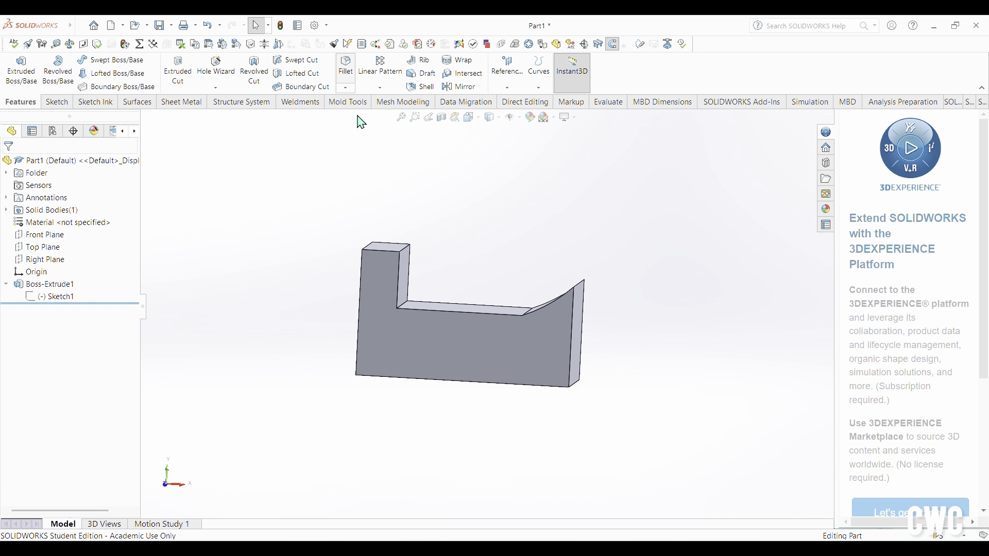
{"action": "left_click", "coordinate": [405, 304]}
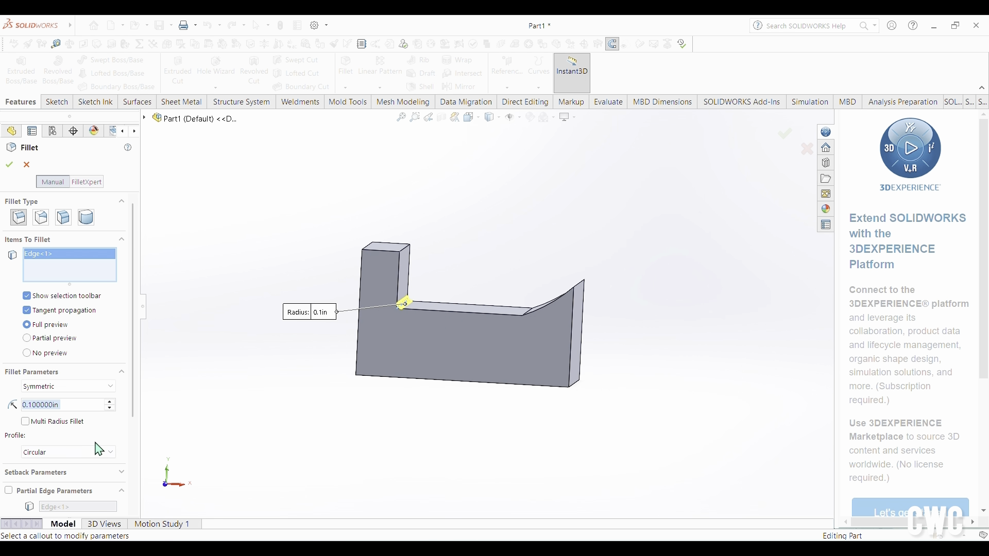
{"action": "type", "text": "0.5"}
{"action": "key", "text": "Return"}
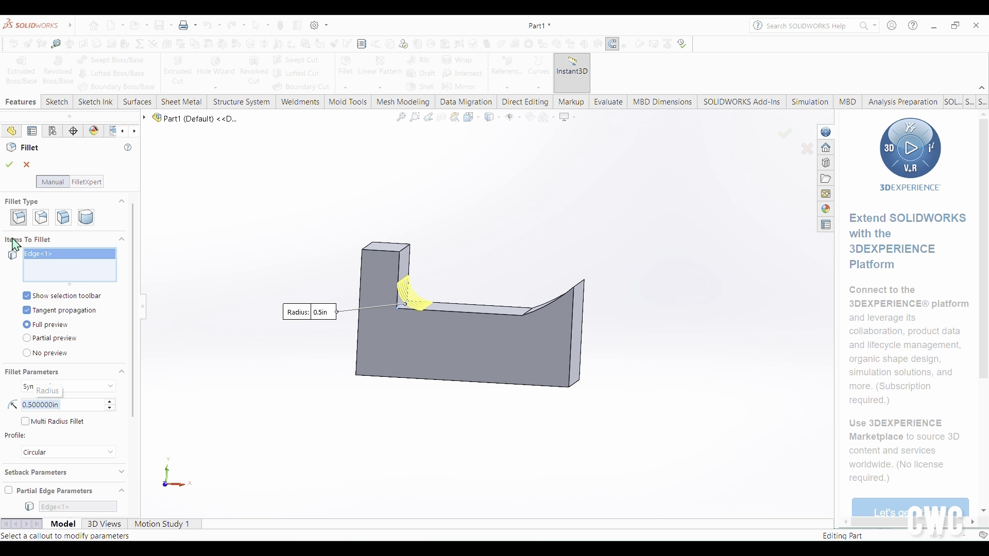
{"action": "left_click", "coordinate": [9, 165]}
{"action": "mouse_move", "coordinate": [353, 389]}
{"action": "middle_mouse_down"}
{"action": "mouse_move", "coordinate": [384, 370]}
{"action": "mouse_move", "coordinate": [354, 380]}
{"action": "middle_mouse_up"}
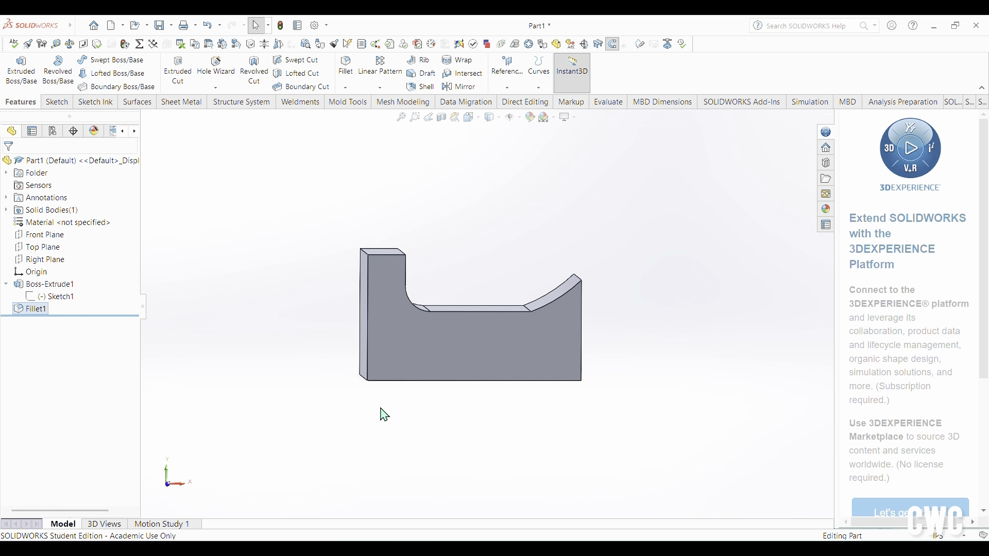
{"action": "middle_click_drag", "start_coordinate": [384, 415], "coordinate": [484, 456]}
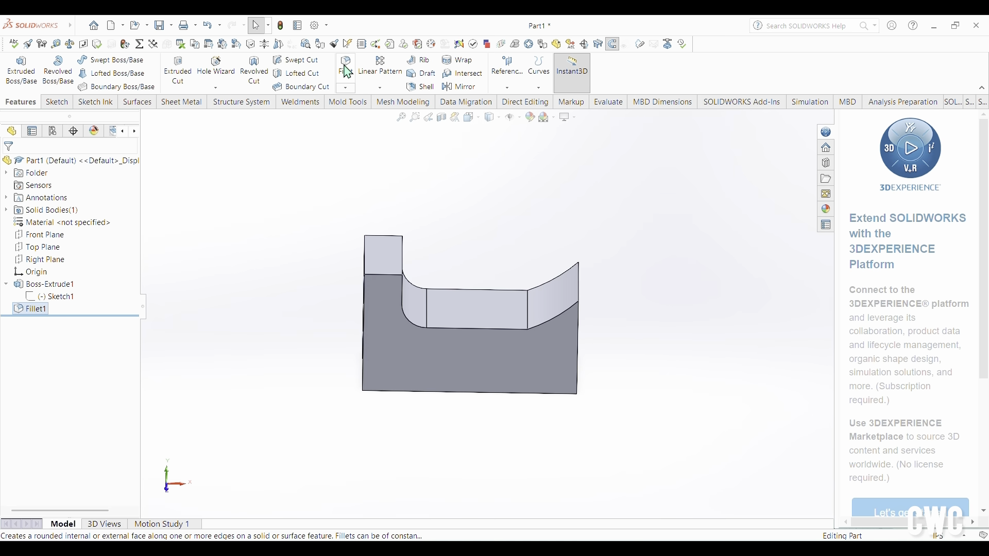
{"action": "left_click", "coordinate": [346, 71]}
{"action": "left_click", "coordinate": [579, 287]}
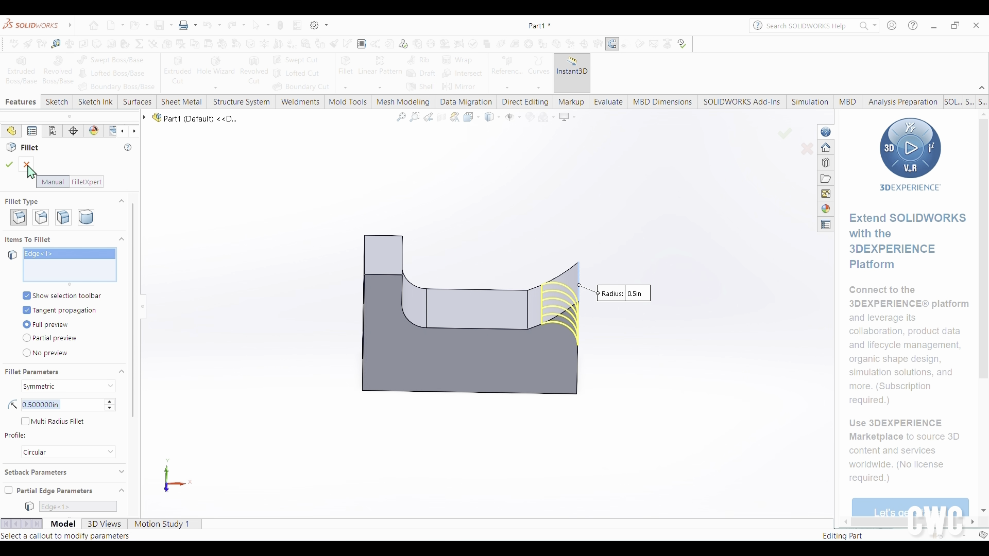
{"action": "key", "text": "Return"}
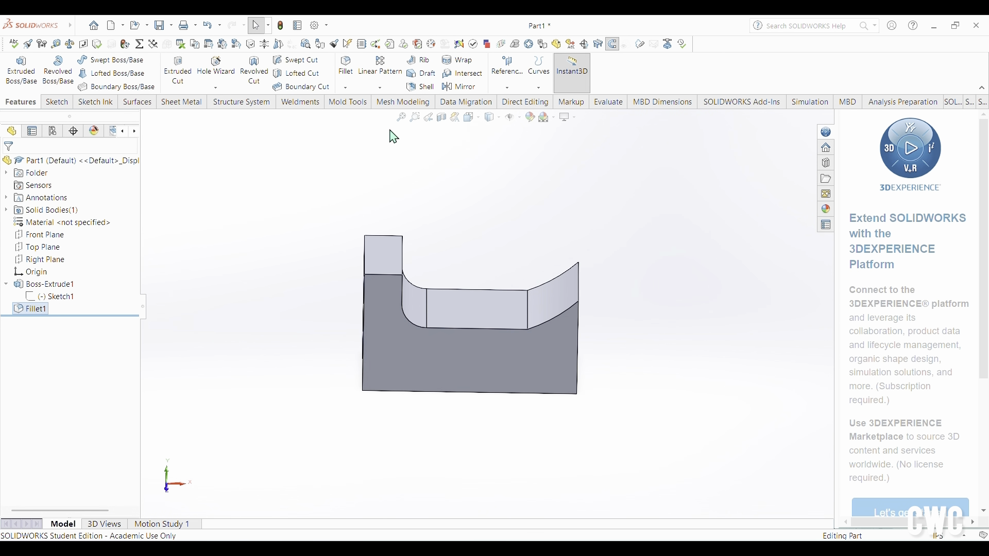
Set up an angle-distance chamfer on the edge at the concave arc's upper end with a distance of about 0.194 in
{"action": "key", "text": "ctrl+shift+c"}
{"action": "left_click", "coordinate": [577, 280]}
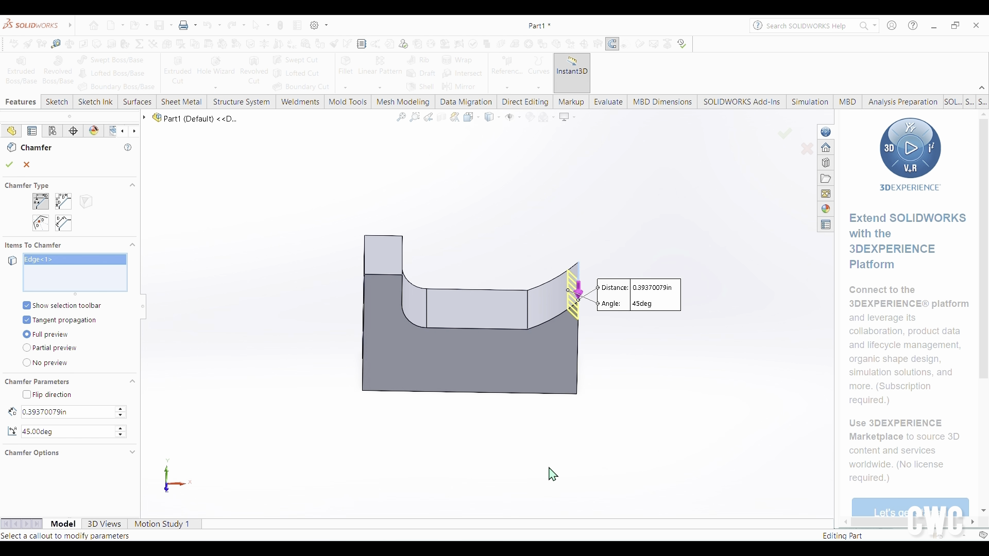
{"action": "middle_click_drag", "start_coordinate": [551, 465], "coordinate": [548, 417]}
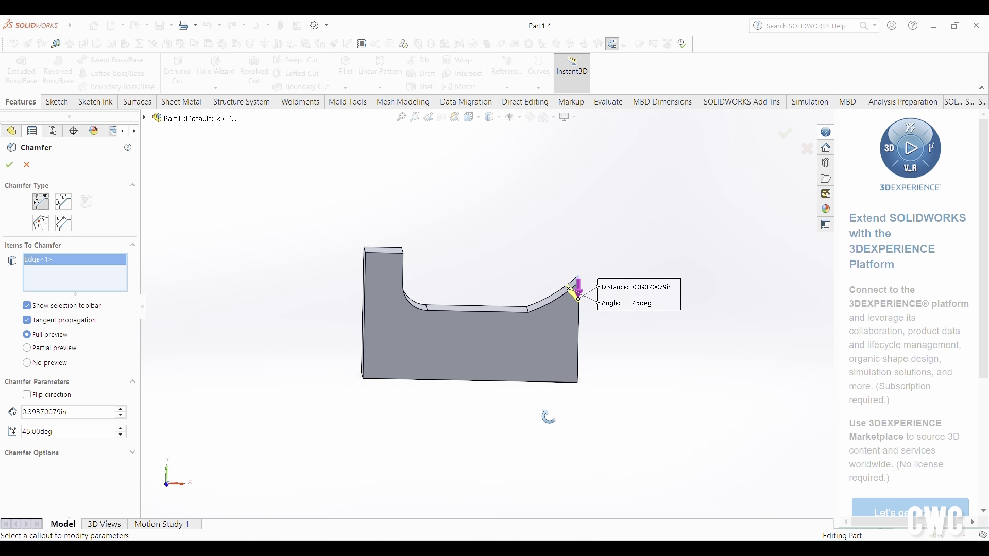
{"action": "left_click", "coordinate": [120, 409]}
{"action": "left_click", "coordinate": [120, 415]}
{"action": "left_click", "coordinate": [120, 414]}
{"action": "left_click", "coordinate": [120, 414]}
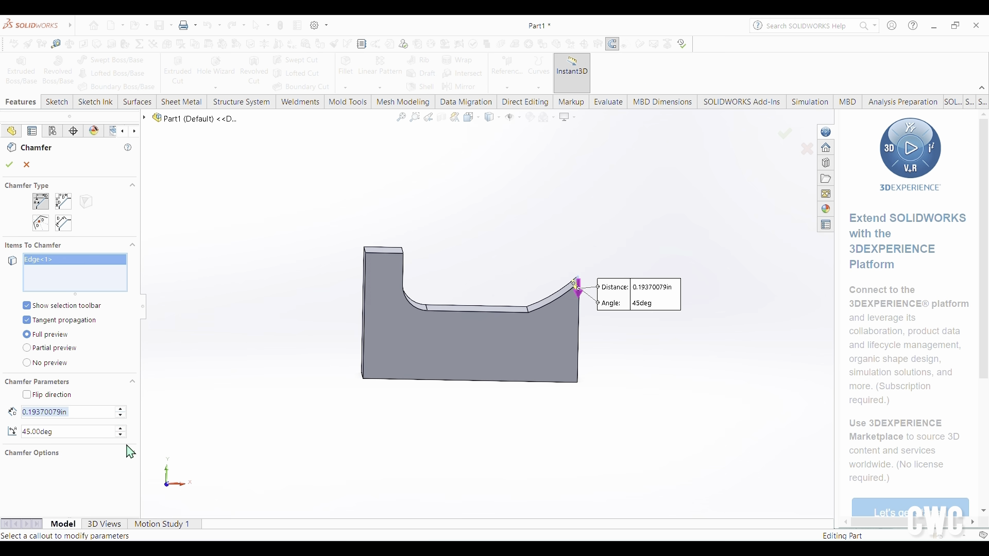
Set the chamfer's angle to 90 degrees
{"action": "left_click", "coordinate": [121, 435]}
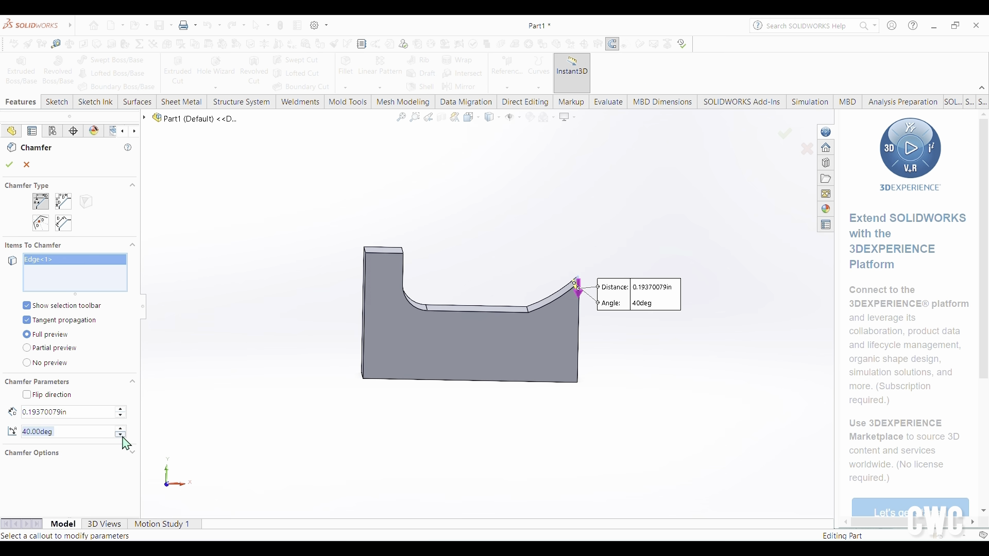
{"action": "scroll", "coordinate": [684, 329], "scroll_direction": "down", "scroll_amount": 5}
{"action": "scroll", "coordinate": [425, 290], "scroll_direction": "up", "scroll_amount": 2}
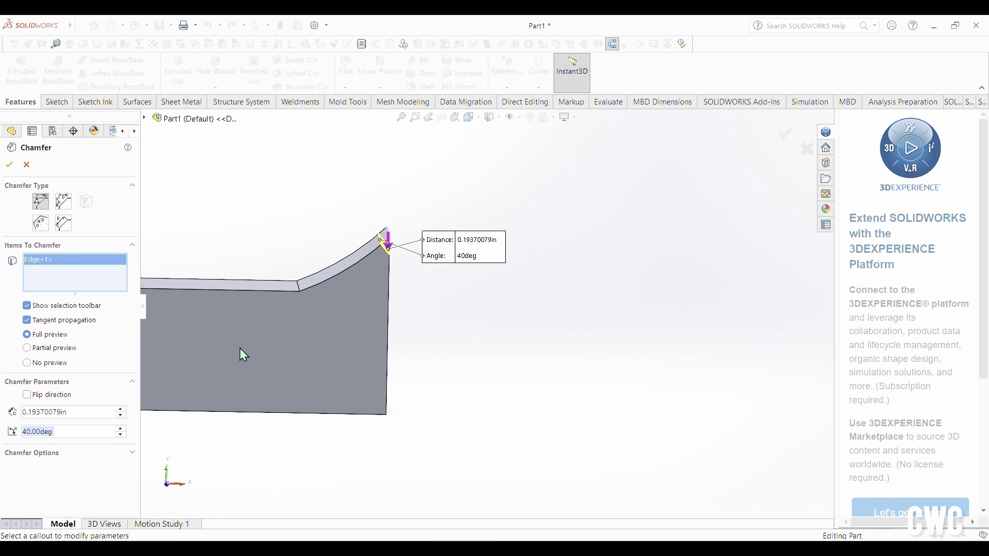
{"action": "left_click", "coordinate": [121, 429]}
{"action": "left_click", "coordinate": [121, 429]}
{"action": "left_click", "coordinate": [121, 430]}
{"action": "left_click", "coordinate": [121, 430]}
{"action": "left_click", "coordinate": [121, 430]}
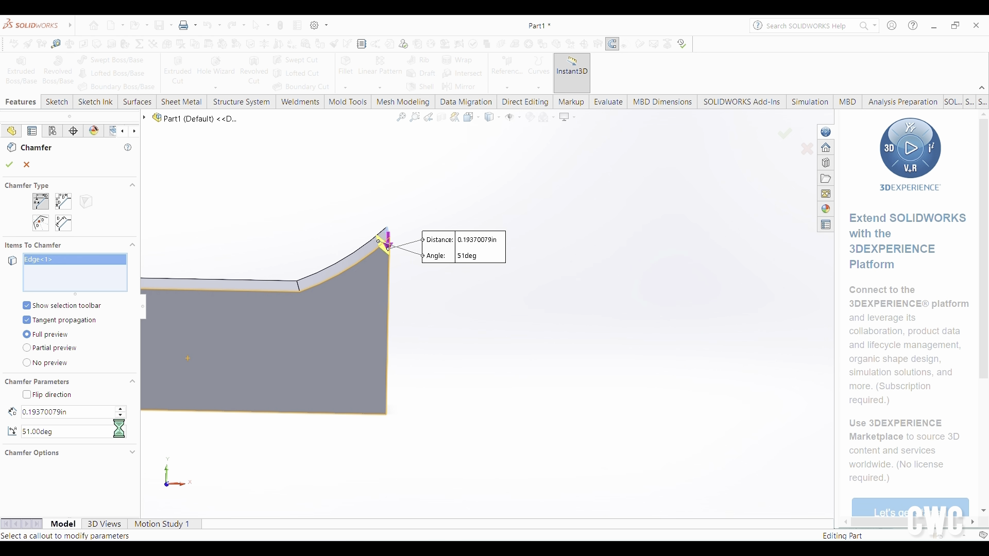
{"action": "left_click", "coordinate": [121, 430]}
{"action": "left_click", "coordinate": [121, 429]}
{"action": "left_click", "coordinate": [121, 429]}
{"action": "left_click", "coordinate": [121, 429]}
{"action": "left_click", "coordinate": [120, 430]}
{"action": "left_click", "coordinate": [120, 430]}
{"action": "left_click", "coordinate": [120, 430]}
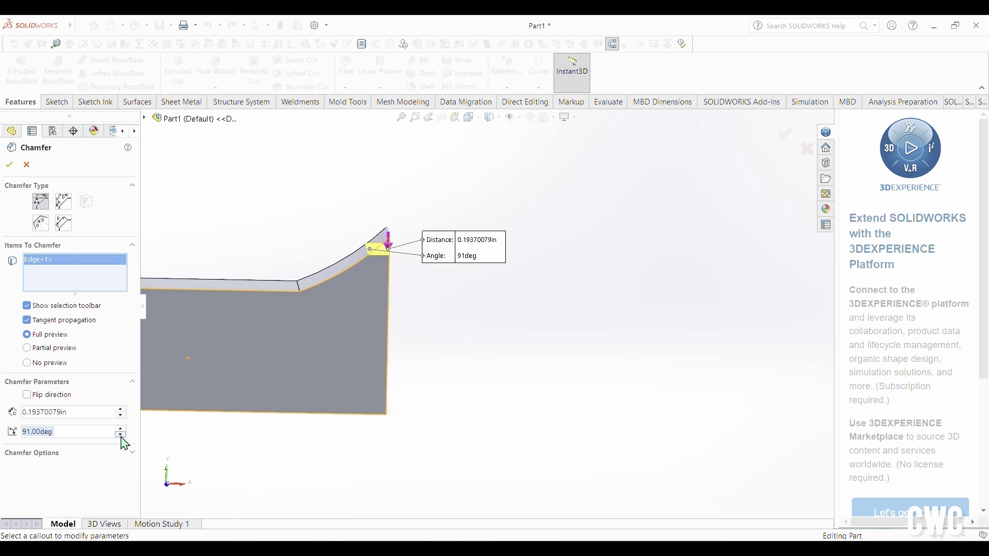
{"action": "left_click", "coordinate": [120, 435]}
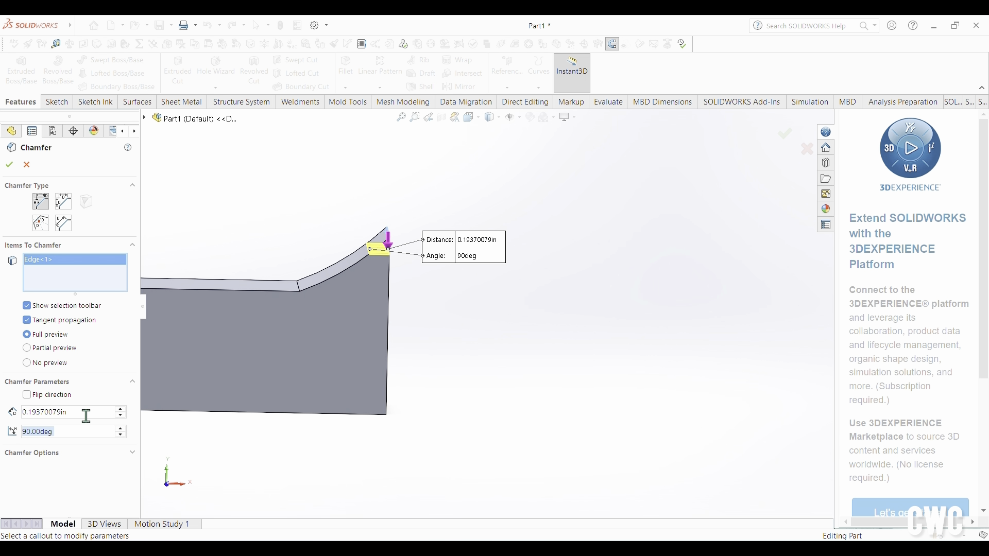
Try a chamfer distance of about 0.094 in, restore it to about 0.194 in, and complete the chamfer
{"action": "left_click", "coordinate": [122, 416]}
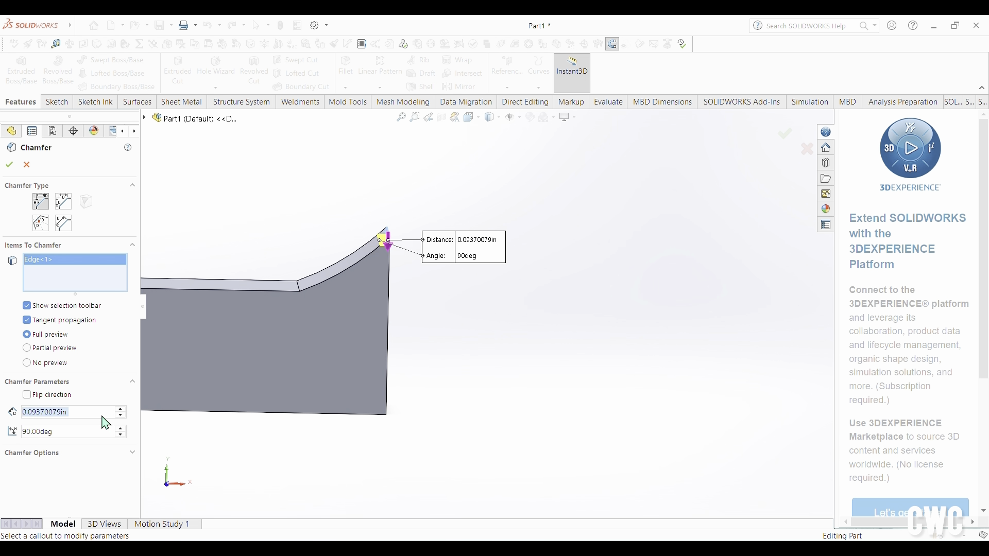
{"action": "left_click", "coordinate": [120, 410]}
{"action": "left_click", "coordinate": [9, 165]}
{"action": "middle_click_drag", "start_coordinate": [289, 450], "coordinate": [340, 414]}
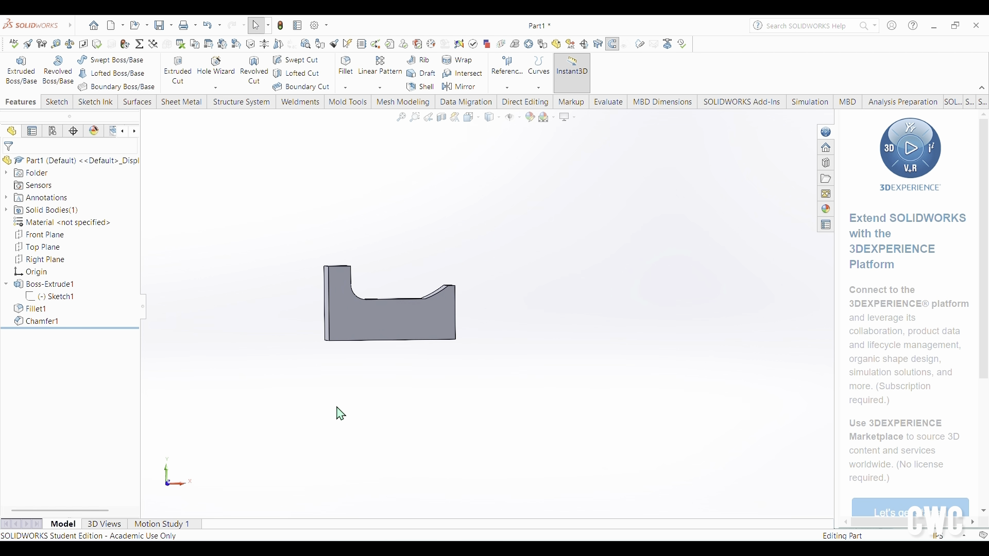
Edit the boss extrusion and set its blind depth to 1.75 in
{"action": "right_click", "coordinate": [47, 284]}
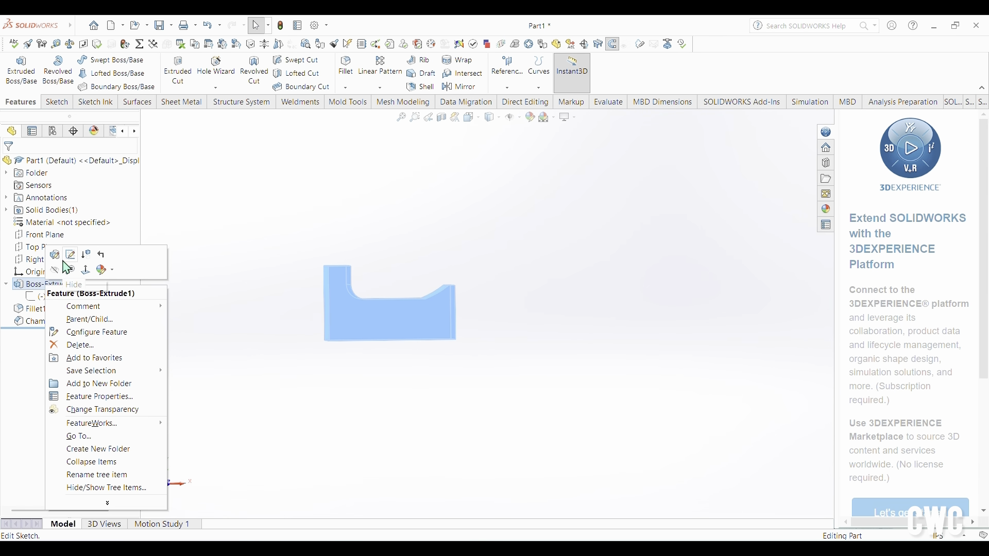
{"action": "left_click", "coordinate": [55, 255]}
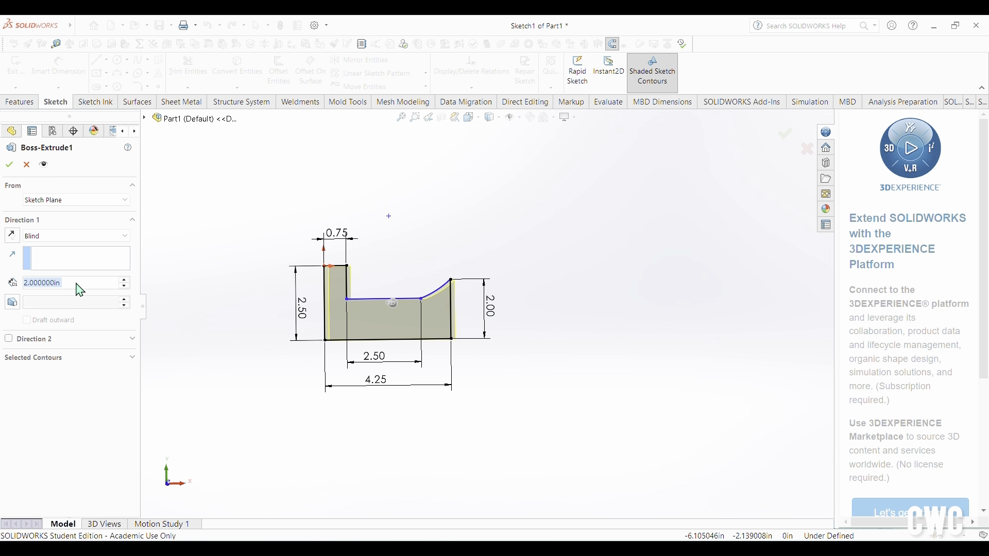
{"action": "left_click", "coordinate": [85, 281]}
{"action": "left_click_drag", "start_coordinate": [85, 280], "coordinate": [1, 257]}
{"action": "type", "text": "1.75"}
{"action": "key", "text": "Return"}
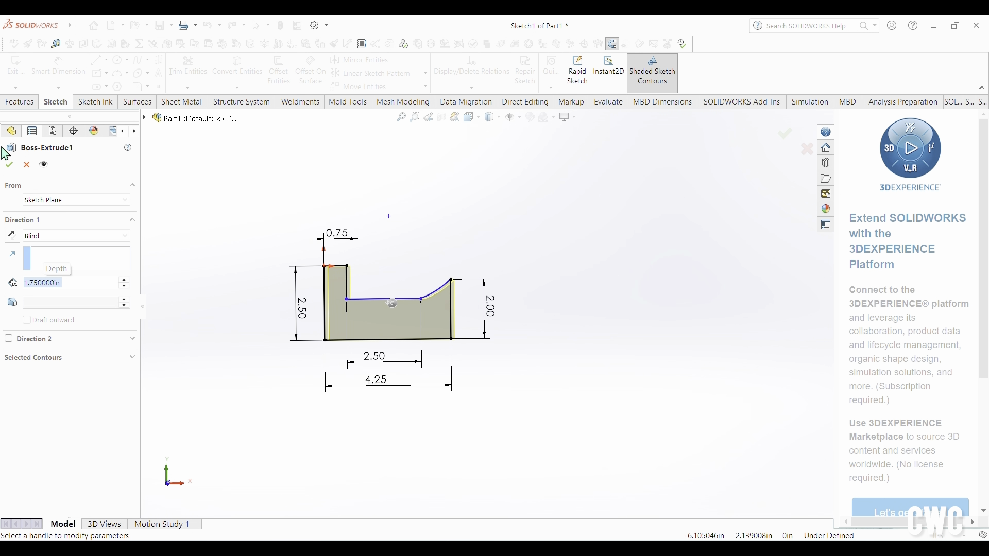
{"action": "left_click", "coordinate": [9, 165]}
Start a new sketch on the flat step face between the fillet and the concave arc
{"action": "middle_click_drag", "start_coordinate": [308, 359], "coordinate": [410, 335]}
{"action": "right_click", "coordinate": [408, 269]}
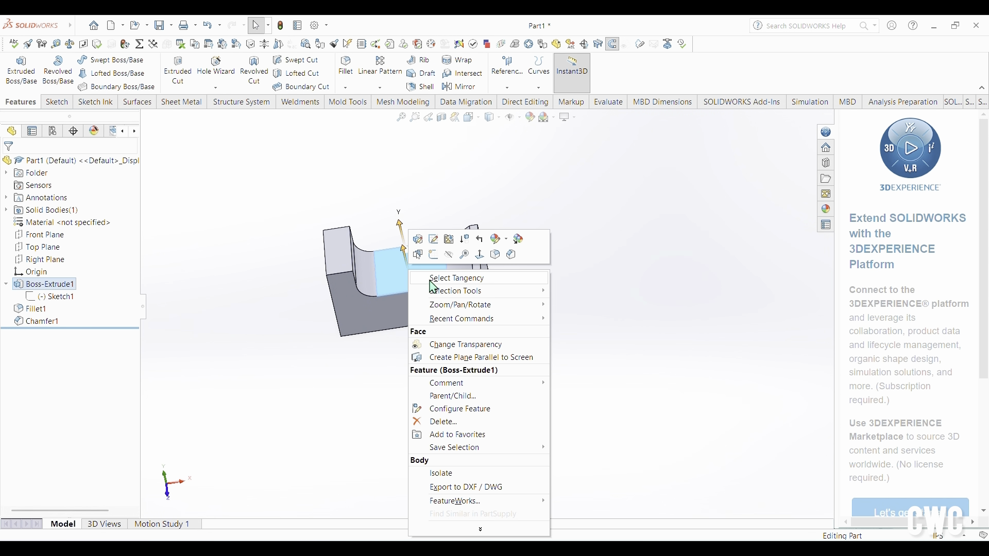
{"action": "left_click", "coordinate": [436, 254]}
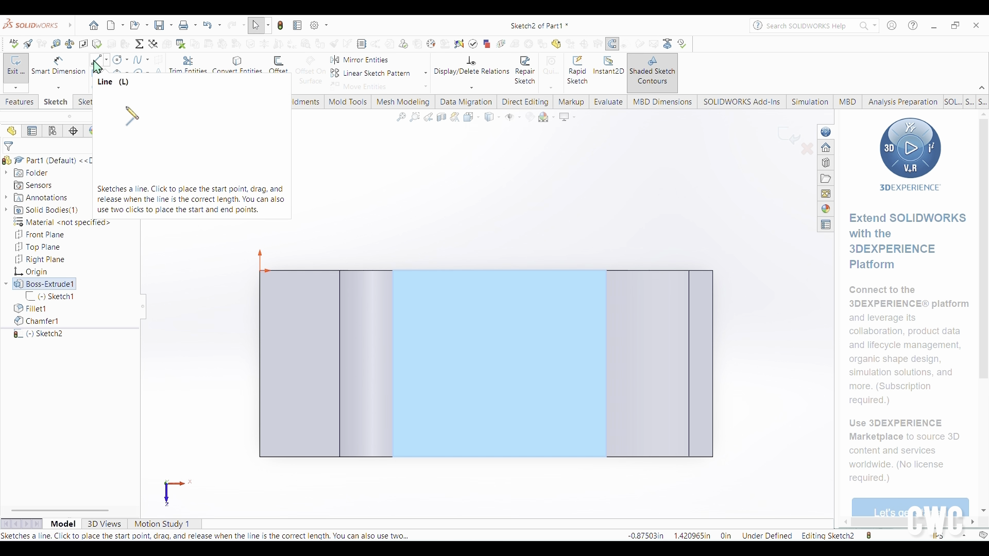
Sketch a vertical 1.75 in line through the midpoints of the flat face's upper and lower edges and make it construction geometry
{"action": "left_click", "coordinate": [96, 63]}
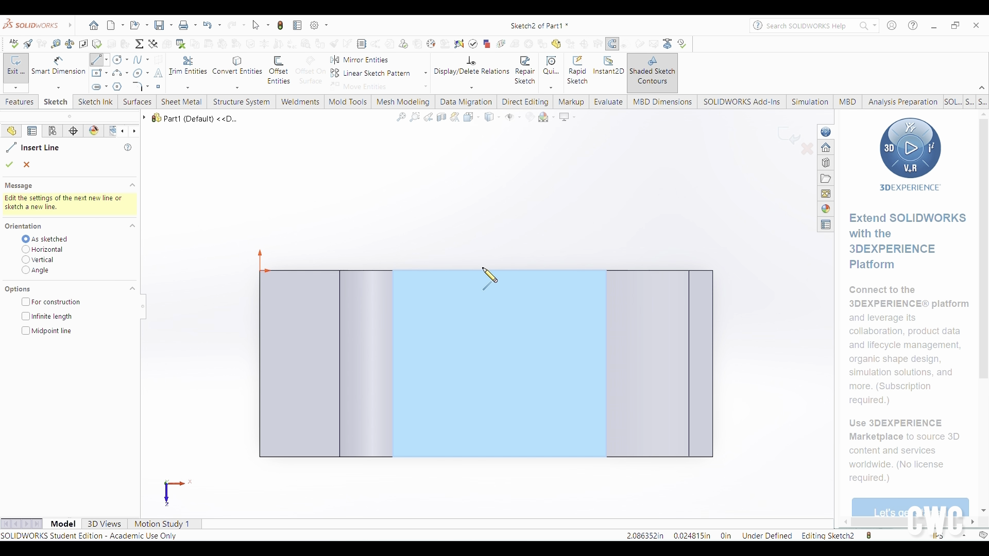
{"action": "left_click", "coordinate": [499, 271]}
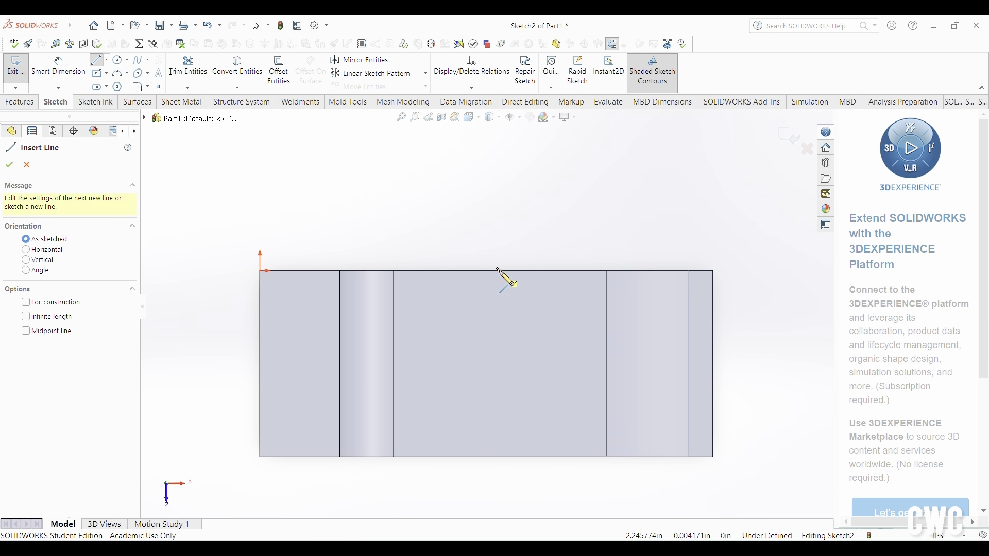
{"action": "left_click", "coordinate": [499, 458]}
{"action": "key", "text": "Escape"}
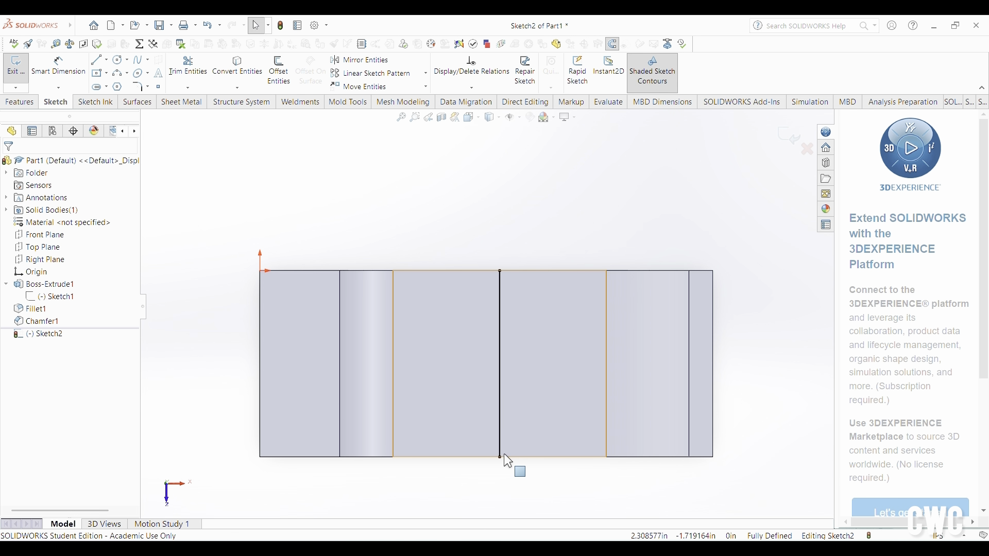
{"action": "left_click", "coordinate": [500, 436]}
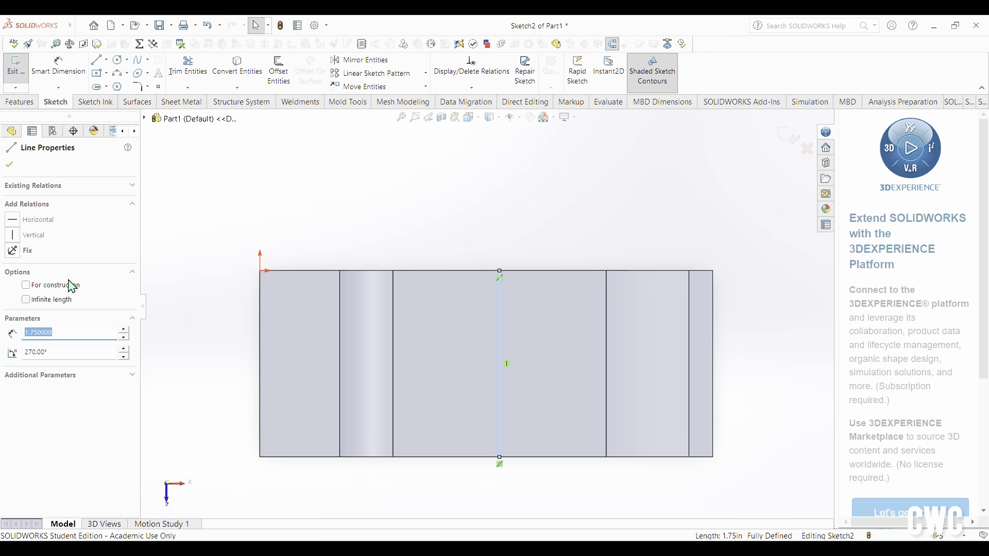
{"action": "left_click", "coordinate": [26, 284]}
{"action": "left_click", "coordinate": [10, 166]}
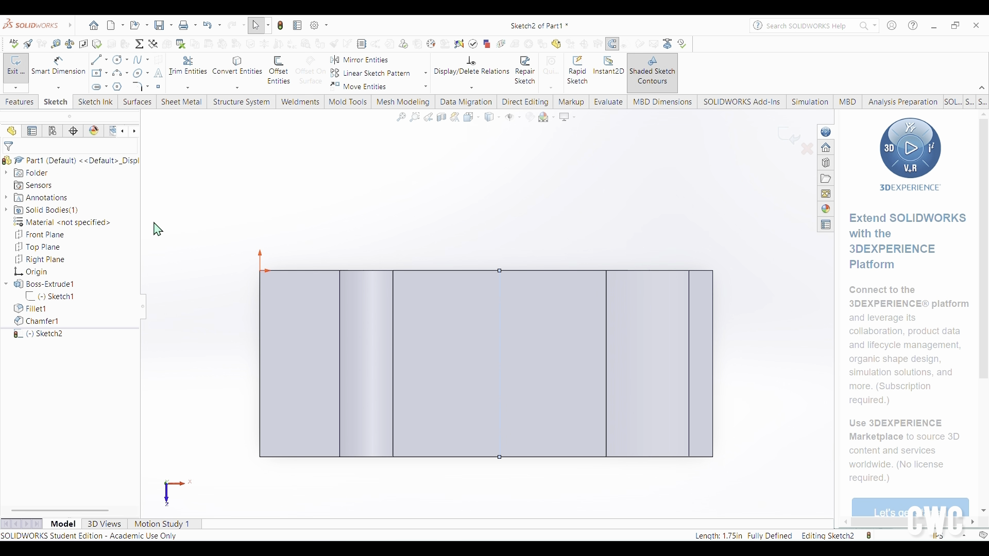
Sketch a horizontal 2 in line between the midpoints of the flat face's side edges and make it construction geometry
{"action": "left_click", "coordinate": [96, 60]}
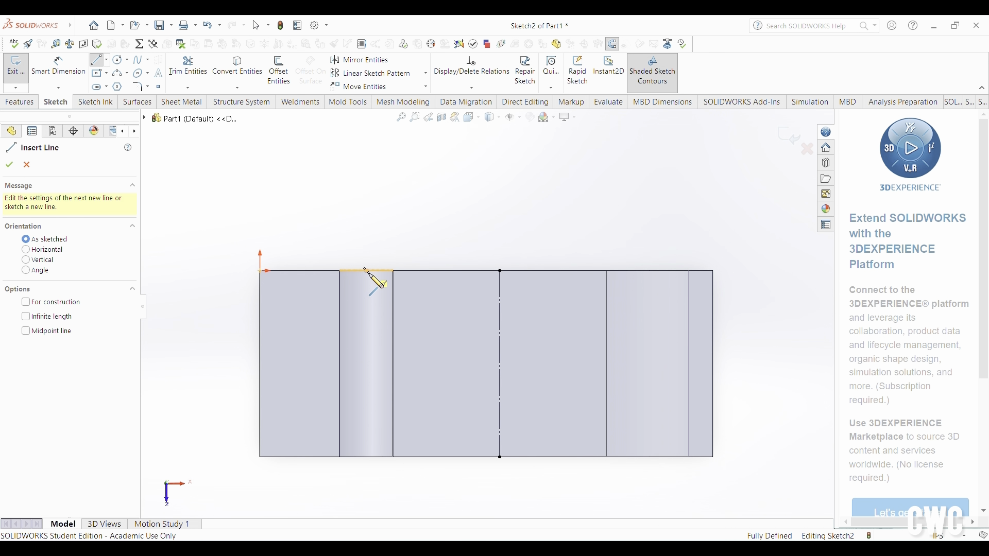
{"action": "left_click", "coordinate": [393, 364]}
{"action": "left_click", "coordinate": [606, 364]}
{"action": "key", "text": "Escape"}
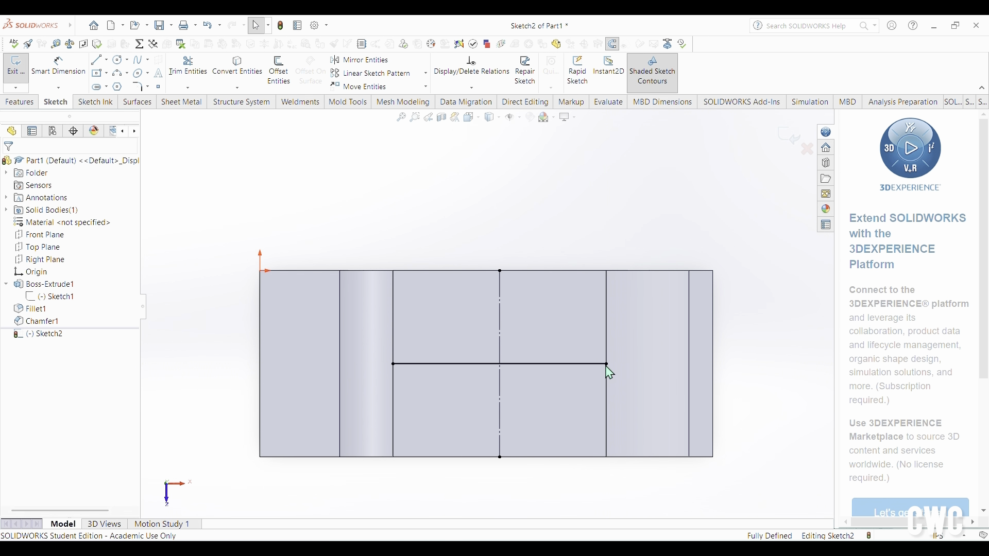
{"action": "left_click", "coordinate": [570, 364]}
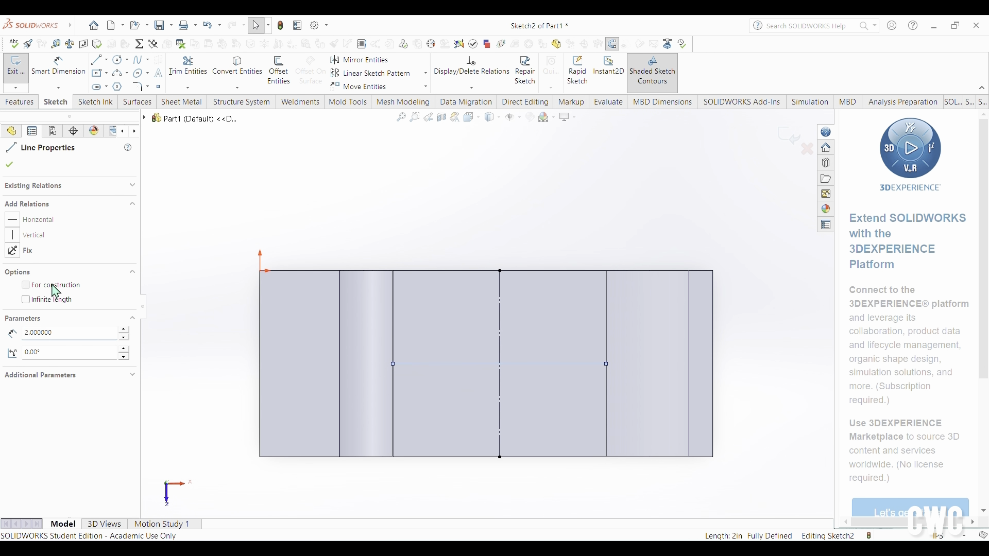
{"action": "left_click", "coordinate": [9, 165]}
Sketch a circle of about 0.474 in radius centred where the two construction lines cross
{"action": "left_click", "coordinate": [127, 60]}
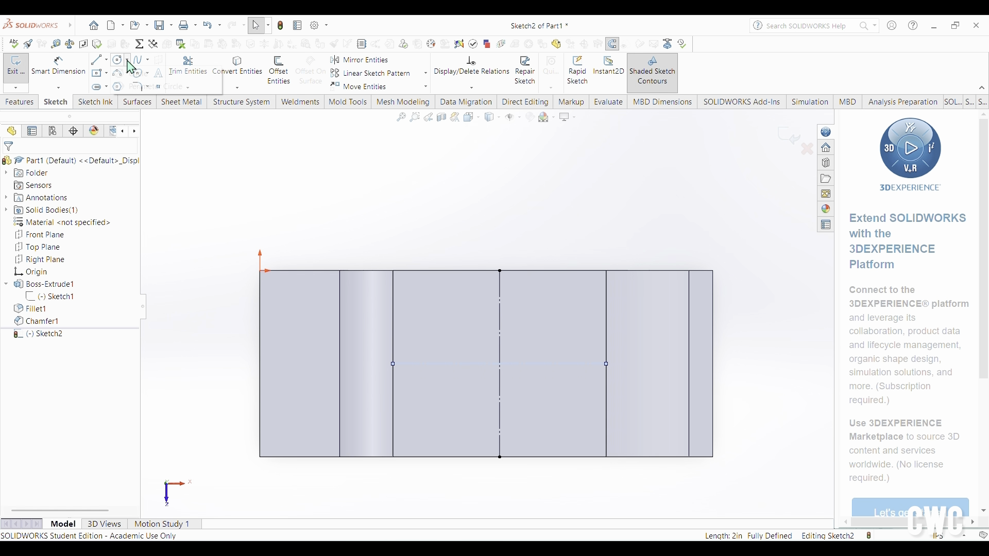
{"action": "left_click", "coordinate": [137, 77]}
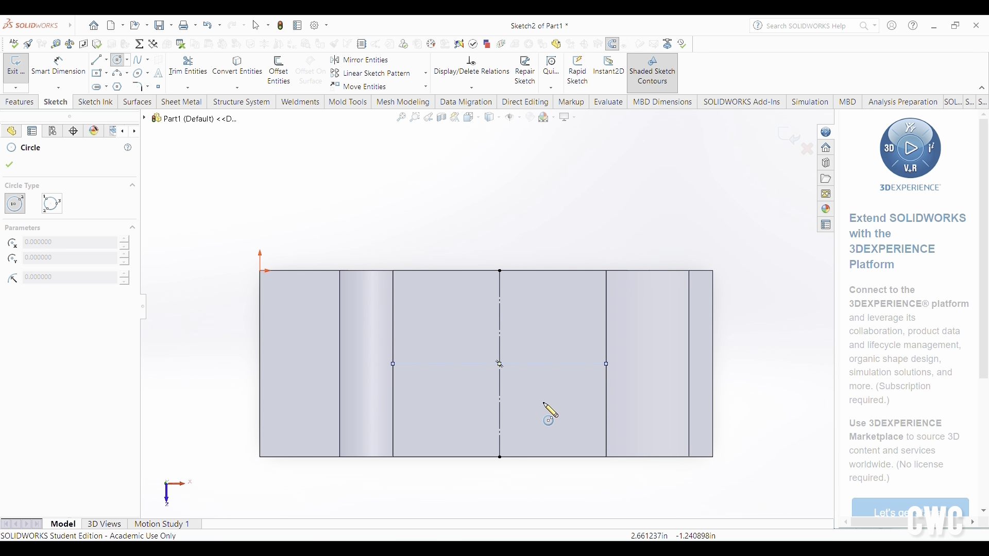
{"action": "left_click", "coordinate": [500, 365]}
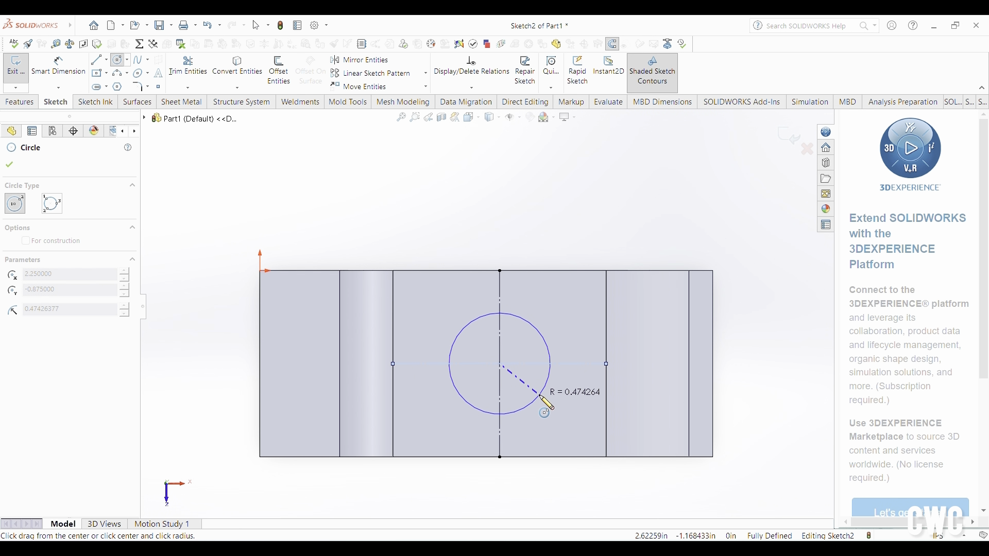
{"action": "left_click", "coordinate": [541, 400]}
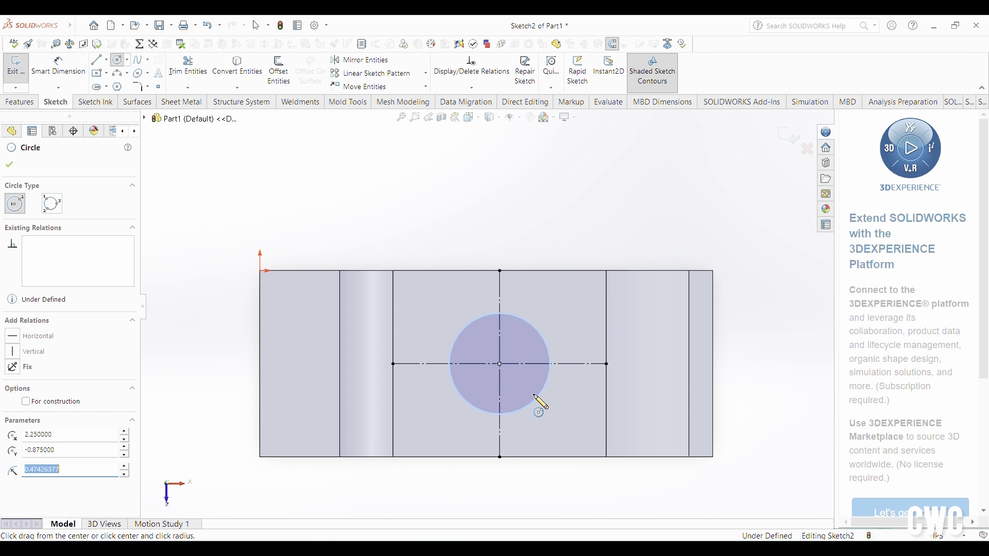
{"action": "left_click", "coordinate": [16, 165]}
Dimension the circle's diameter as 1 in
{"action": "left_click", "coordinate": [58, 67]}
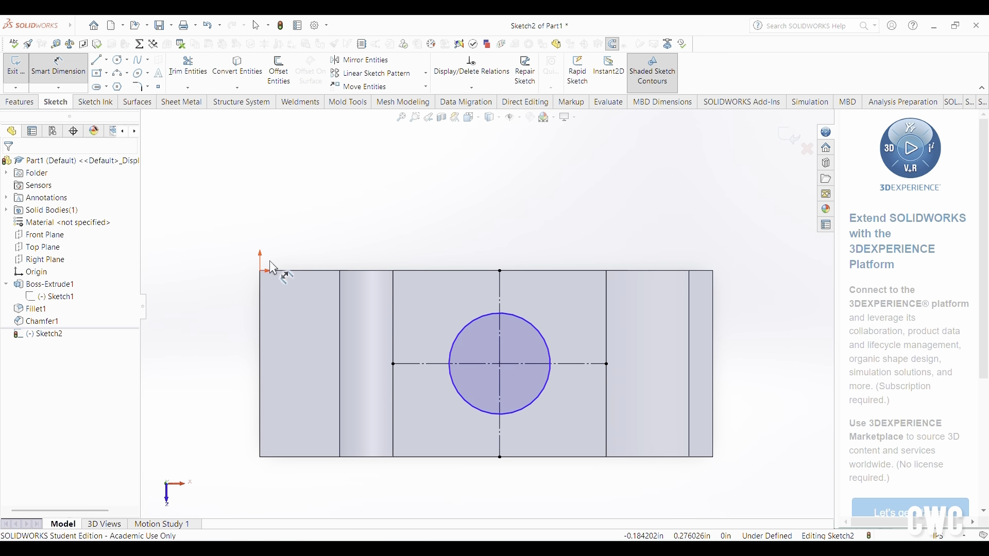
{"action": "left_click", "coordinate": [550, 382]}
{"action": "left_click", "coordinate": [752, 379]}
{"action": "type", "text": "1"}
{"action": "key", "text": "Return"}
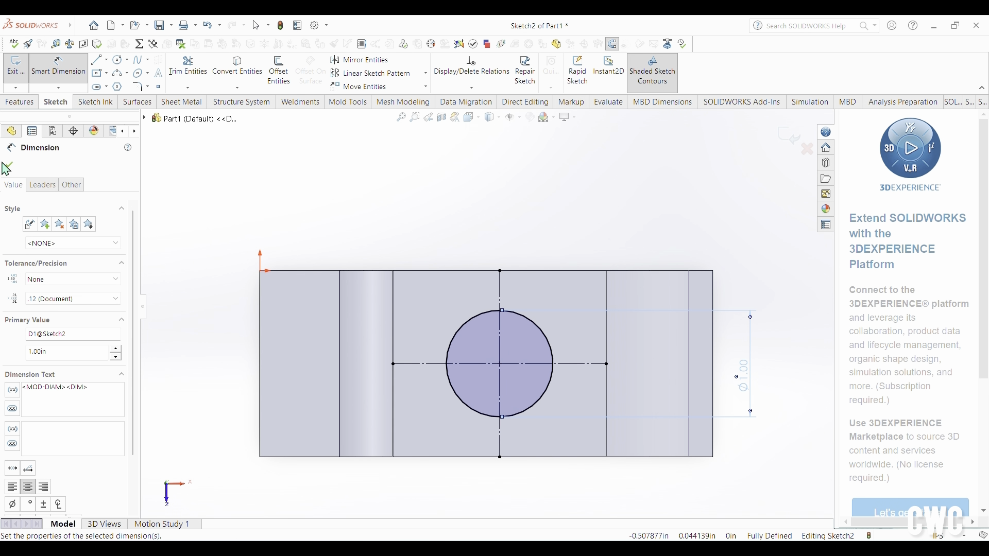
{"action": "left_click", "coordinate": [7, 168]}
Cut the circle through the block with an Extruded Cut set to Through All
{"action": "left_click", "coordinate": [21, 101]}
{"action": "left_click", "coordinate": [178, 72]}
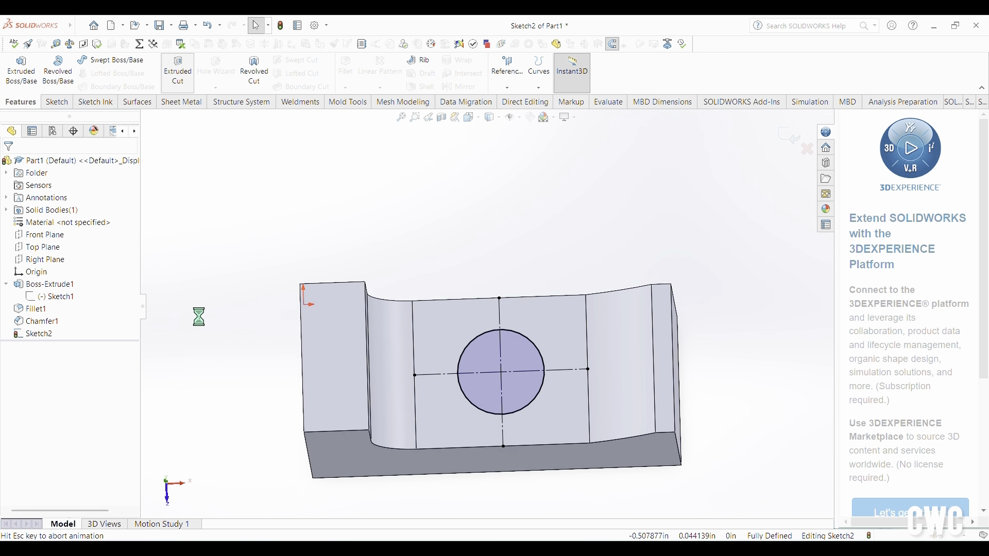
{"action": "left_click", "coordinate": [62, 239]}
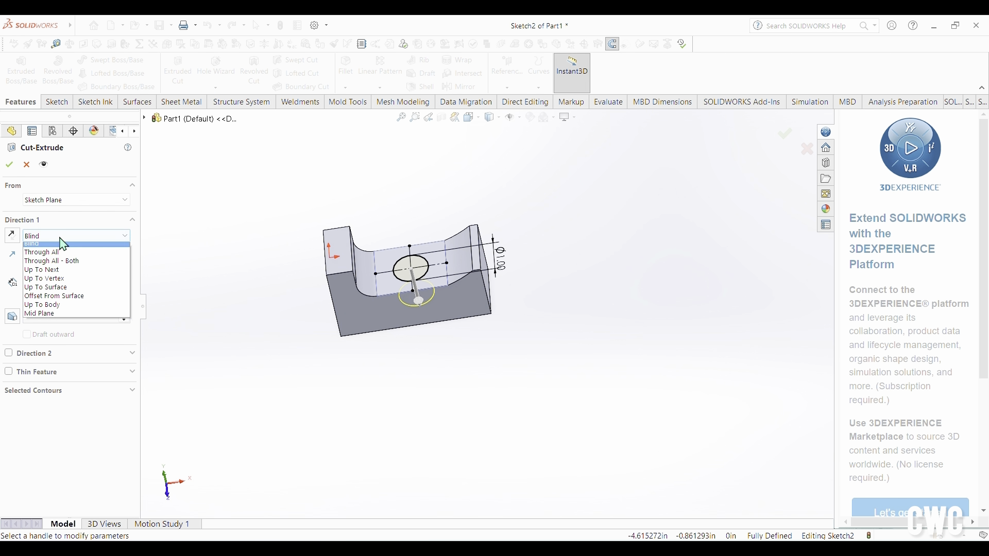
{"action": "left_click", "coordinate": [64, 260]}
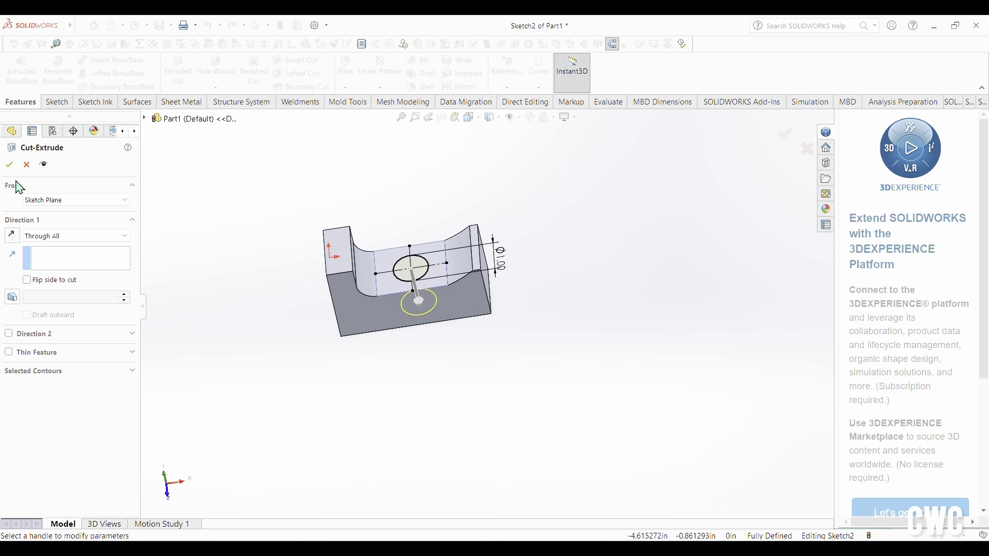
{"action": "left_click", "coordinate": [9, 164]}
{"action": "middle_click_drag", "start_coordinate": [321, 393], "coordinate": [299, 332]}
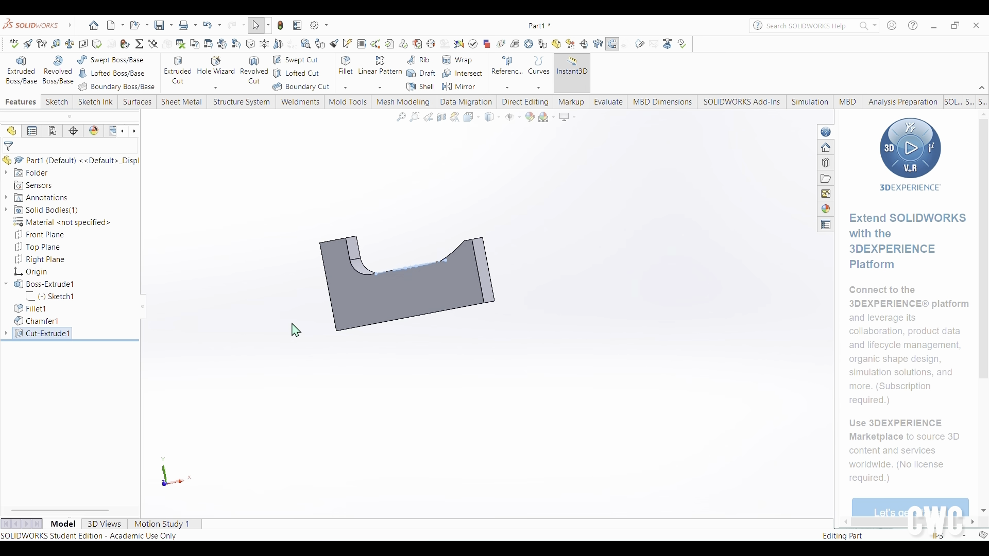
{"action": "mouse_move", "coordinate": [437, 412]}
{"action": "middle_mouse_down"}
{"action": "mouse_move", "coordinate": [459, 431]}
{"action": "mouse_move", "coordinate": [419, 382]}
{"action": "mouse_move", "coordinate": [459, 342]}
{"action": "mouse_move", "coordinate": [432, 393]}
{"action": "mouse_move", "coordinate": [450, 415]}
{"action": "mouse_move", "coordinate": [446, 501]}
{"action": "middle_mouse_up"}
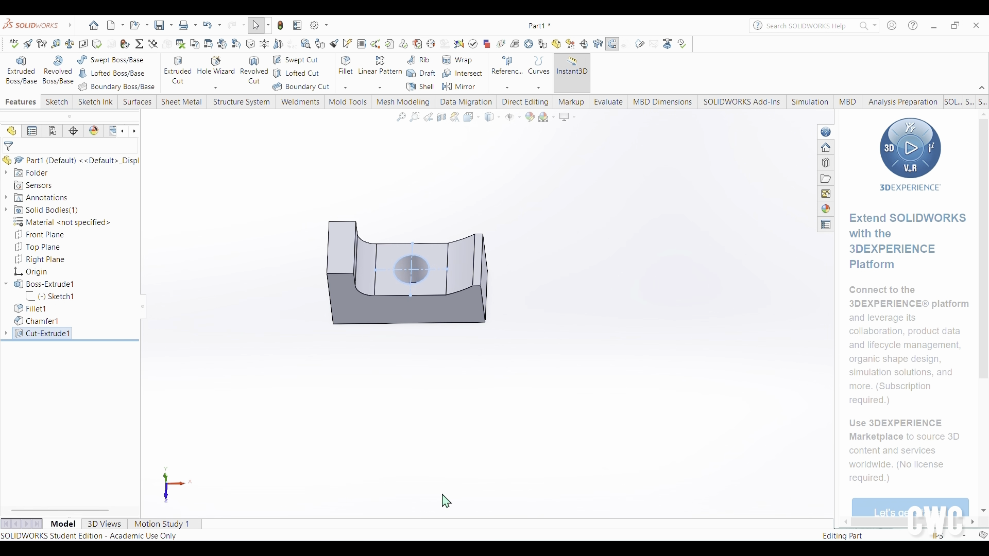
Save the part to the Desktop as SW TRNG in SOLIDWORKS Part format
{"action": "left_click", "coordinate": [81, 26]}
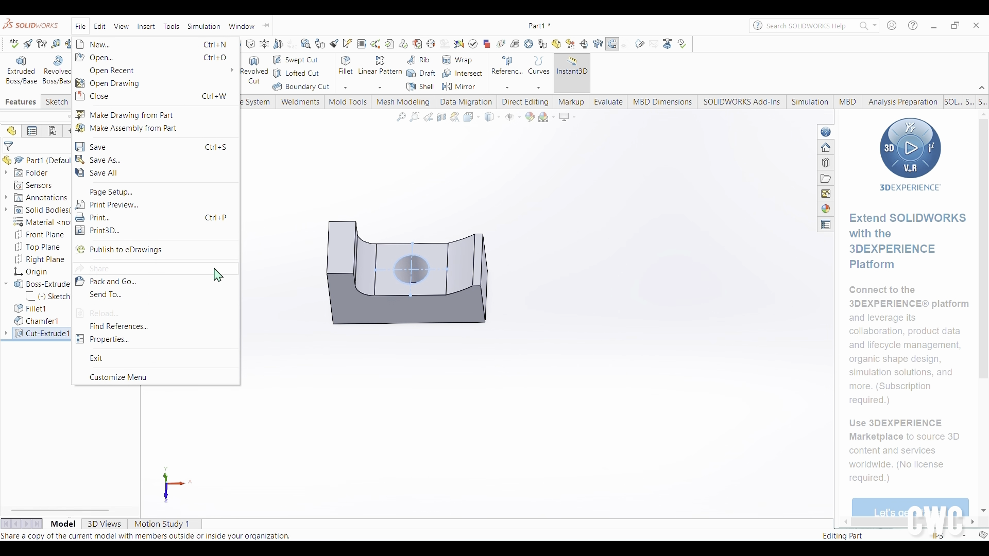
{"action": "left_click", "coordinate": [329, 363]}
{"action": "left_click", "coordinate": [80, 26]}
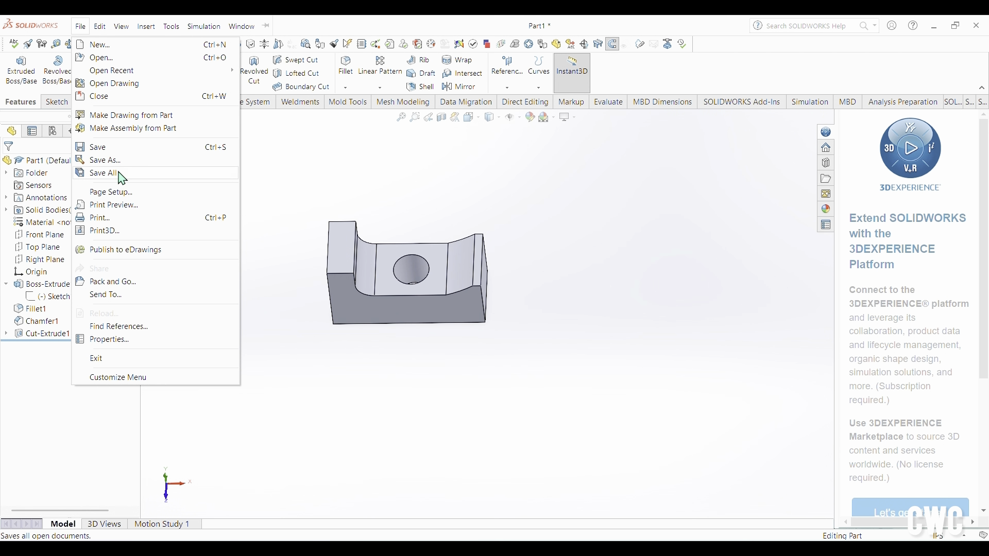
{"action": "left_click", "coordinate": [105, 160]}
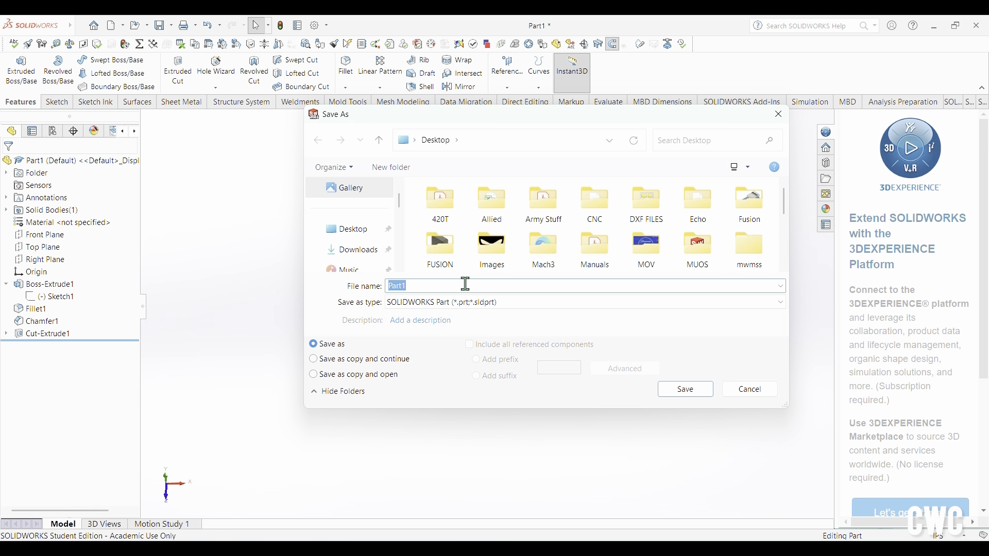
{"action": "type", "text": "s"}
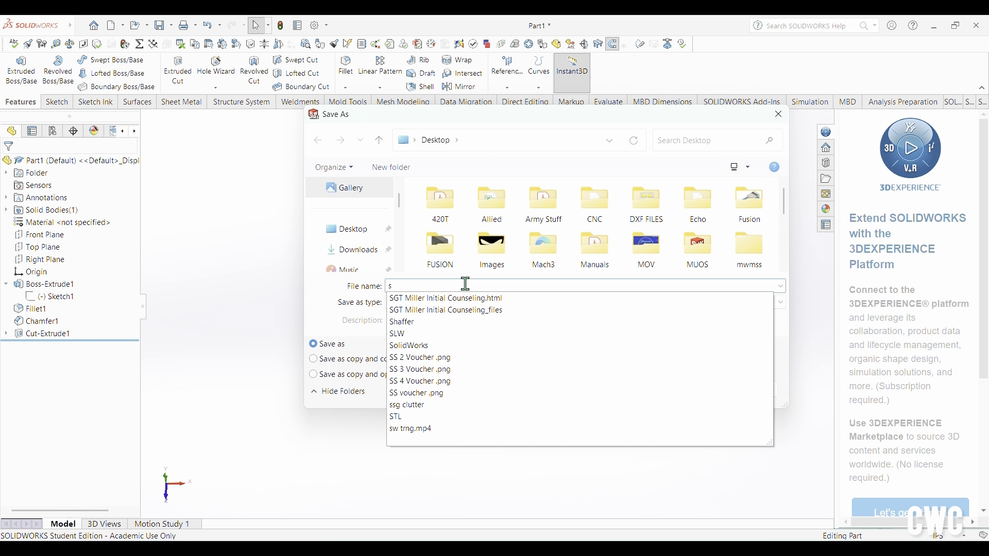
{"action": "key", "text": "BackSpace"}
{"action": "key", "text": "Caps_Lock"}
{"action": "type", "text": "SW TRNG"}
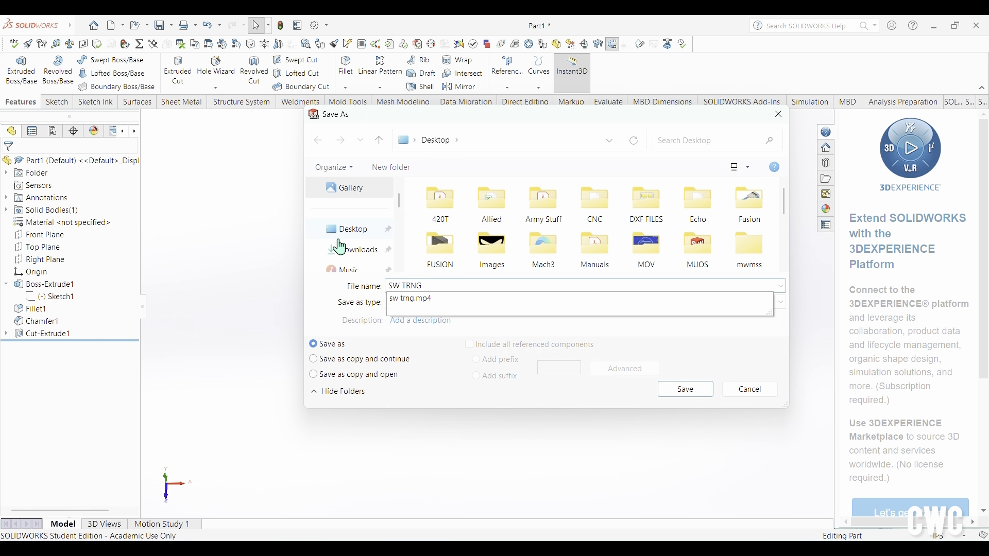
{"action": "left_click", "coordinate": [350, 233]}
{"action": "left_click", "coordinate": [685, 390]}
Save another version of the part to the Desktop as SW TRNG in STEP AP214 format
{"action": "middle_click_drag", "start_coordinate": [556, 422], "coordinate": [469, 322]}
{"action": "left_click", "coordinate": [80, 26]}
{"action": "left_click", "coordinate": [98, 160]}
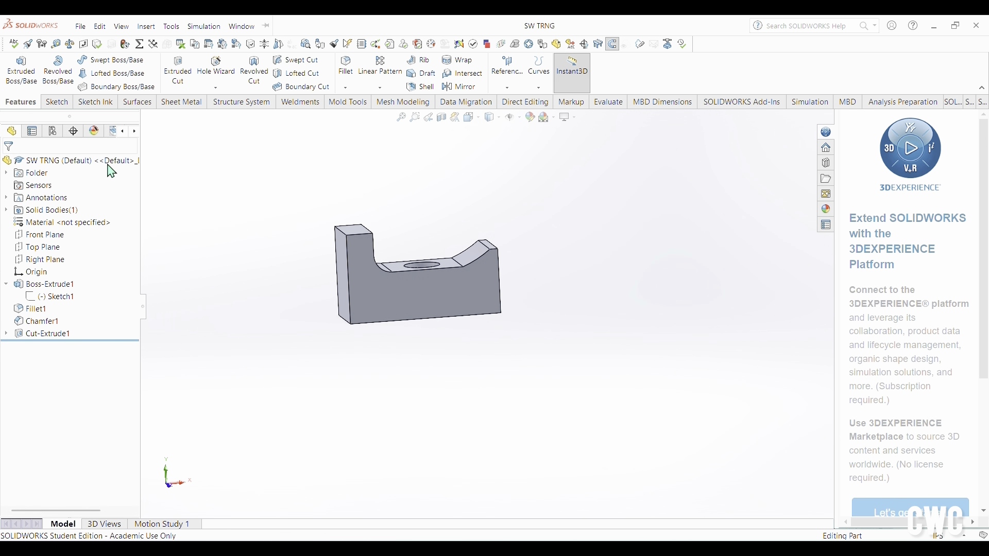
{"action": "left_click", "coordinate": [442, 303]}
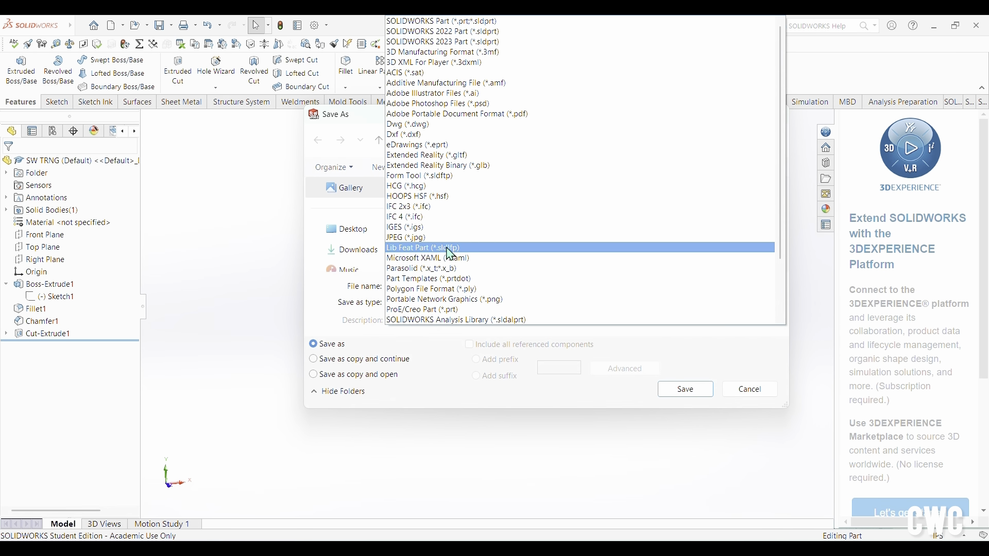
{"action": "scroll", "coordinate": [449, 256], "scroll_direction": "down", "scroll_amount": 3}
{"action": "left_click", "coordinate": [465, 281]}
{"action": "left_click", "coordinate": [338, 235]}
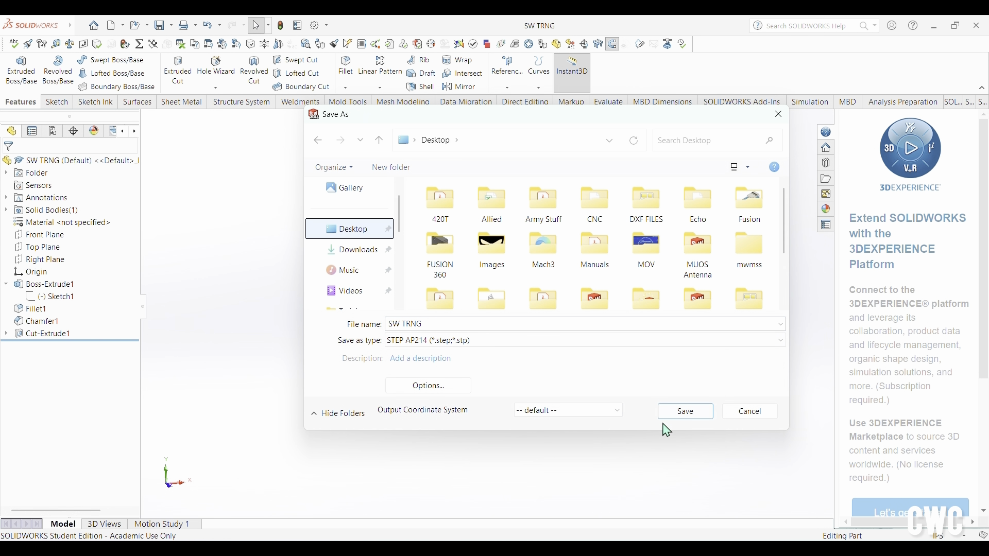
{"action": "left_click", "coordinate": [696, 412]}
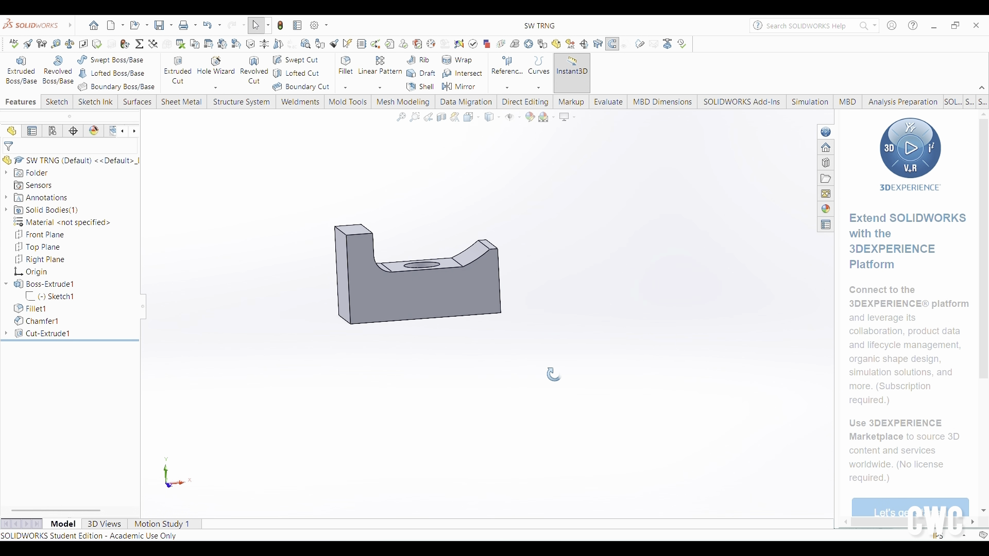
{"action": "middle_click_drag", "start_coordinate": [554, 374], "coordinate": [535, 369]}
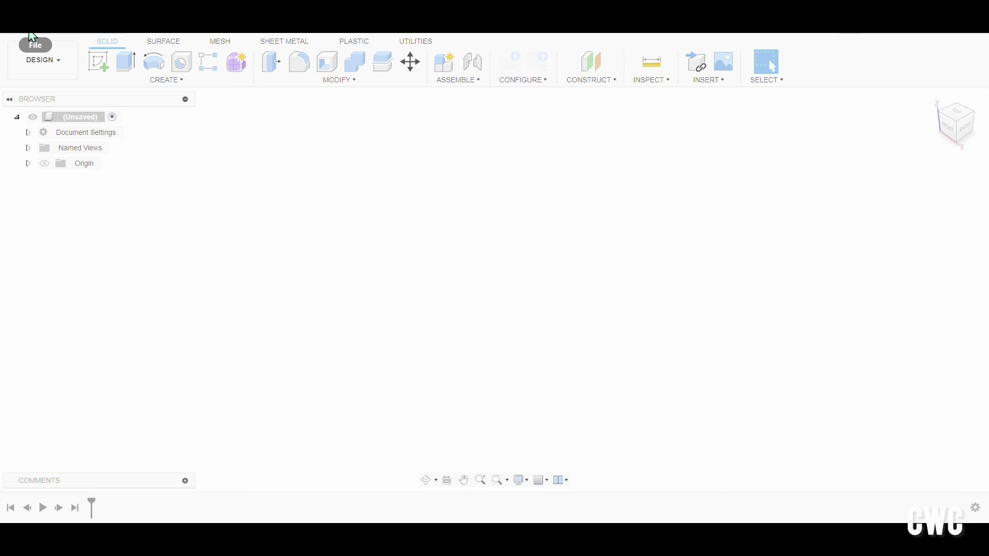
Switch to Fusion 360 and open the exported SW TRNG file from the Desktop
{"action": "left_click", "coordinate": [36, 42]}
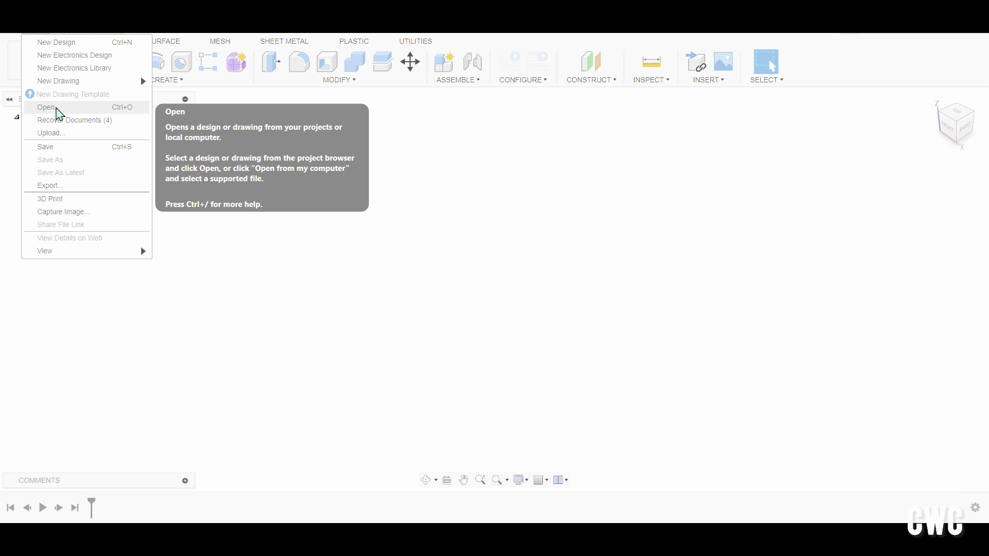
{"action": "left_click", "coordinate": [57, 108]}
{"action": "left_click", "coordinate": [277, 401]}
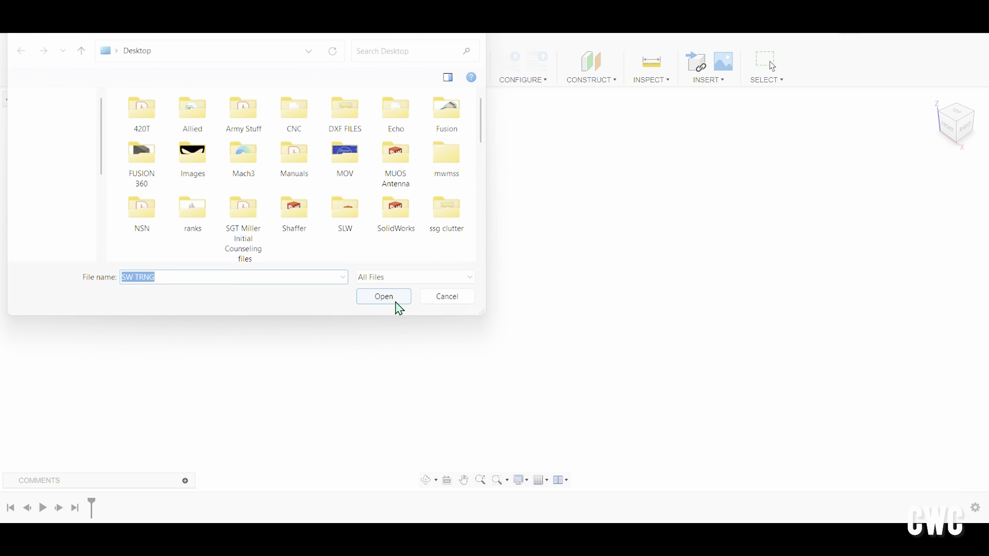
{"action": "scroll", "coordinate": [221, 210], "scroll_direction": "down", "scroll_amount": 3}
{"action": "scroll", "coordinate": [216, 215], "scroll_direction": "down", "scroll_amount": 10}
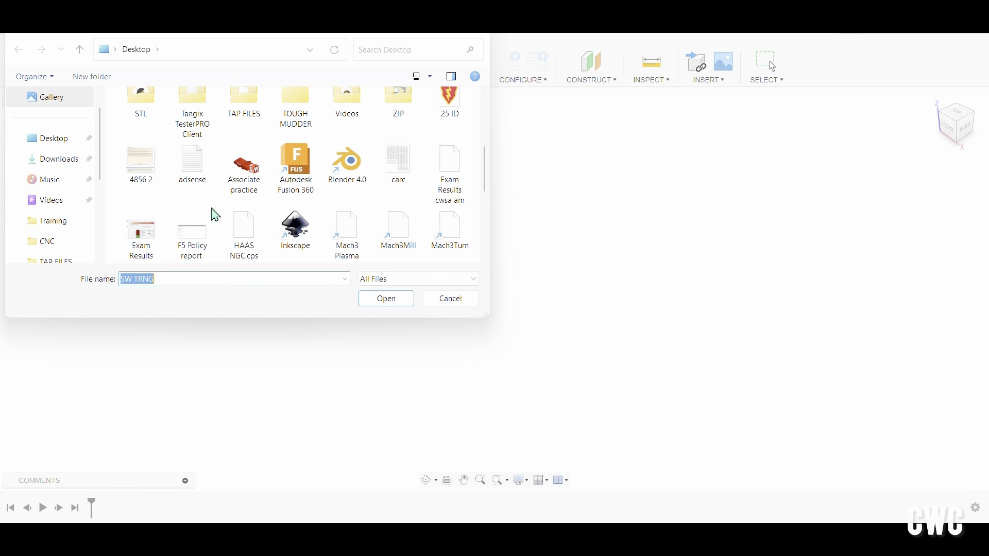
{"action": "left_click", "coordinate": [301, 167]}
{"action": "left_click", "coordinate": [346, 169]}
{"action": "left_click", "coordinate": [389, 303]}
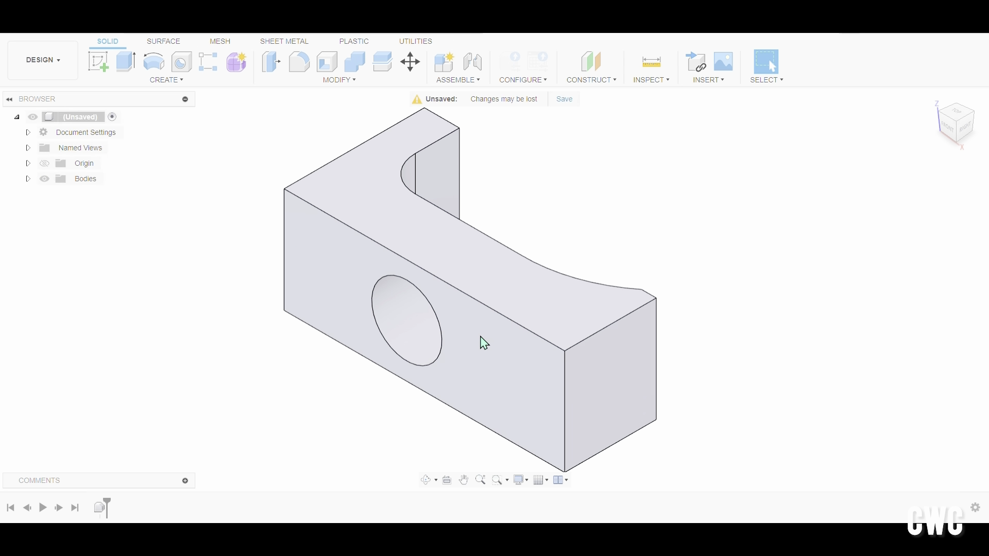
Compare the imported part in Fusion 360 with the original SOLIDWORKS model from several angles
{"action": "middle_click_drag", "start_coordinate": [324, 335], "coordinate": [297, 357], "text": "shift"}
{"action": "scroll", "coordinate": [296, 357], "scroll_direction": "up", "scroll_amount": 1}
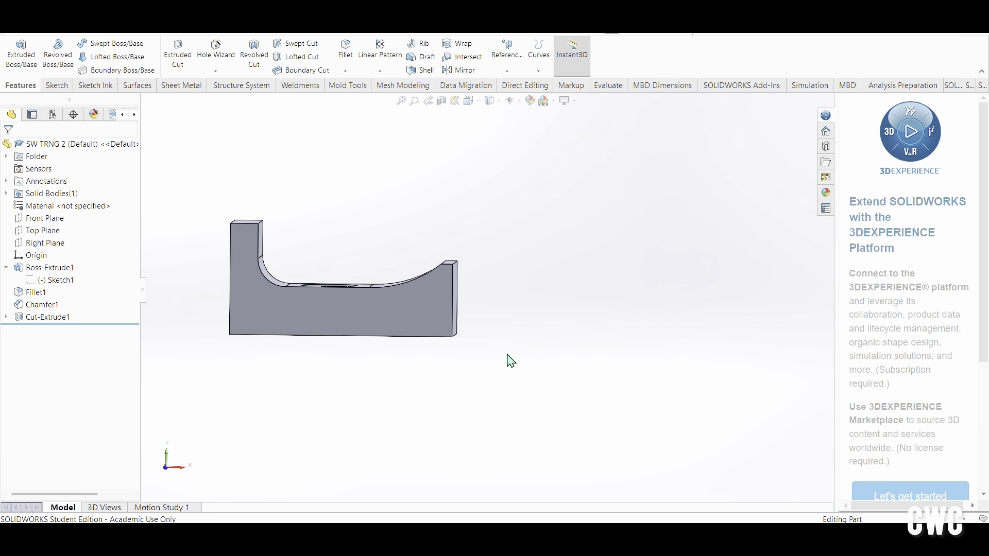
{"action": "middle_click_drag", "start_coordinate": [505, 360], "coordinate": [492, 417]}
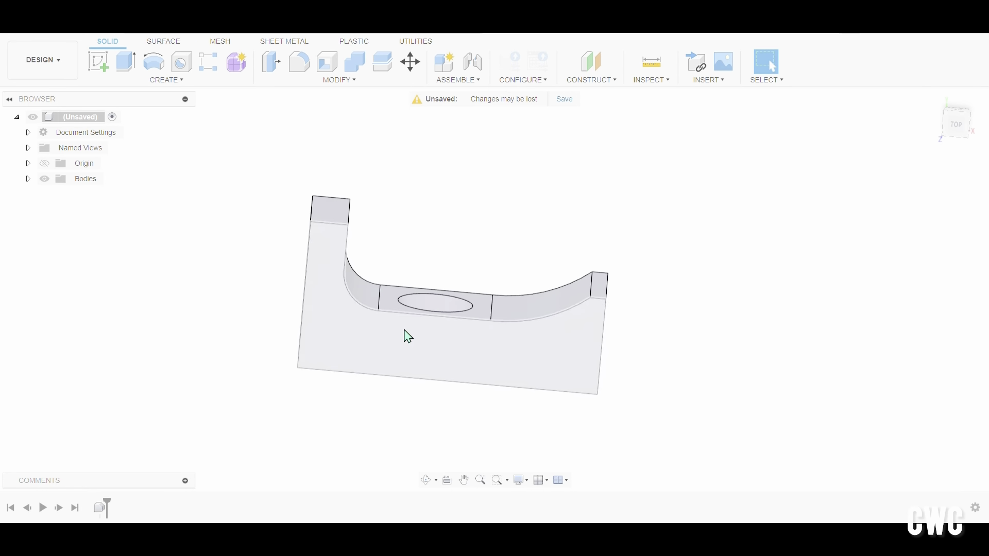
{"action": "middle_click_drag", "start_coordinate": [404, 335], "coordinate": [320, 429], "text": "shift"}
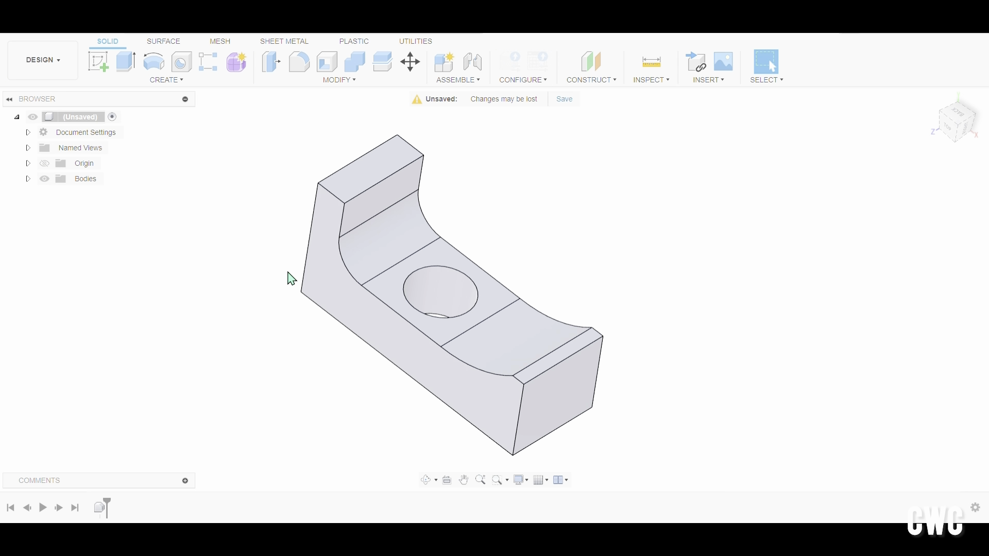
{"action": "middle_click_drag", "start_coordinate": [291, 278], "coordinate": [414, 352], "text": "shift"}
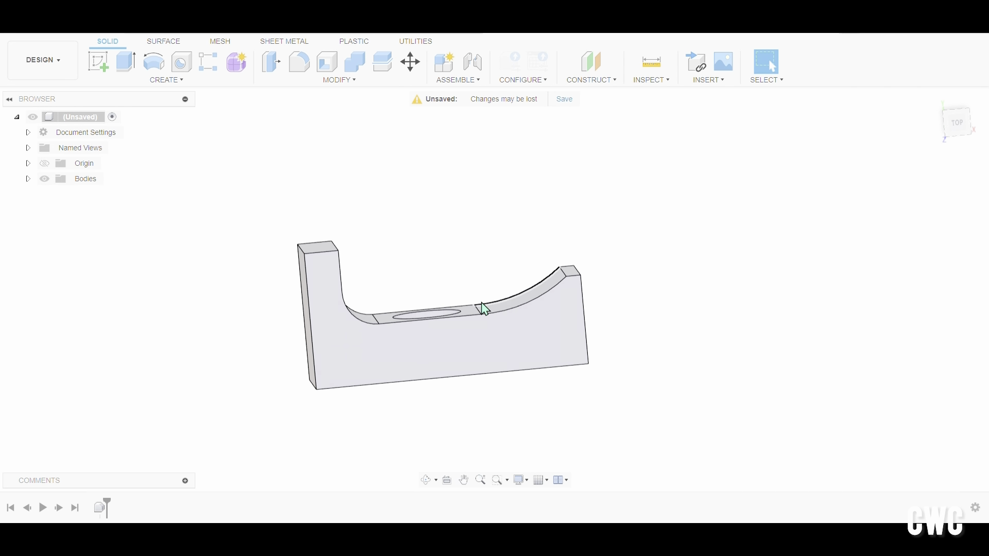
{"action": "scroll", "coordinate": [482, 307], "scroll_direction": "down", "scroll_amount": 2}
From the top view, create a copy of the block body moved -2.5 in along Z with Move/Copy
{"action": "left_click", "coordinate": [958, 124]}
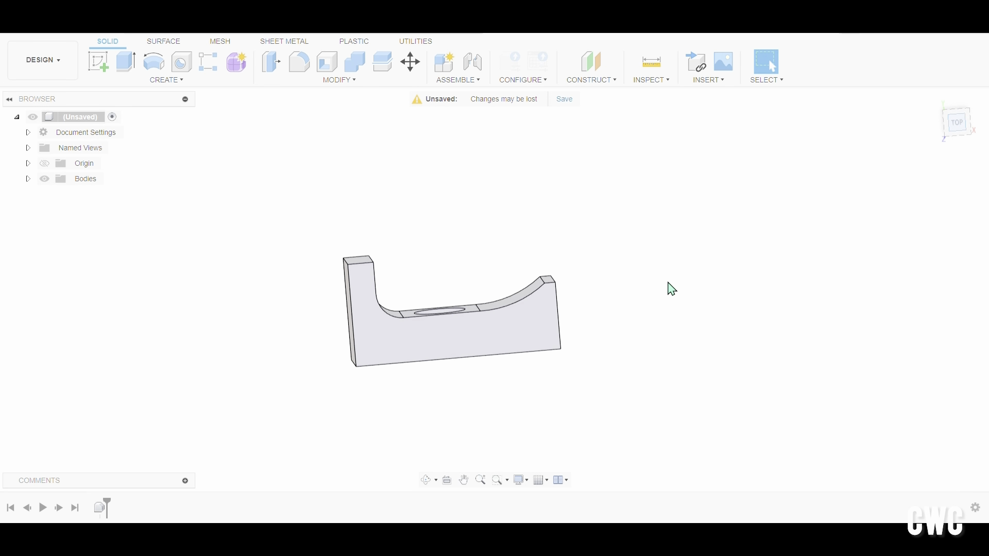
{"action": "left_click_drag", "start_coordinate": [292, 210], "coordinate": [717, 398]}
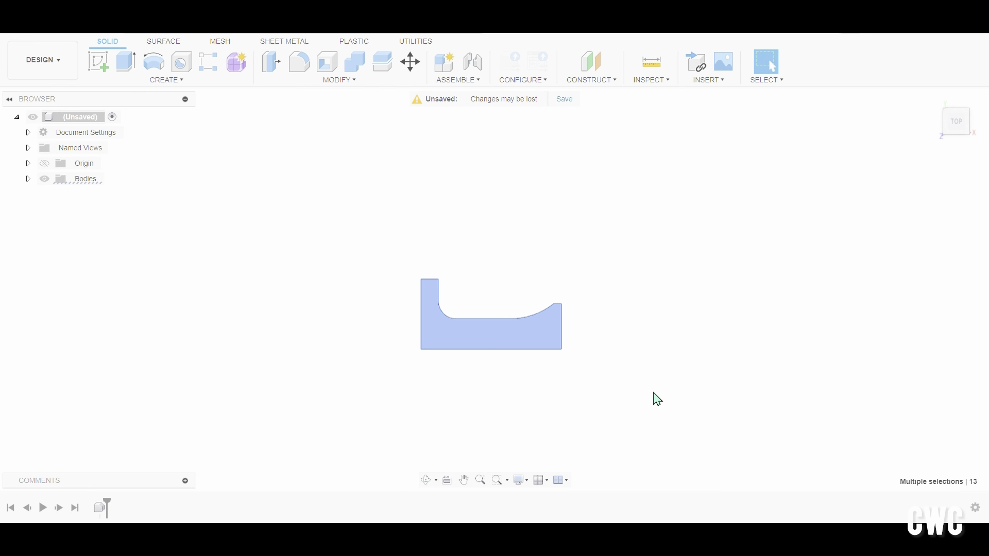
{"action": "right_click", "coordinate": [549, 331]}
{"action": "key", "text": "Escape"}
{"action": "right_click", "coordinate": [438, 302]}
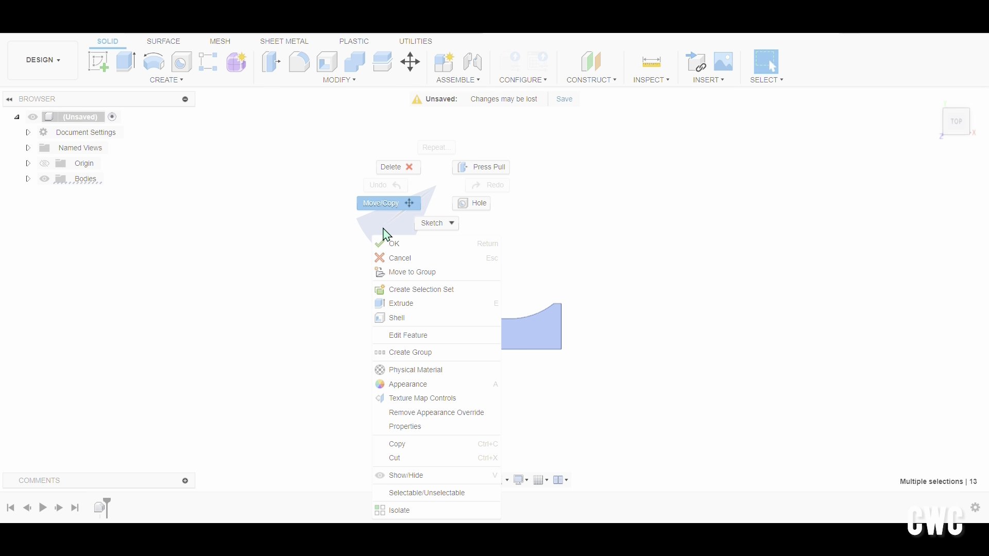
{"action": "key", "text": "Escape"}
{"action": "key", "text": "m"}
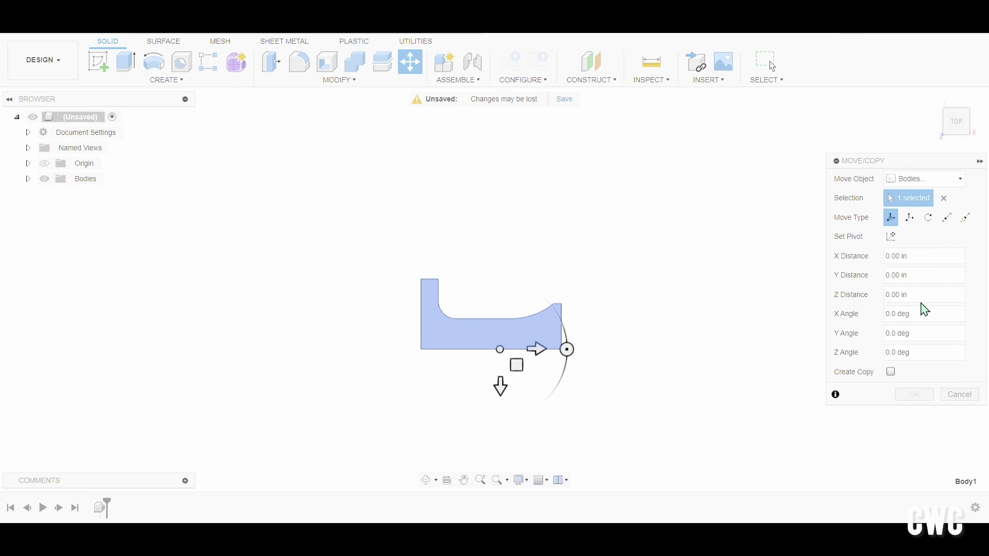
{"action": "left_click", "coordinate": [891, 372]}
{"action": "left_click_drag", "start_coordinate": [499, 389], "coordinate": [506, 302]}
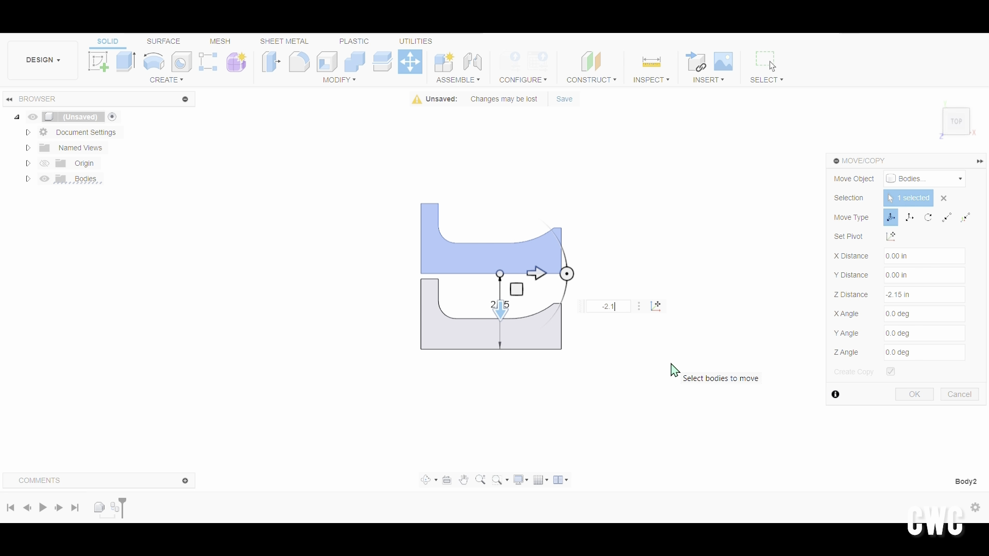
{"action": "type", "text": "2"}
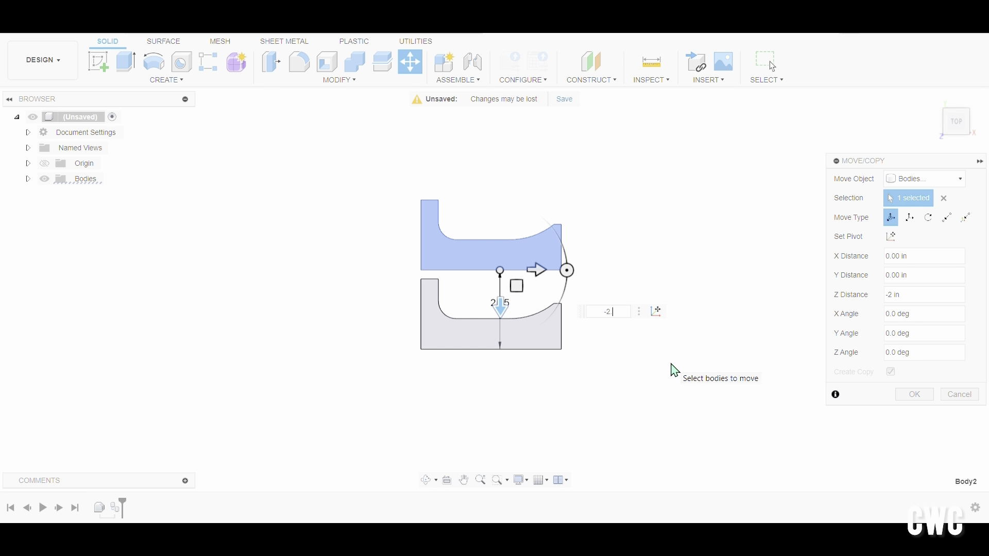
{"action": "type", "text": "5.5"}
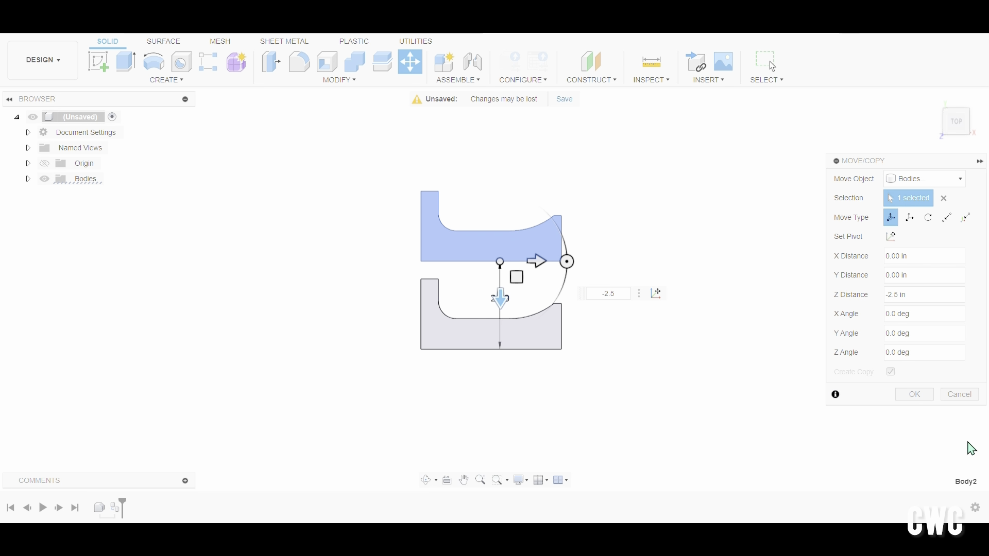
{"action": "left_click", "coordinate": [914, 395]}
Select both block bodies and start Move/Copy on them
{"action": "left_click_drag", "start_coordinate": [337, 150], "coordinate": [659, 435]}
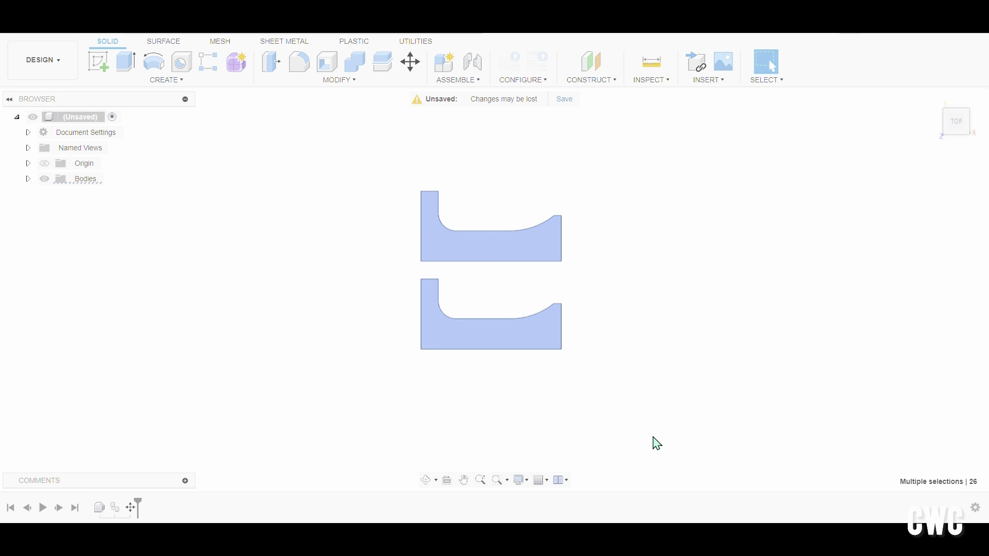
{"action": "right_click", "coordinate": [461, 322]}
{"action": "left_click", "coordinate": [397, 203]}
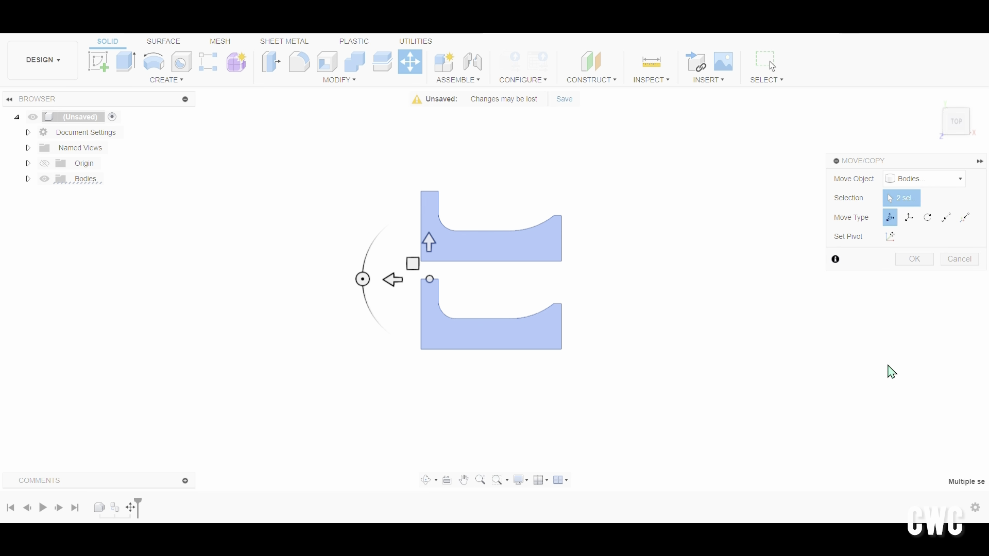
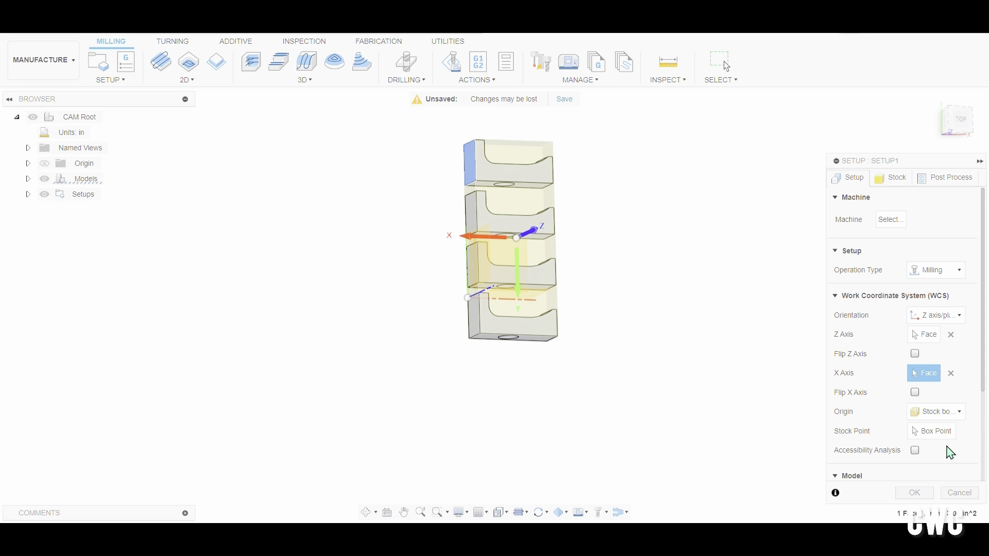
Set the milling setup's stock point to a corner of the stock box
{"action": "left_click", "coordinate": [931, 434]}
{"action": "middle_click_drag", "start_coordinate": [638, 372], "coordinate": [591, 356], "text": "shift"}
{"action": "left_click", "coordinate": [410, 211]}
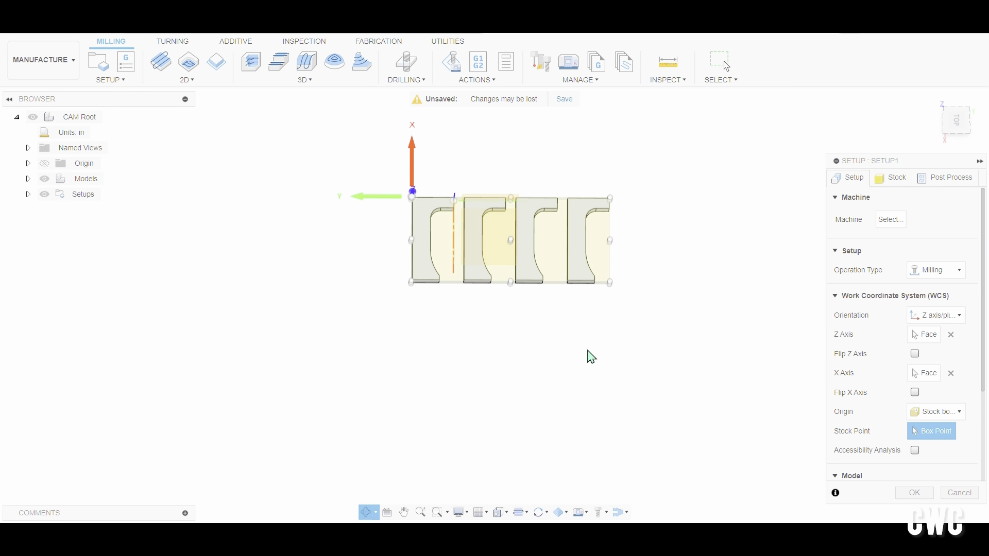
Try the X & Y axes orientation and pick an outer top corner of the stock as the origin
{"action": "left_click", "coordinate": [365, 205]}
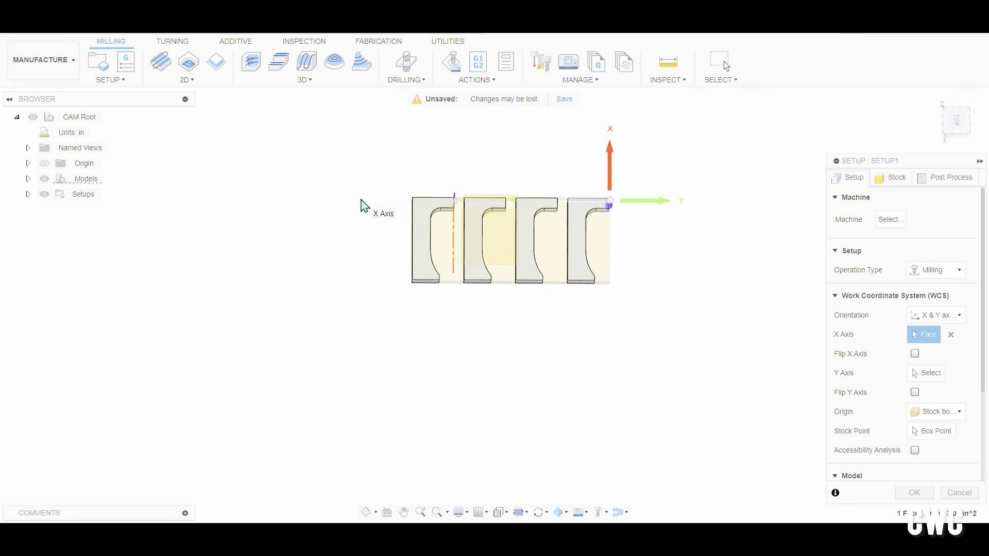
{"action": "mouse_move", "coordinate": [609, 306]}
{"action": "middle_mouse_down", "text": "shift"}
{"action": "mouse_move", "coordinate": [607, 269]}
{"action": "mouse_move", "coordinate": [616, 299]}
{"action": "middle_mouse_up", "text": "shift"}
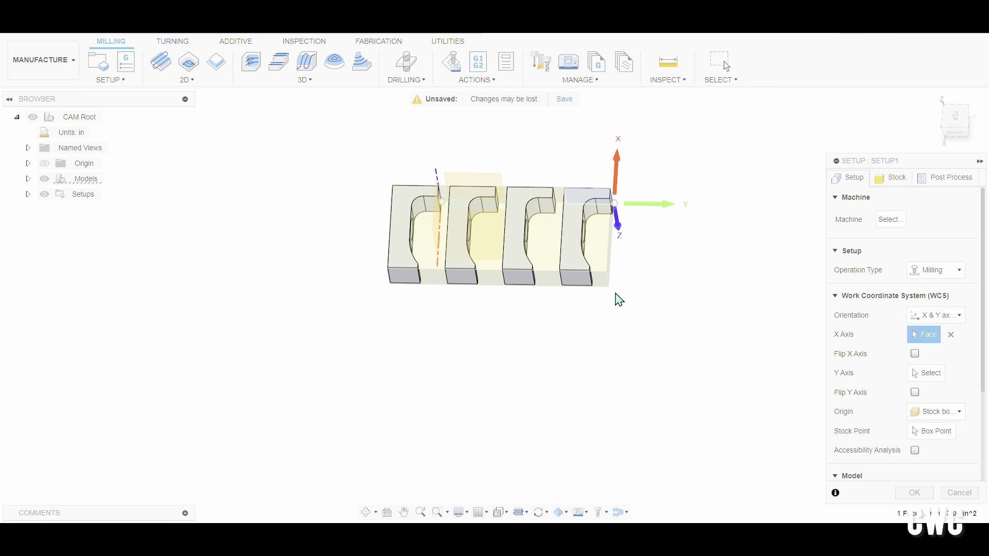
{"action": "left_click", "coordinate": [947, 436]}
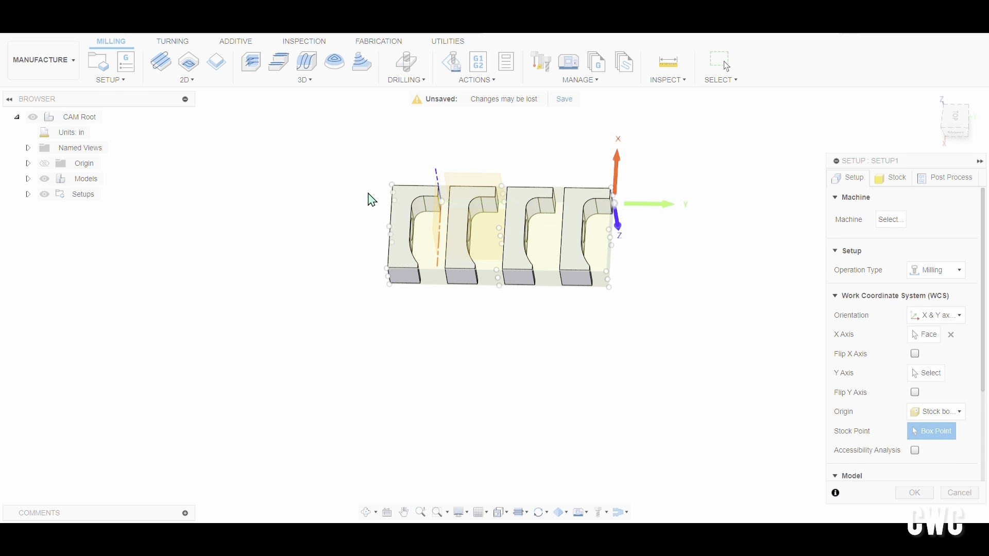
{"action": "left_click", "coordinate": [392, 185]}
Try the Z axis/plane & Y axis orientation using faces of the blocks for the work coordinate system
{"action": "middle_click_drag", "start_coordinate": [415, 292], "coordinate": [459, 369], "text": "shift"}
{"action": "left_click", "coordinate": [383, 243]}
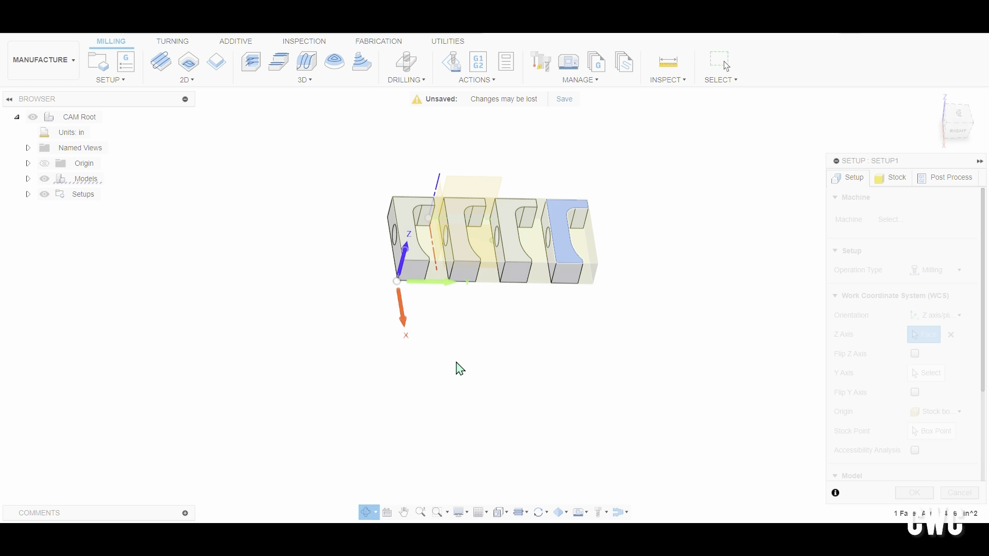
{"action": "left_click", "coordinate": [403, 222]}
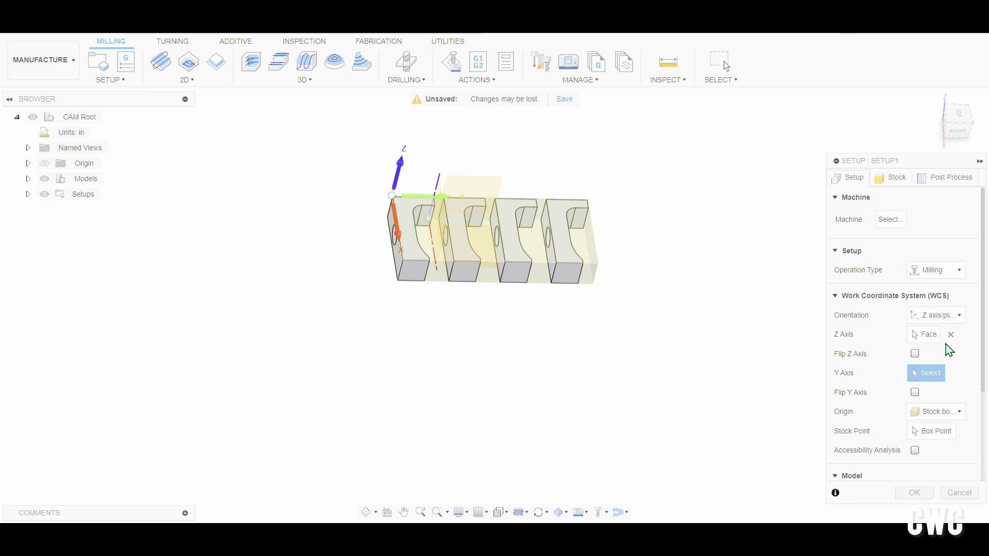
Set the orientation to Z axis/plane & X axis and define the X axis with the outer block's holed face
{"action": "left_click", "coordinate": [937, 315]}
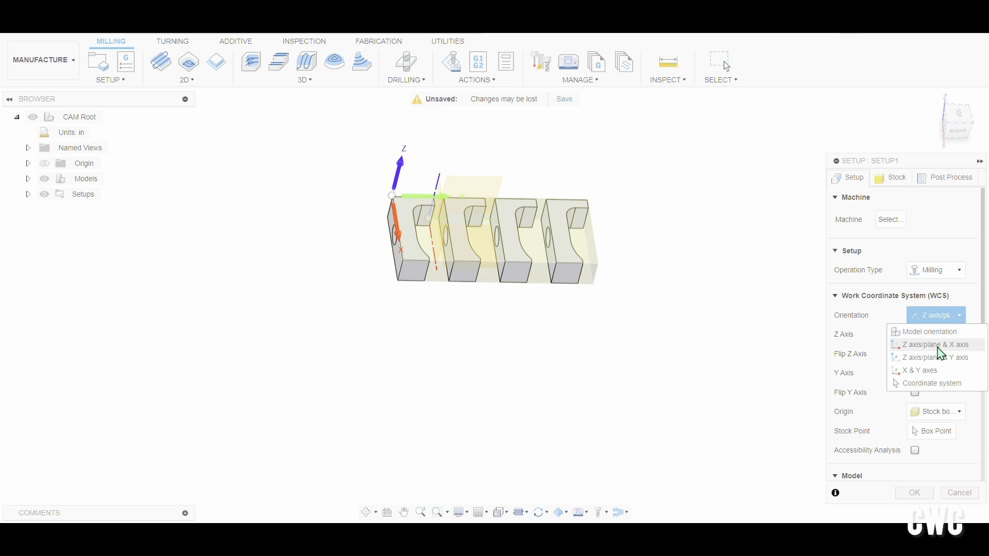
{"action": "left_click", "coordinate": [938, 344]}
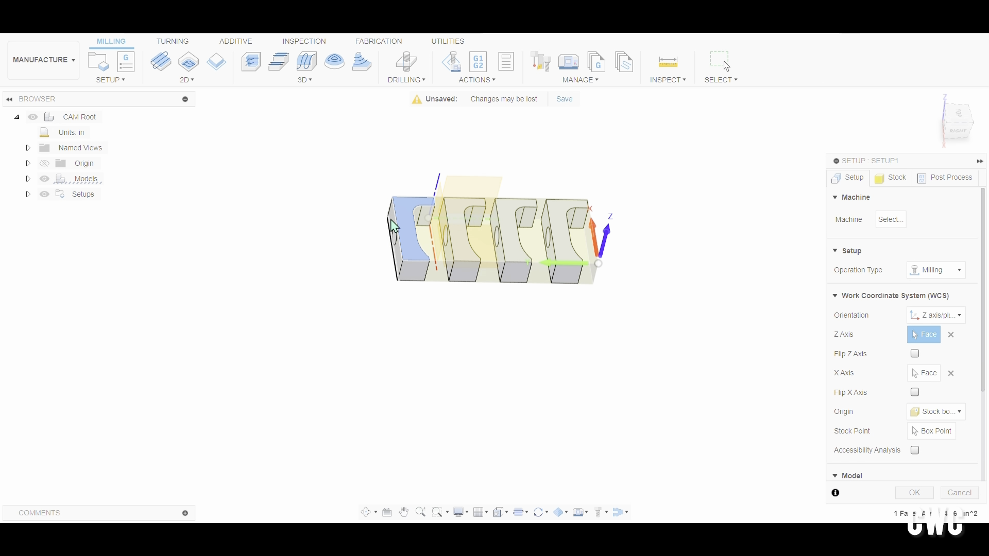
{"action": "left_click", "coordinate": [925, 373]}
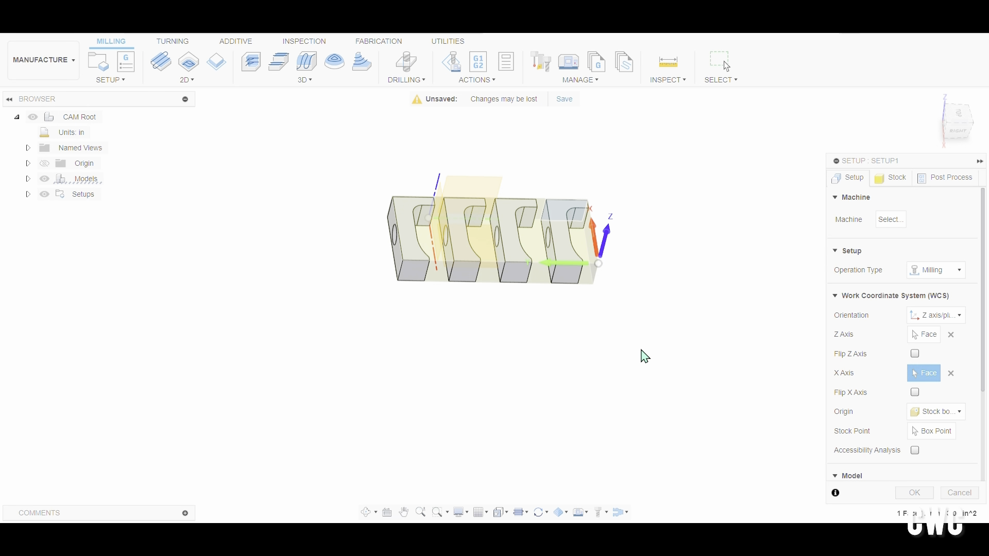
{"action": "left_click", "coordinate": [396, 227]}
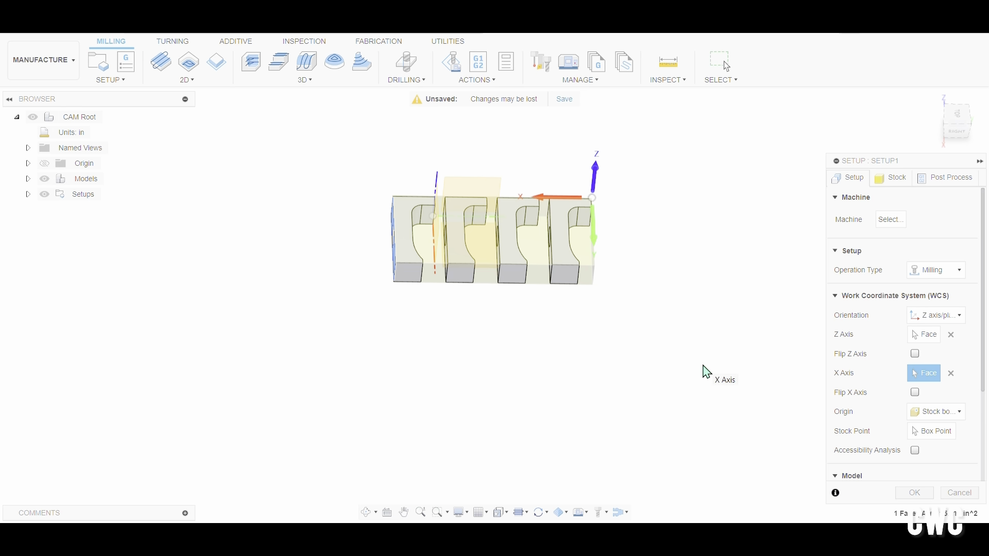
Place the origin on the top stock corner beside the outer holed face and flip the X axis
{"action": "middle_click_drag", "start_coordinate": [687, 349], "coordinate": [555, 309], "text": "shift"}
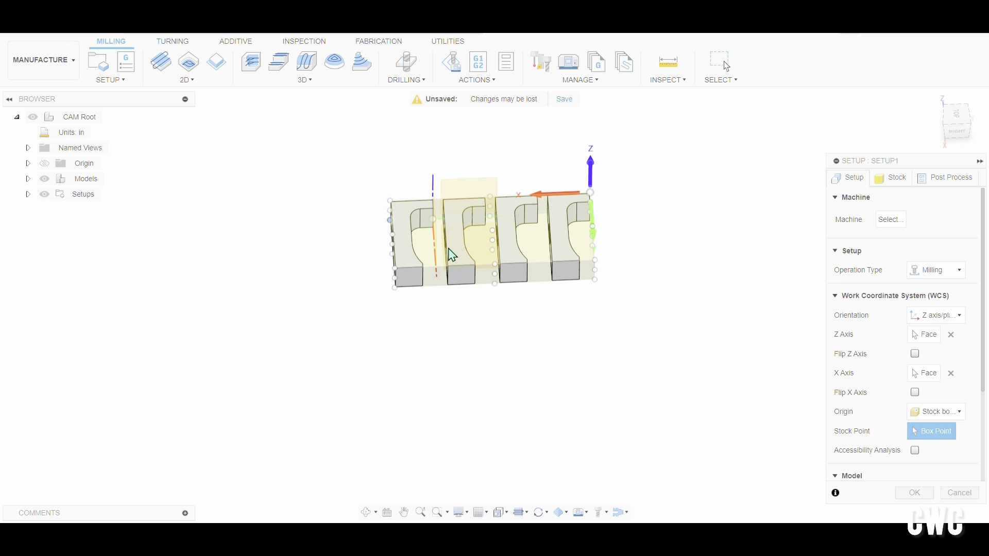
{"action": "left_click", "coordinate": [391, 202]}
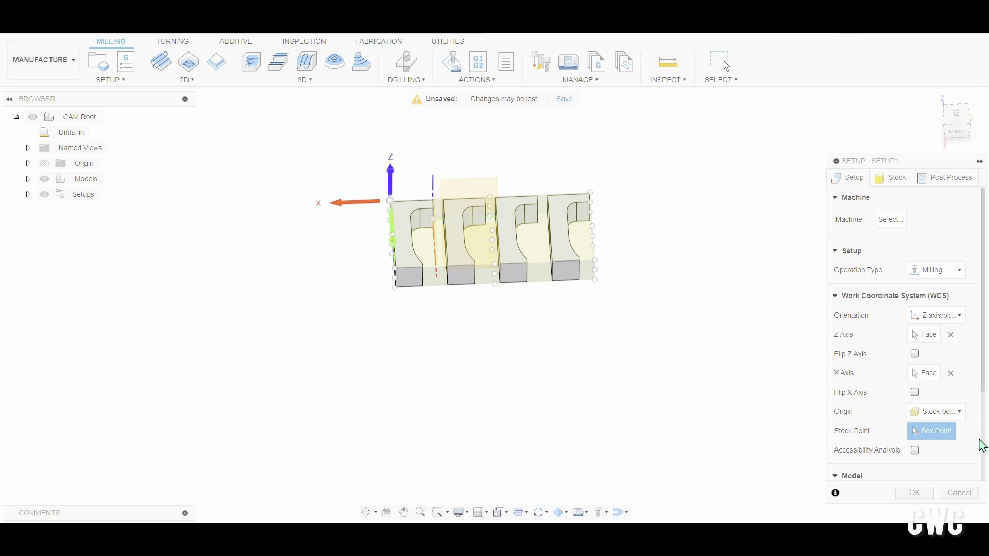
{"action": "left_click", "coordinate": [915, 393]}
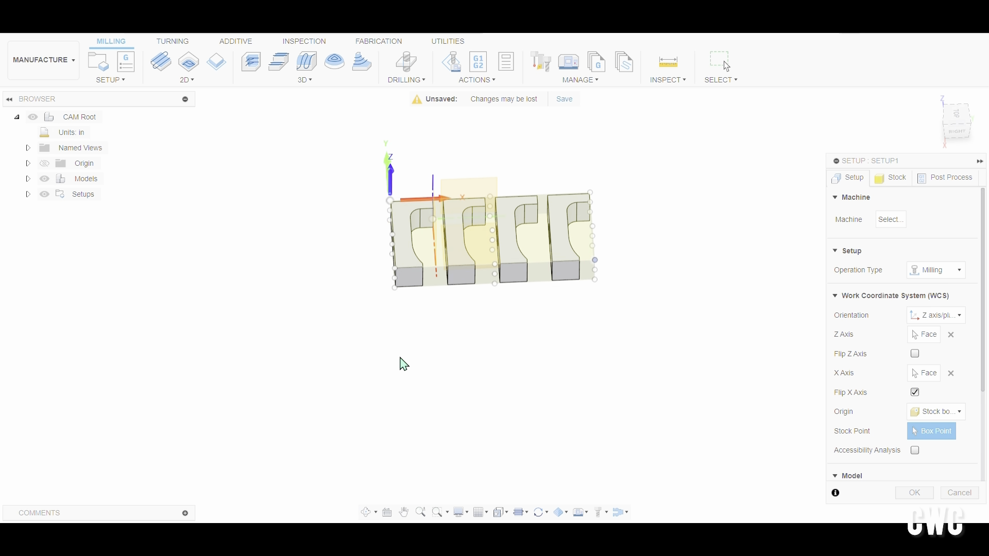
{"action": "middle_click_drag", "start_coordinate": [404, 364], "coordinate": [456, 335], "text": "shift"}
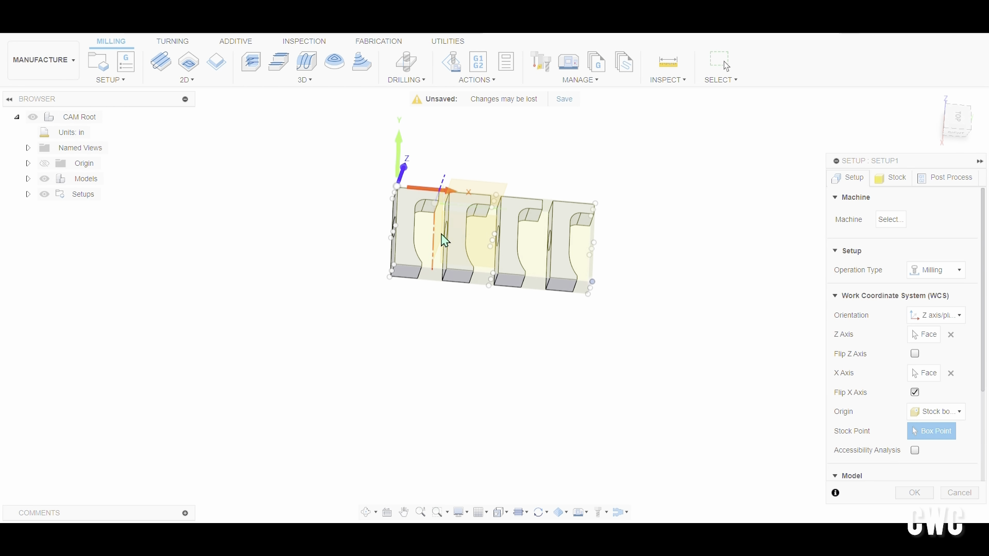
{"action": "scroll", "coordinate": [551, 231], "scroll_direction": "down", "scroll_amount": 2}
Define the stock as a fixed size box with a 12 in width and complete the setup using all models
{"action": "left_click", "coordinate": [890, 179]}
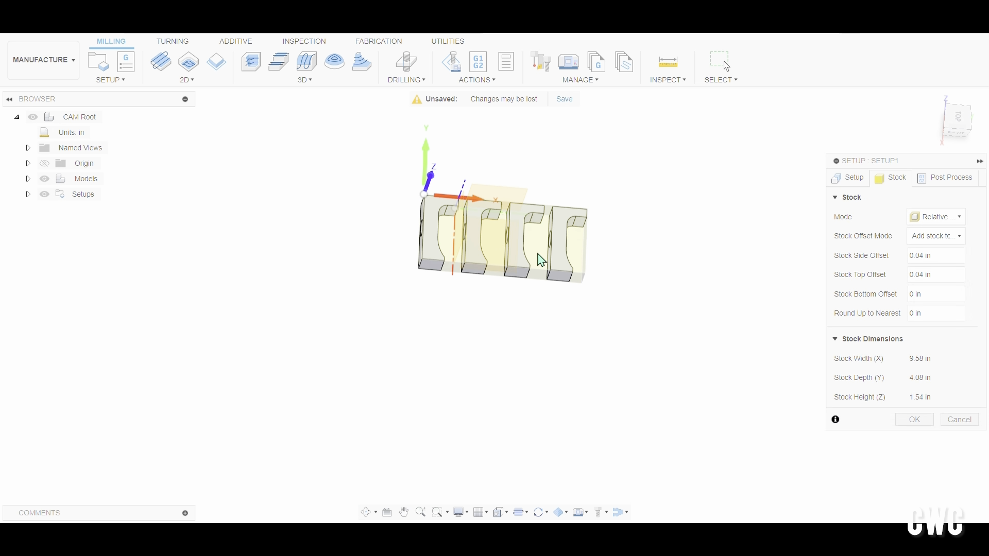
{"action": "middle_click_drag", "start_coordinate": [539, 258], "coordinate": [532, 280], "text": "shift"}
{"action": "middle_click_drag", "start_coordinate": [610, 289], "coordinate": [669, 97], "text": "shift"}
{"action": "left_click", "coordinate": [939, 228]}
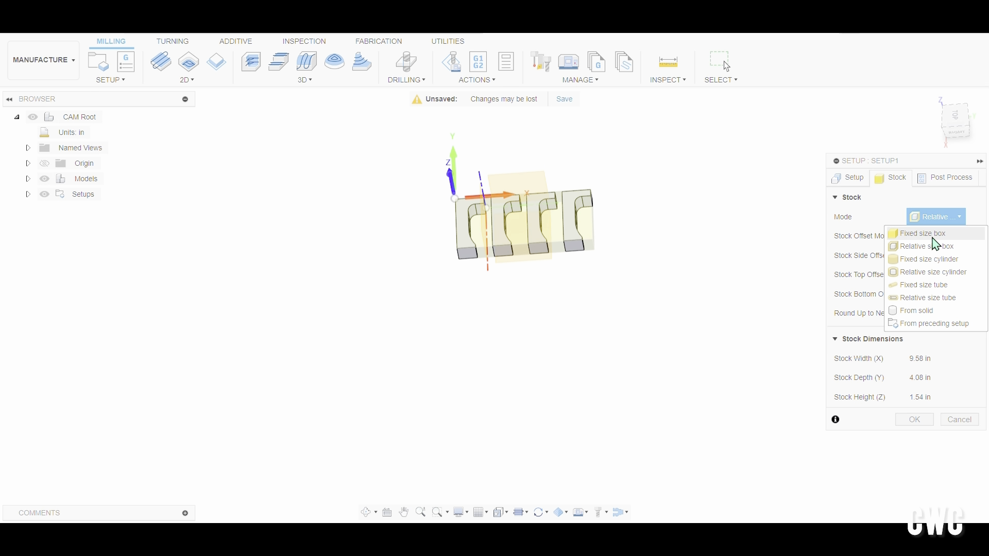
{"action": "left_click", "coordinate": [936, 245]}
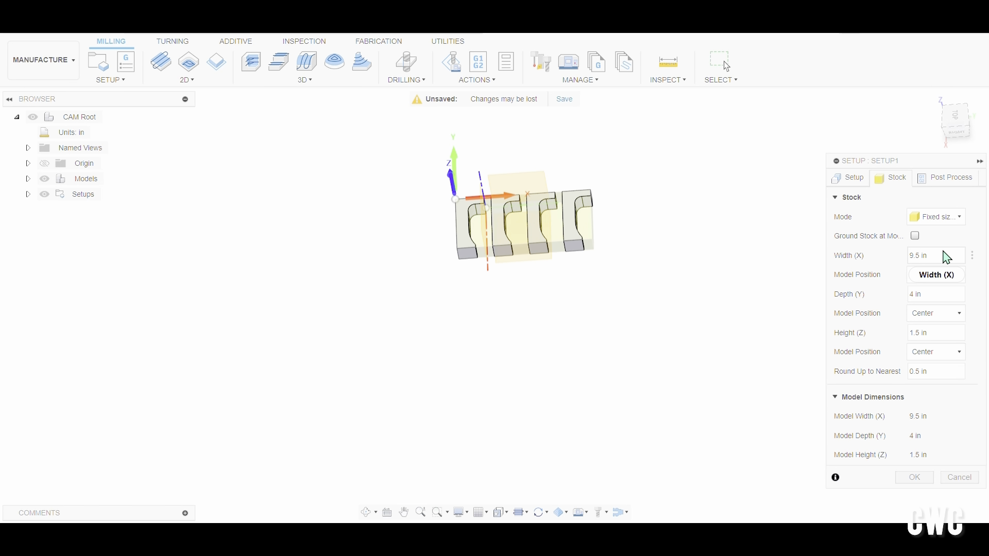
{"action": "left_click", "coordinate": [949, 254]}
{"action": "left_click_drag", "start_coordinate": [956, 256], "coordinate": [852, 272]}
{"action": "key", "text": "Return"}
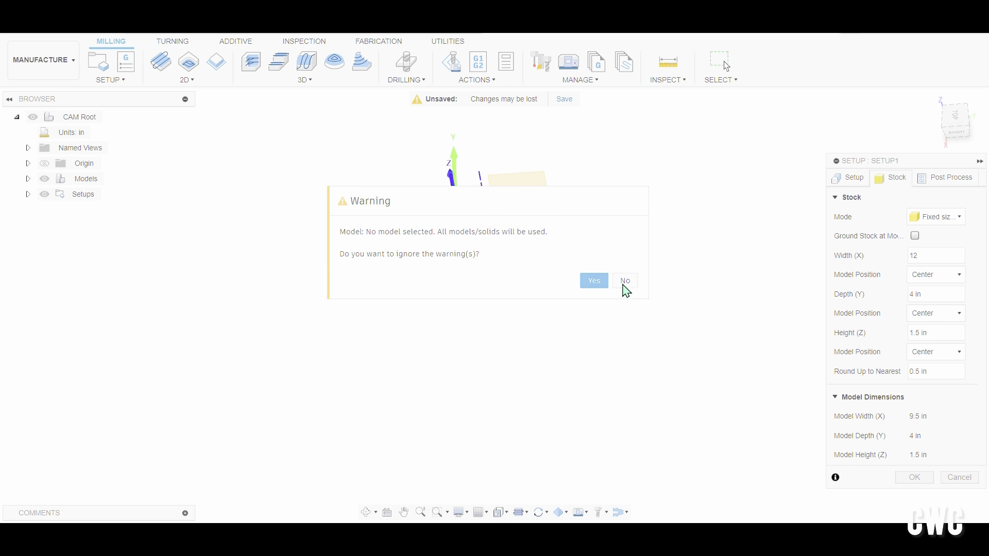
{"action": "key", "text": "Return"}
Reopen Setup1 for editing and set the fixed size stock's depth in Y to 6 in
{"action": "right_click", "coordinate": [106, 210]}
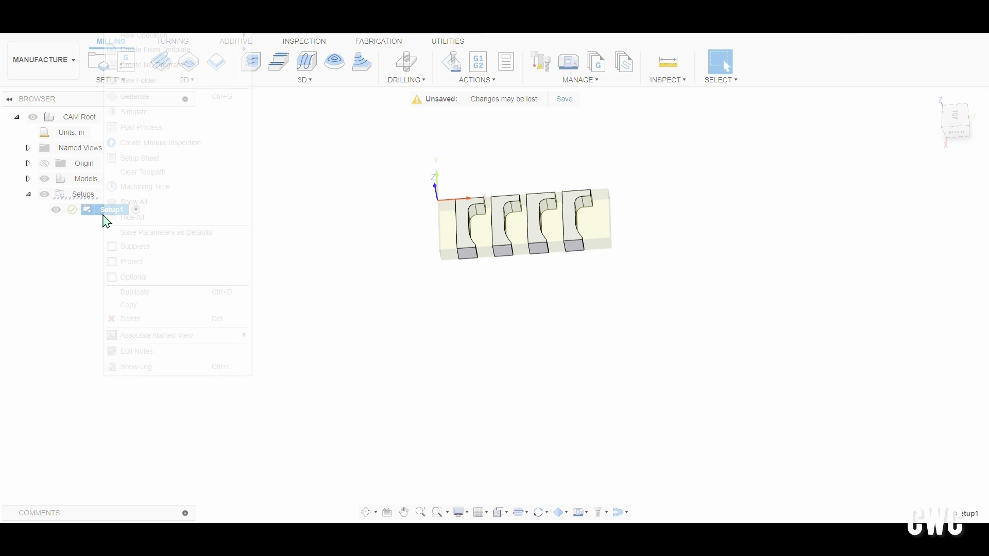
{"action": "left_click", "coordinate": [136, 40]}
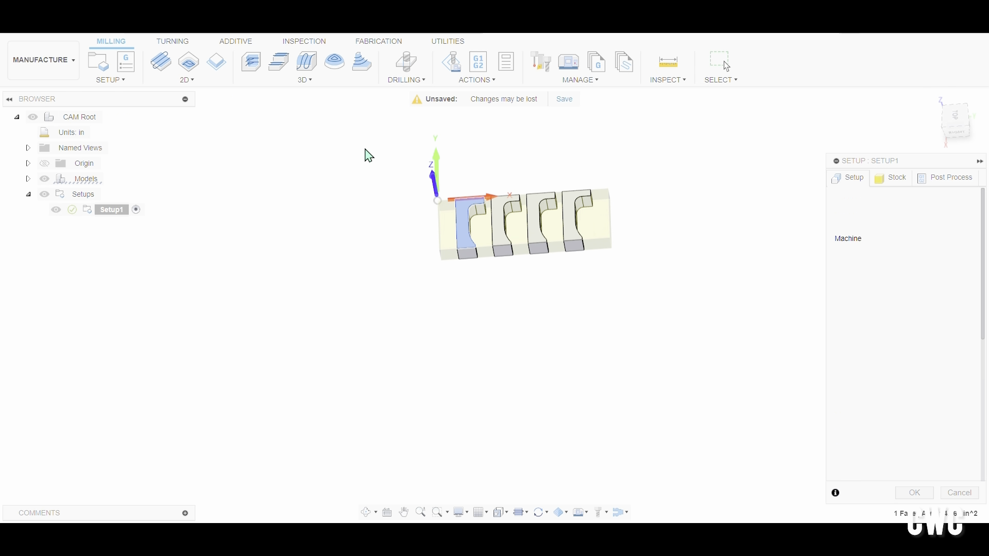
{"action": "left_click", "coordinate": [896, 188]}
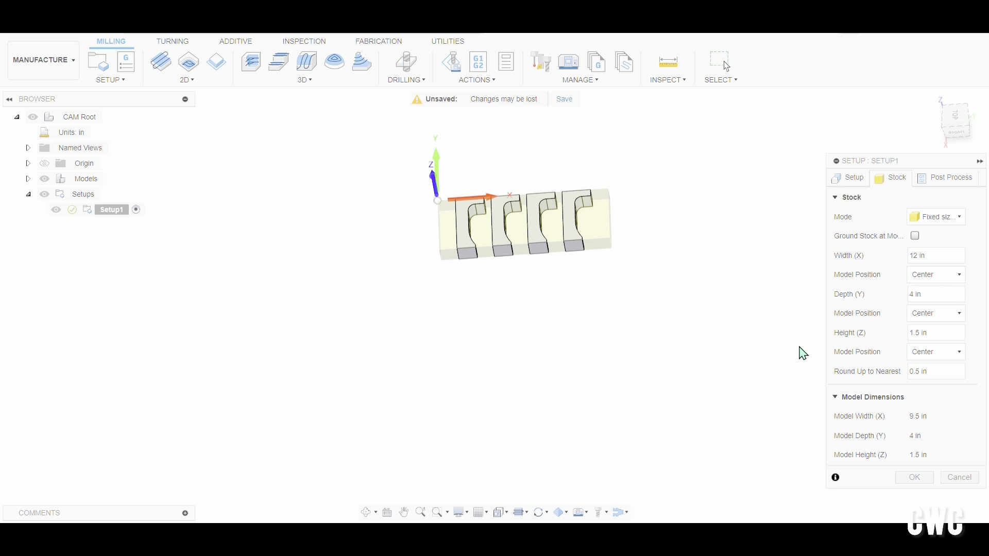
{"action": "double_click", "coordinate": [937, 292]}
{"action": "type", "text": "6"}
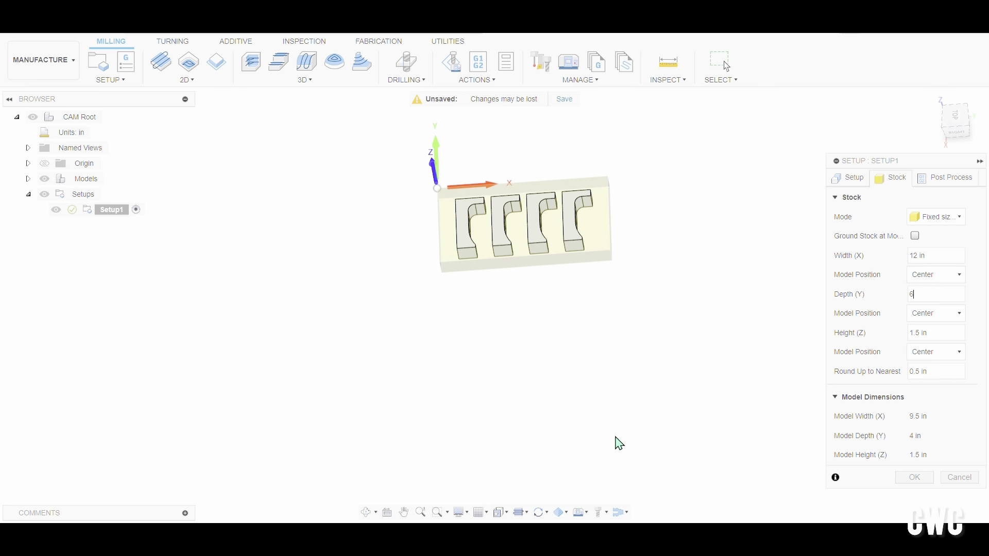
Set the stock's height in Z to 2 in and accept the setup
{"action": "middle_click_drag", "start_coordinate": [616, 444], "coordinate": [620, 371], "text": "shift"}
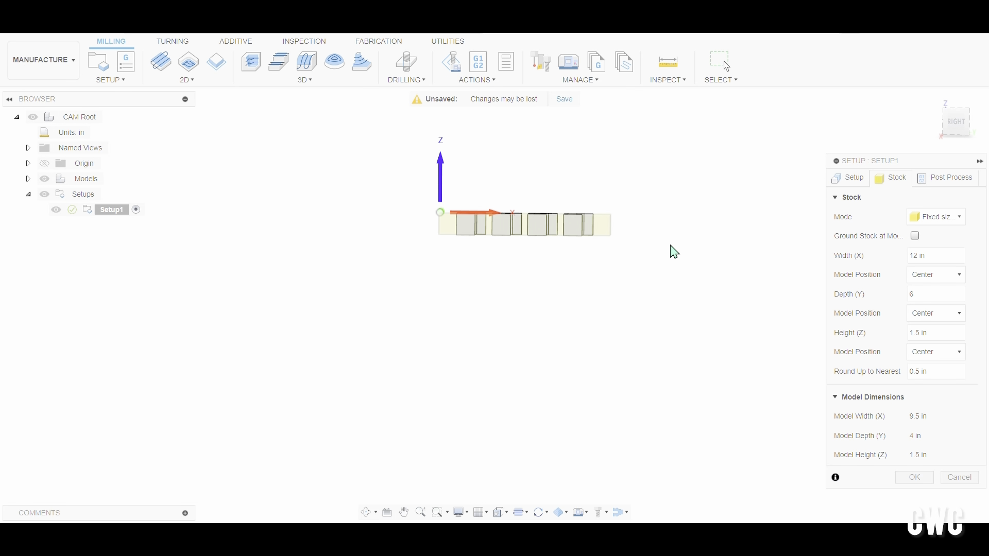
{"action": "scroll", "coordinate": [766, 281], "scroll_direction": "up", "scroll_amount": 2}
{"action": "scroll", "coordinate": [461, 243], "scroll_direction": "up", "scroll_amount": 3}
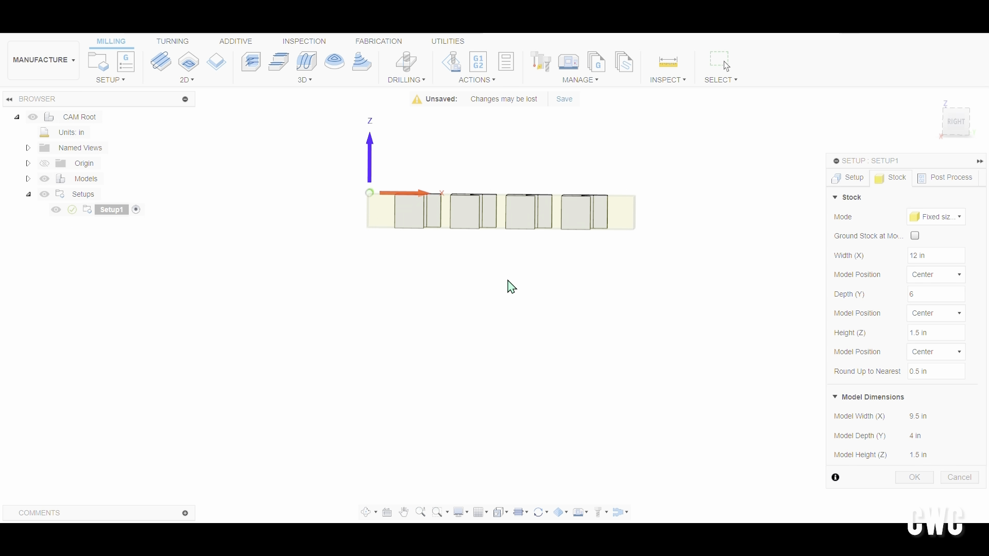
{"action": "mouse_move", "coordinate": [510, 287]}
{"action": "middle_mouse_down", "text": "shift"}
{"action": "mouse_move", "coordinate": [512, 276]}
{"action": "mouse_move", "coordinate": [513, 288]}
{"action": "middle_mouse_up", "text": "shift"}
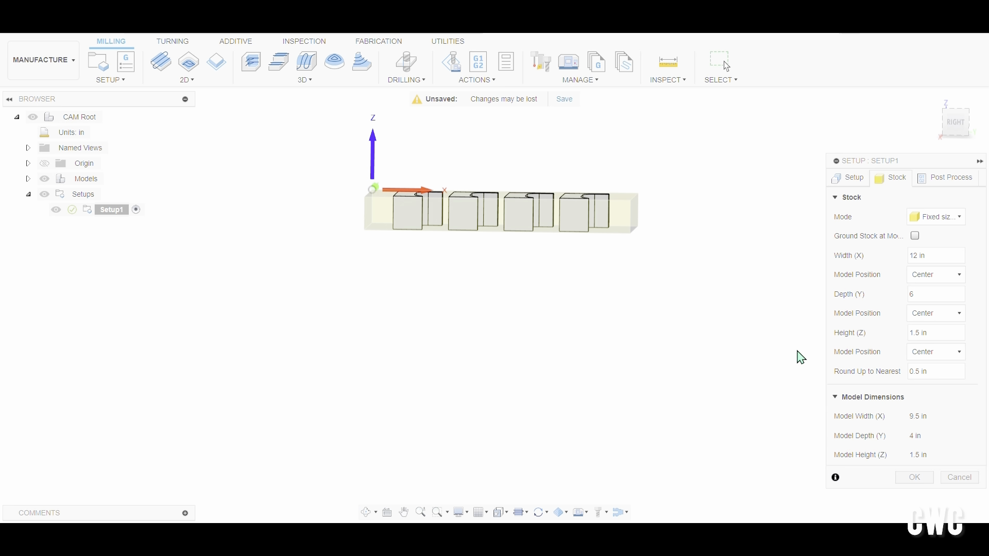
{"action": "left_click", "coordinate": [934, 339]}
{"action": "key", "text": "Return"}
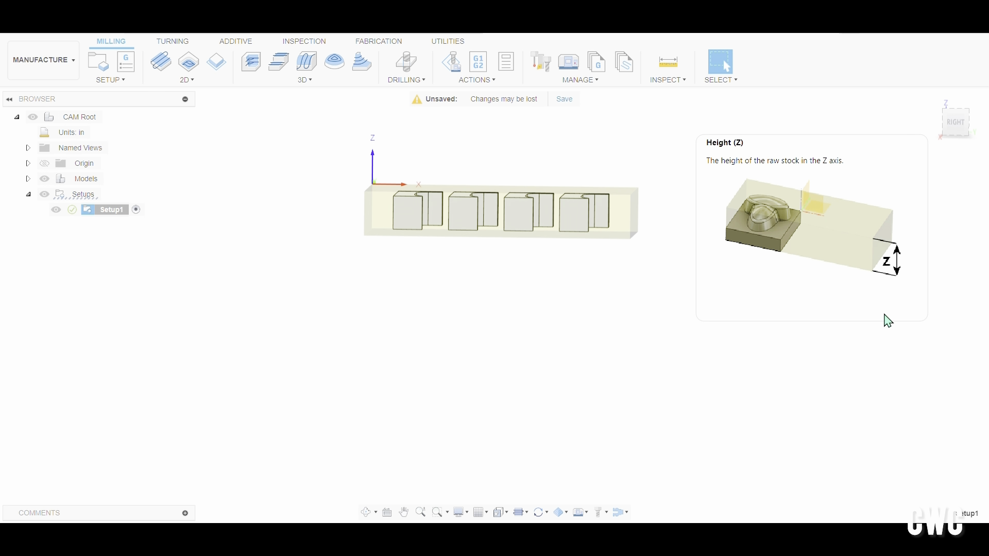
Edit Setup1 so the model's Z position is offset from the stock top by 0, and accept the setup
{"action": "right_click", "coordinate": [104, 211]}
{"action": "left_click", "coordinate": [132, 22]}
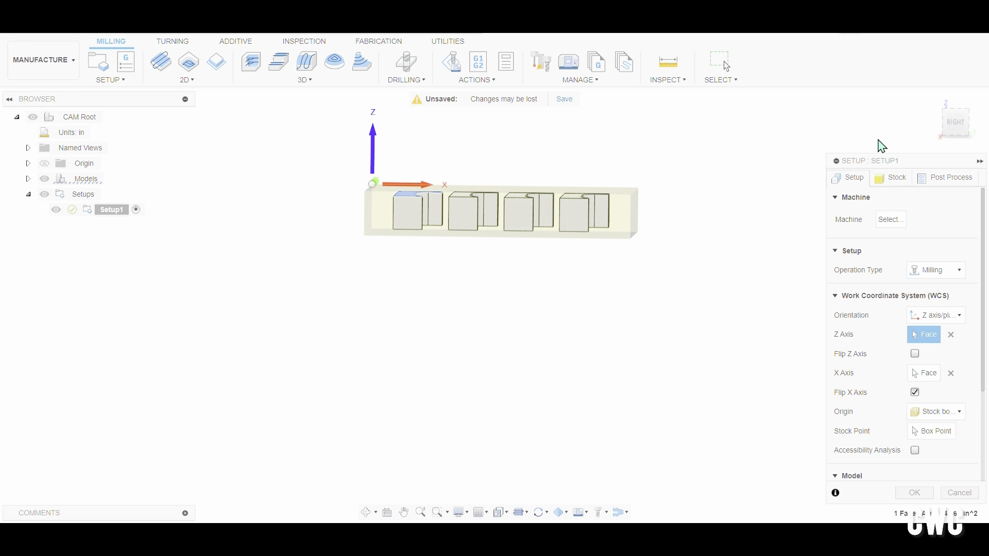
{"action": "left_click", "coordinate": [894, 179]}
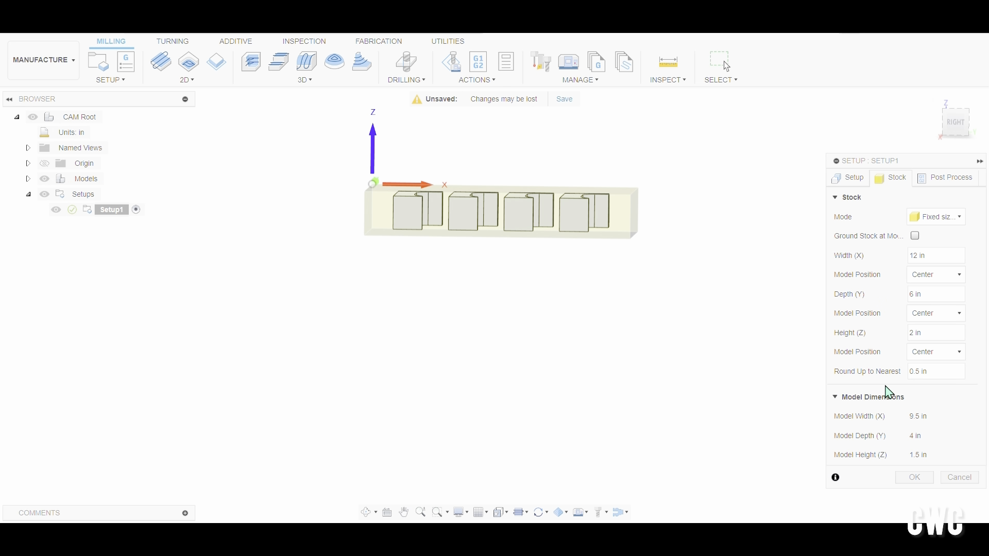
{"action": "left_click", "coordinate": [956, 354]}
{"action": "left_click", "coordinate": [943, 368]}
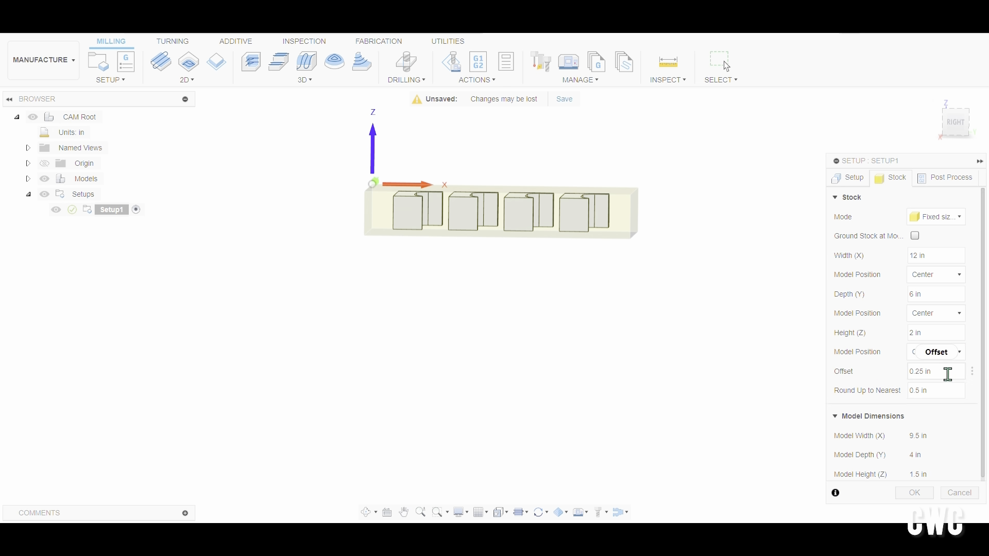
{"action": "left_click_drag", "start_coordinate": [947, 374], "coordinate": [767, 341]}
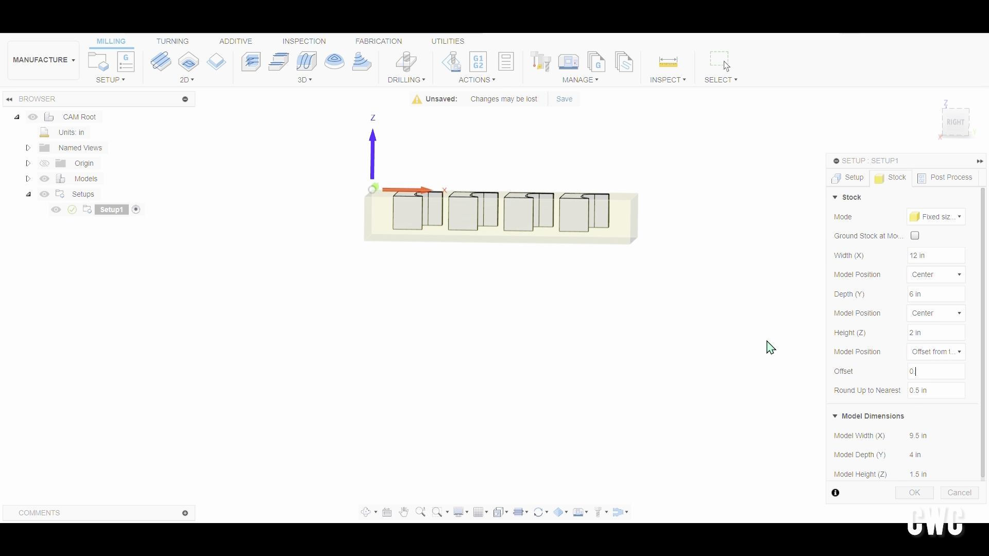
{"action": "mouse_move", "coordinate": [630, 355]}
{"action": "middle_mouse_down", "text": "shift"}
{"action": "mouse_move", "coordinate": [617, 353]}
{"action": "mouse_move", "coordinate": [617, 340]}
{"action": "mouse_move", "coordinate": [620, 358]}
{"action": "middle_mouse_up", "text": "shift"}
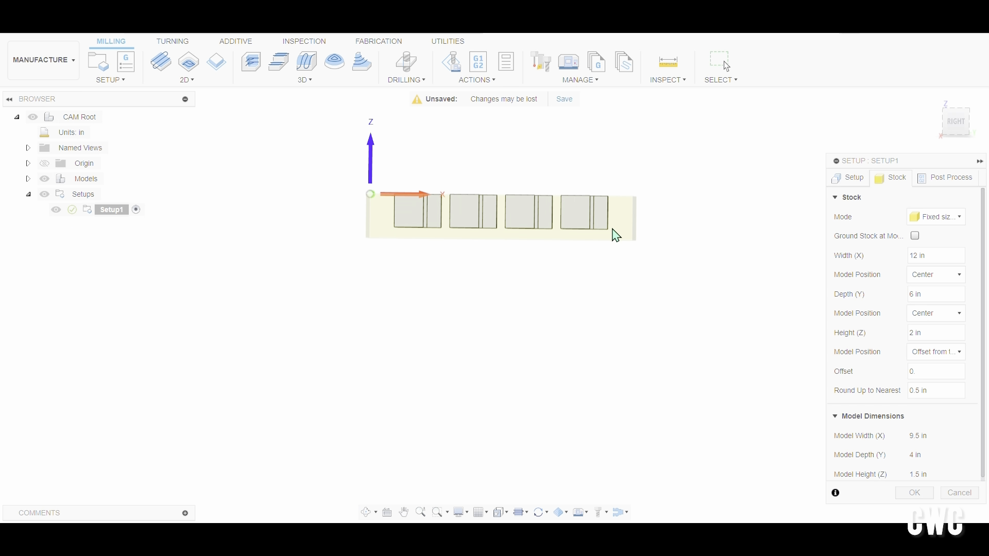
{"action": "middle_click_drag", "start_coordinate": [573, 389], "coordinate": [601, 400], "text": "shift"}
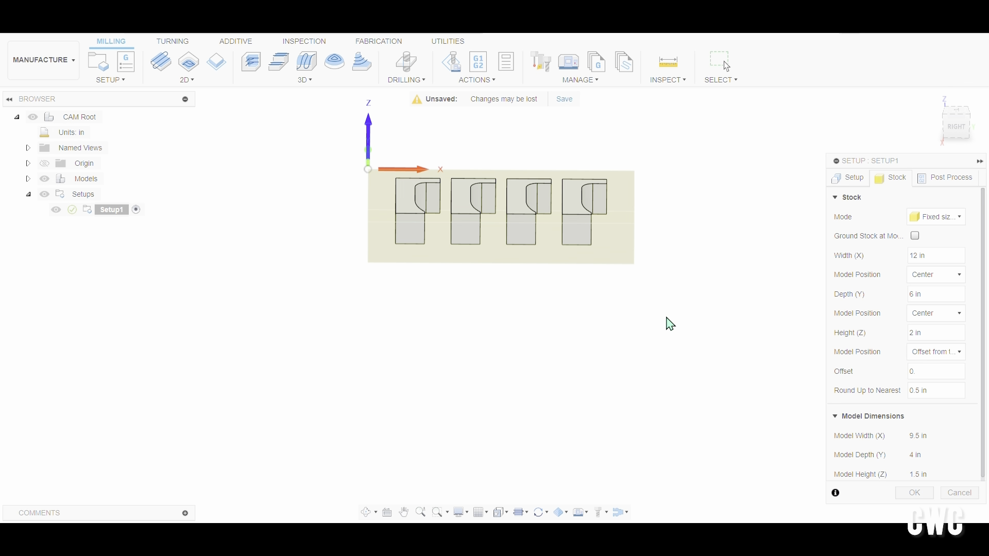
{"action": "middle_click_drag", "start_coordinate": [688, 207], "coordinate": [689, 237], "text": "shift"}
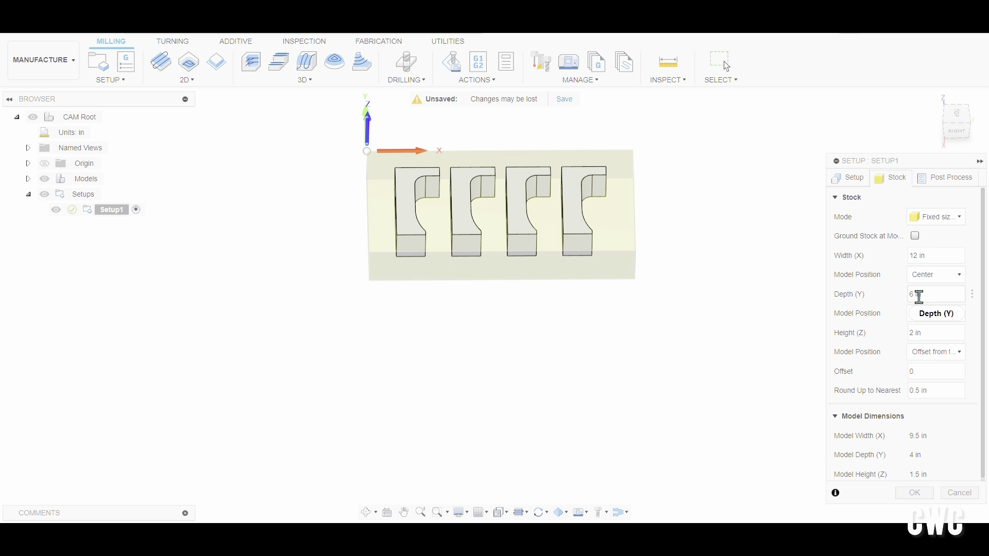
{"action": "middle_click_drag", "start_coordinate": [691, 349], "coordinate": [689, 280], "text": "shift"}
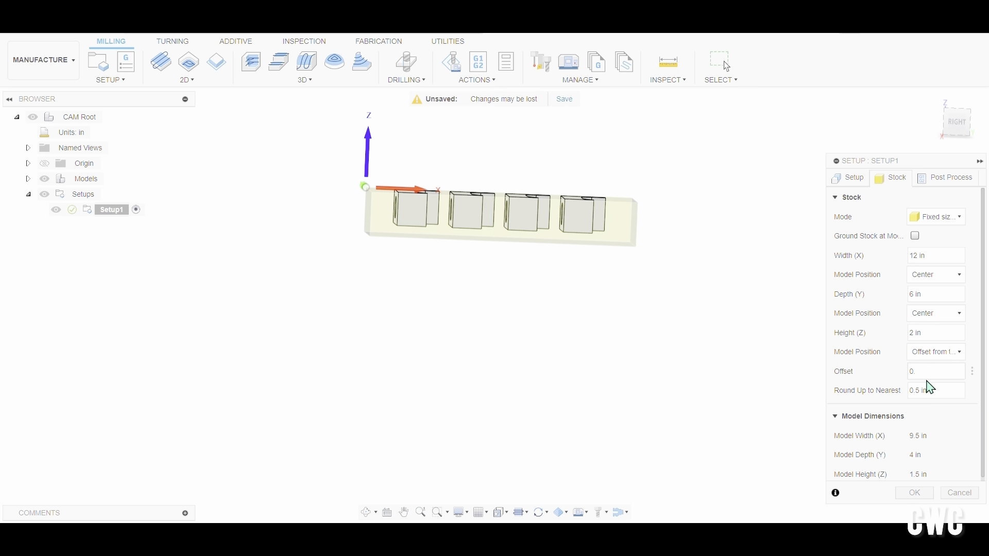
{"action": "left_click", "coordinate": [914, 493]}
Start a 2D Contour operation with a new 4-flute, 0.25 in HSS flat end mill running at 4000 rpm
{"action": "middle_click_drag", "start_coordinate": [508, 283], "coordinate": [490, 259], "text": "shift"}
{"action": "scroll", "coordinate": [439, 123], "scroll_direction": "down", "scroll_amount": 2}
{"action": "scroll", "coordinate": [433, 142], "scroll_direction": "up", "scroll_amount": 1}
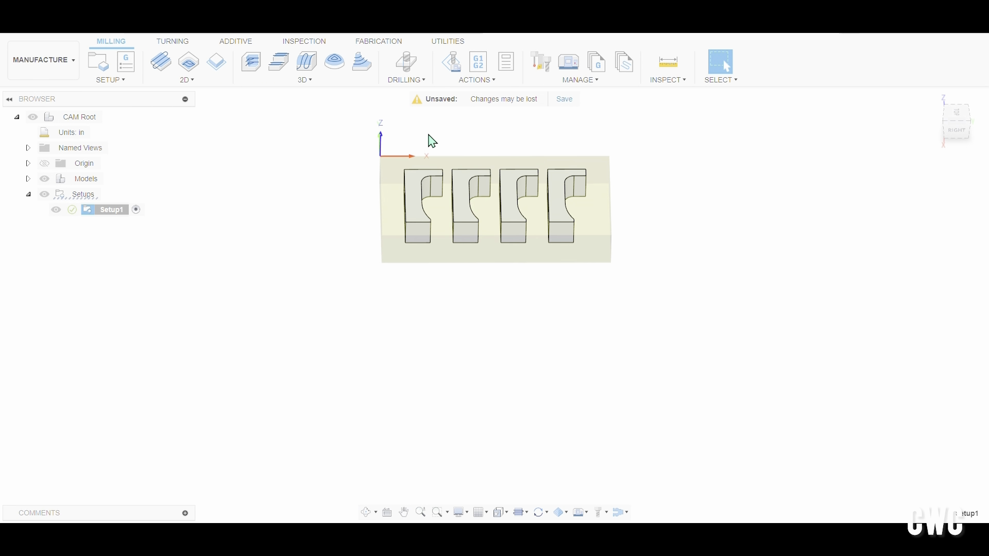
{"action": "scroll", "coordinate": [432, 141], "scroll_direction": "up", "scroll_amount": 3}
{"action": "scroll", "coordinate": [217, 278], "scroll_direction": "down", "scroll_amount": 1}
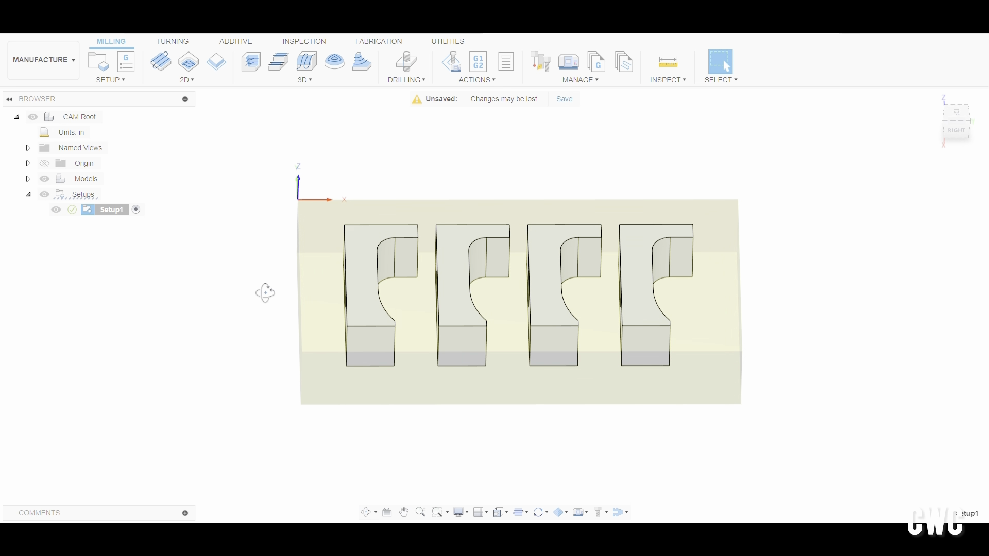
{"action": "middle_click_drag", "start_coordinate": [266, 292], "coordinate": [265, 336], "text": "shift"}
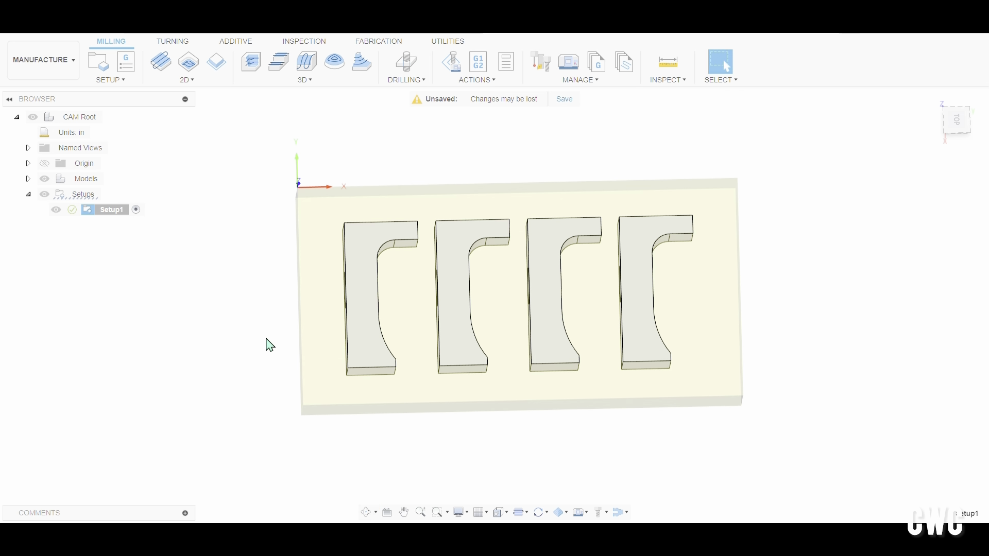
{"action": "left_click", "coordinate": [189, 81]}
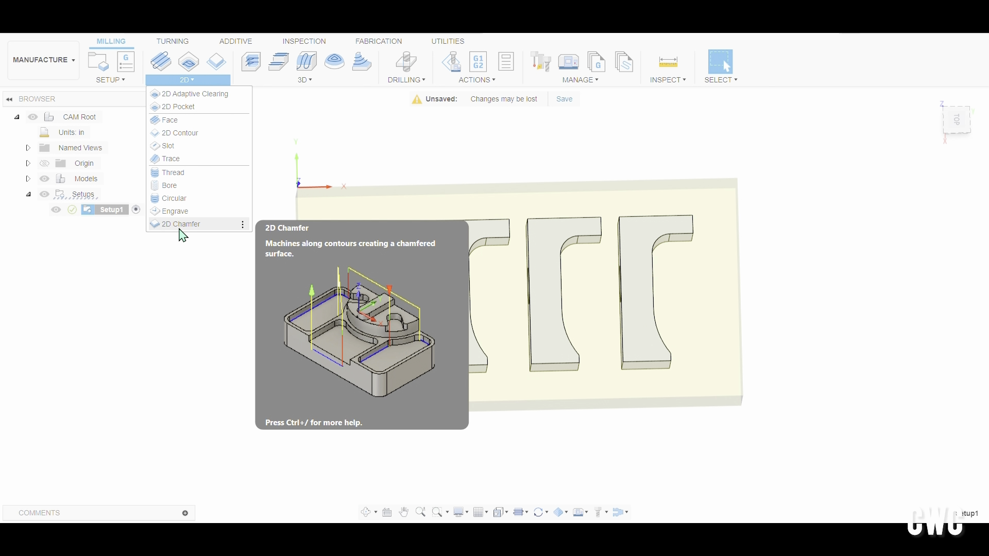
{"action": "left_click", "coordinate": [177, 135]}
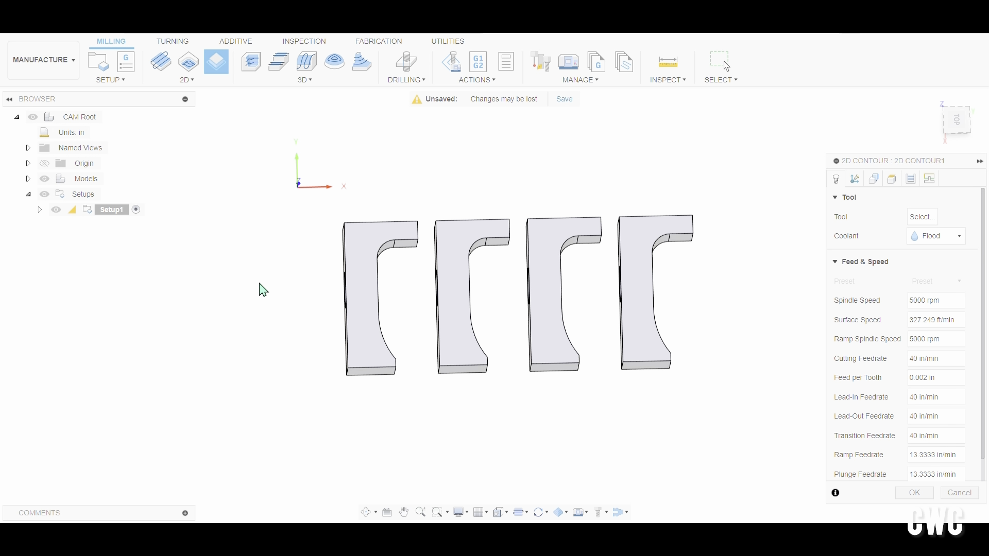
{"action": "middle_click_drag", "start_coordinate": [427, 435], "coordinate": [437, 376], "text": "shift"}
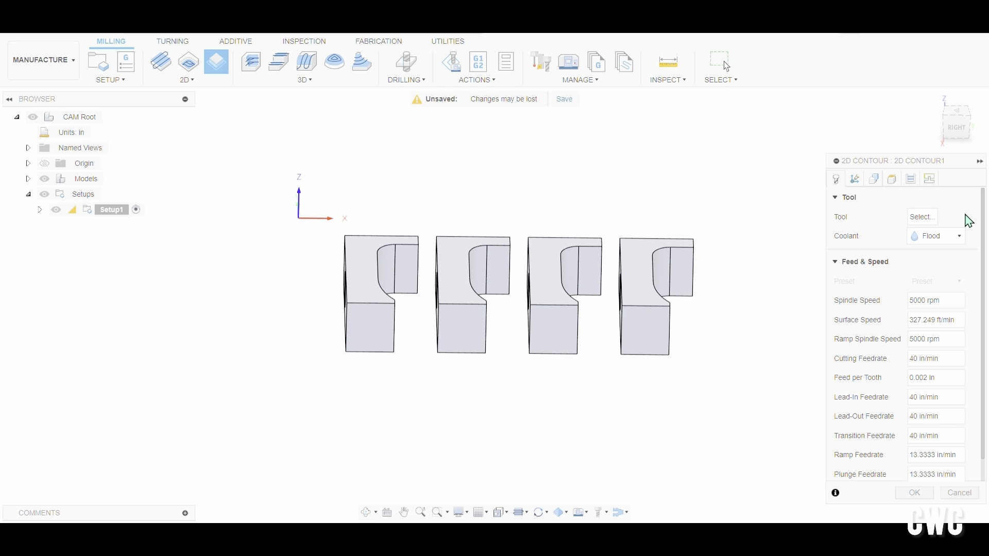
{"action": "left_click", "coordinate": [923, 218]}
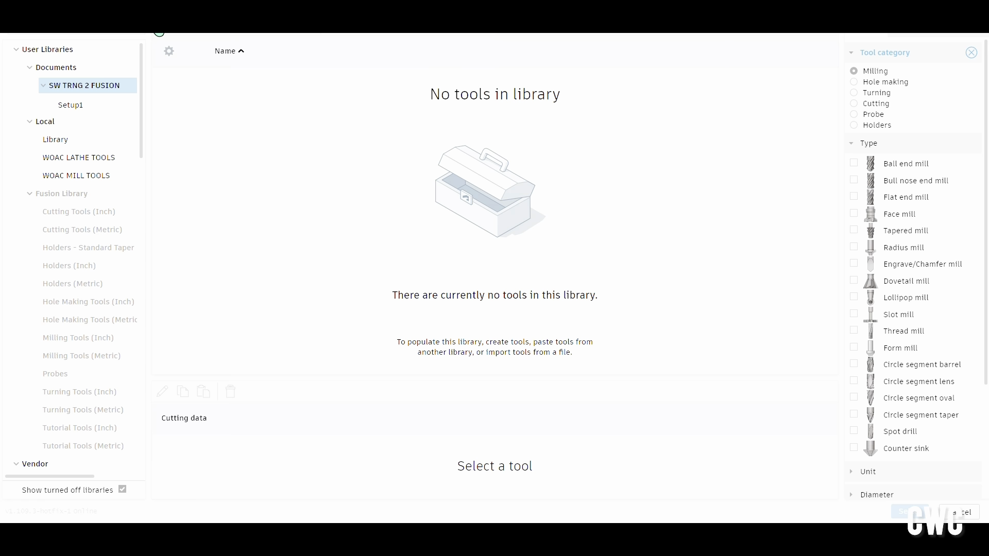
{"action": "left_click", "coordinate": [160, 31]}
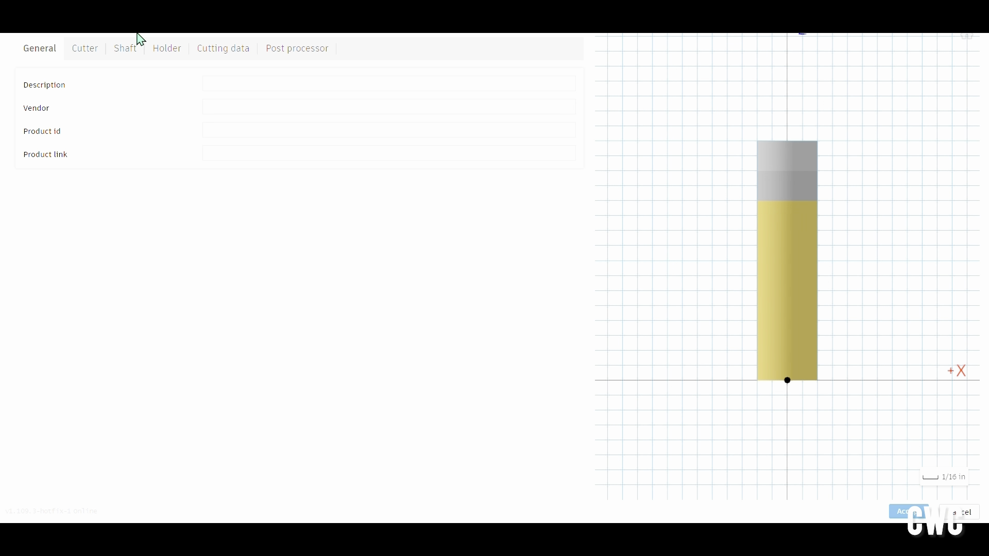
{"action": "left_click", "coordinate": [76, 49]}
{"action": "left_click", "coordinate": [203, 152]}
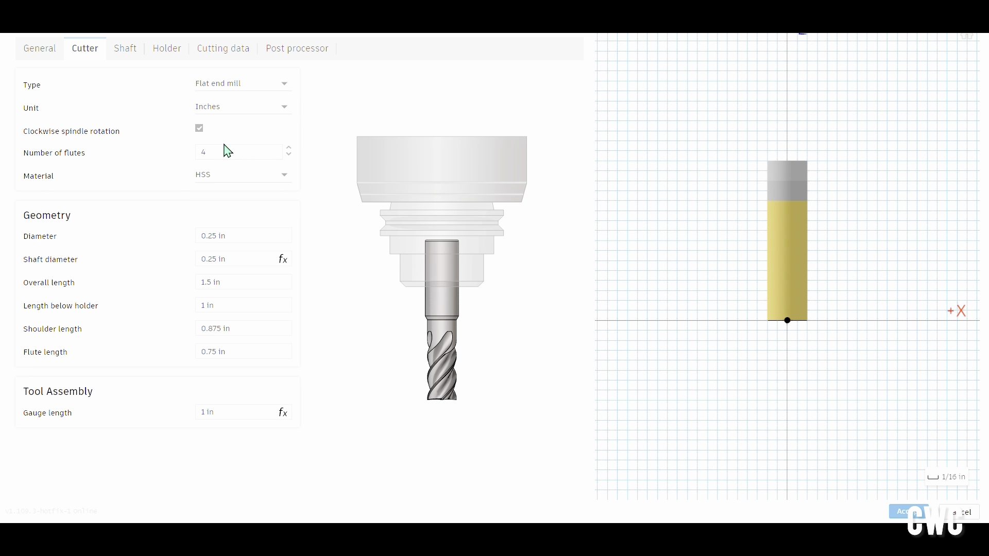
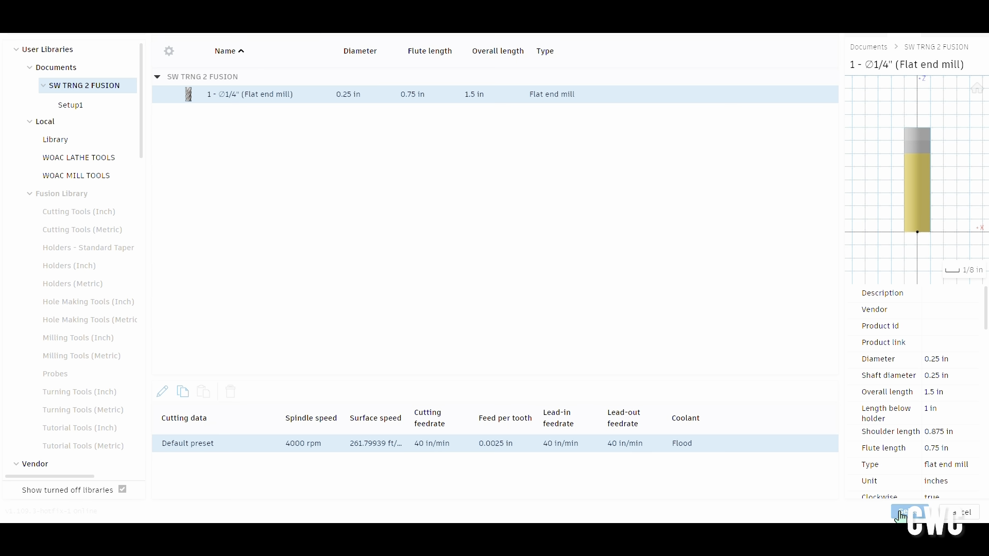
{"action": "left_click", "coordinate": [901, 513]}
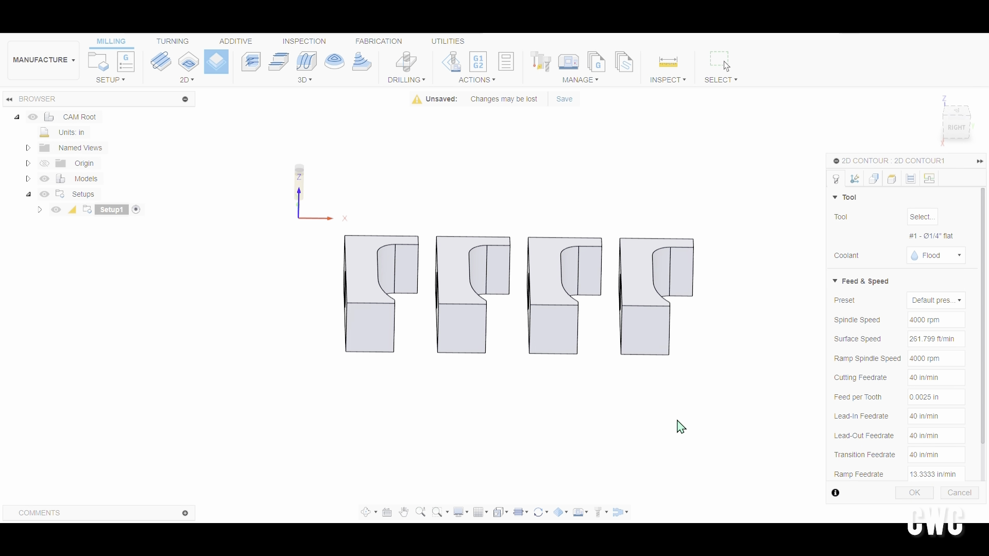
Define the contour geometry by selecting the closed bottom-edge chain of each of the four blocks
{"action": "left_click", "coordinate": [874, 181]}
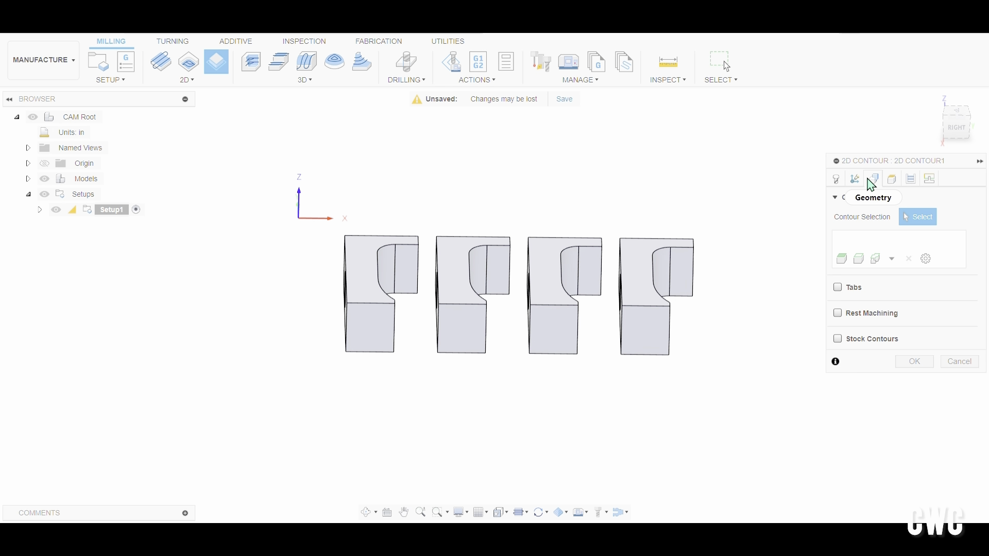
{"action": "middle_click_drag", "start_coordinate": [703, 397], "coordinate": [703, 413], "text": "shift"}
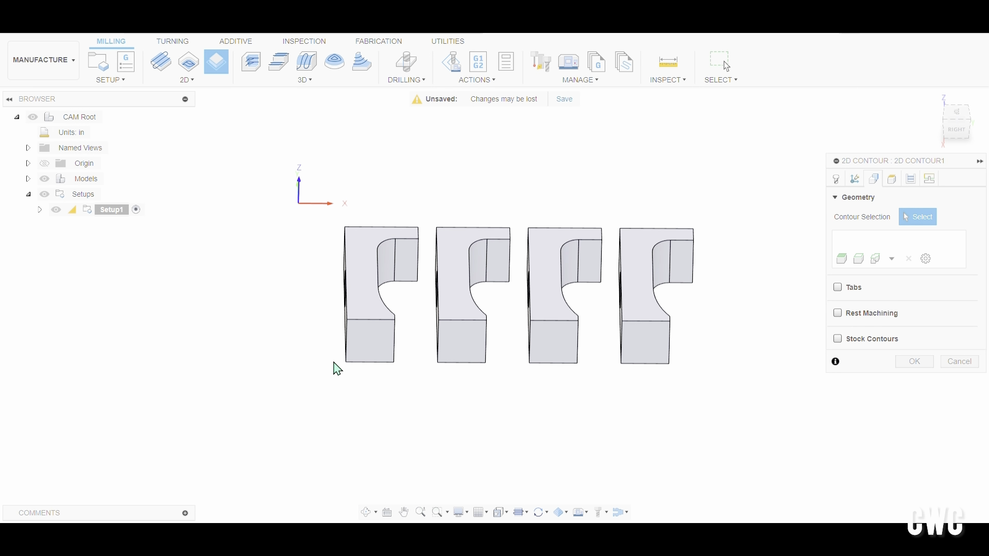
{"action": "left_click", "coordinate": [373, 367]}
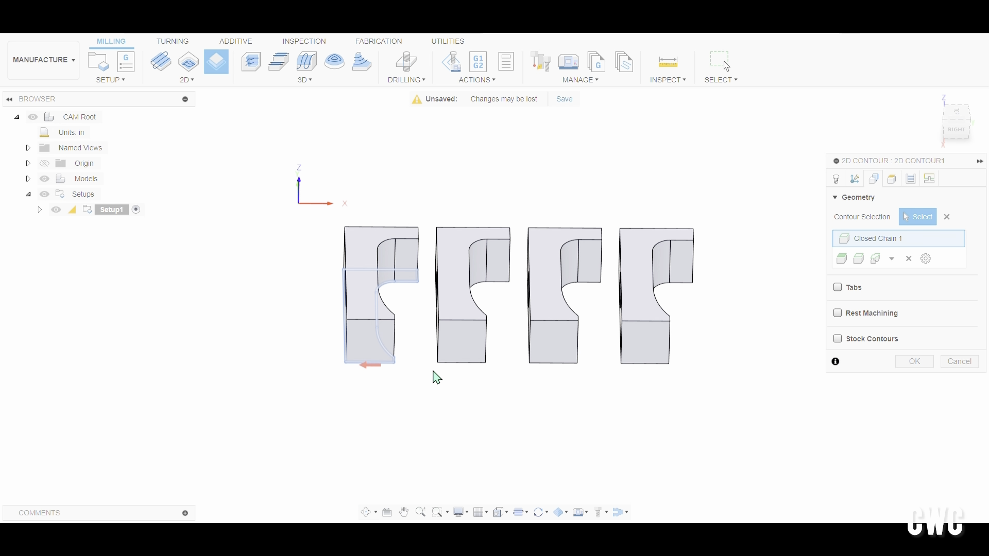
{"action": "left_click", "coordinate": [461, 365]}
{"action": "left_click", "coordinate": [565, 370]}
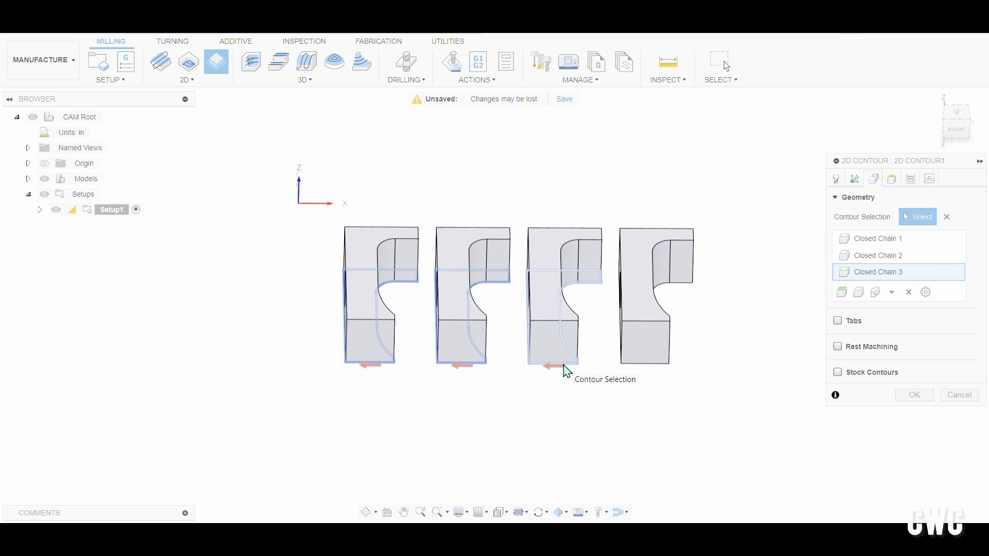
{"action": "left_click", "coordinate": [649, 369]}
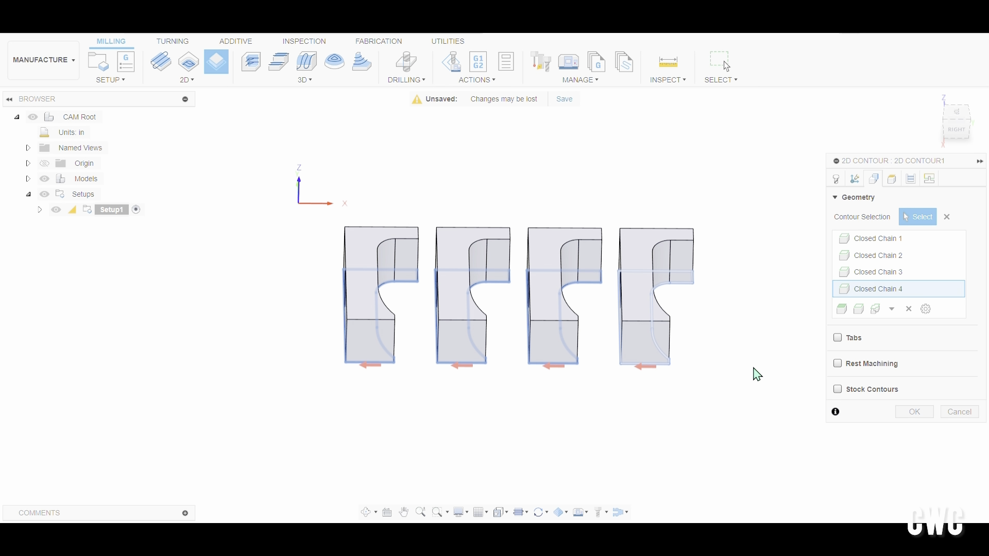
Enable rectangular tabs on the contours and set the tab width to 0.15 in
{"action": "left_click", "coordinate": [838, 338]}
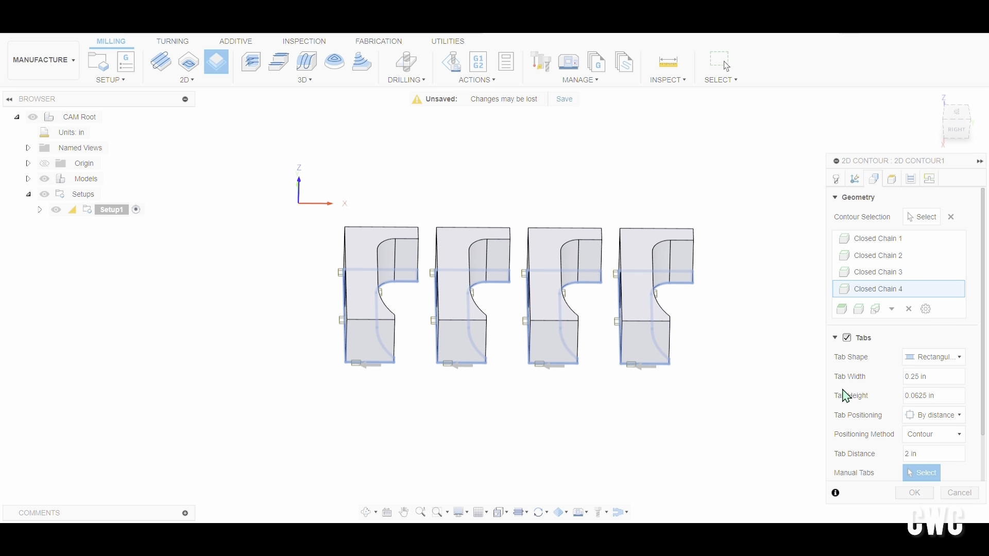
{"action": "left_click_drag", "start_coordinate": [936, 379], "coordinate": [883, 380]}
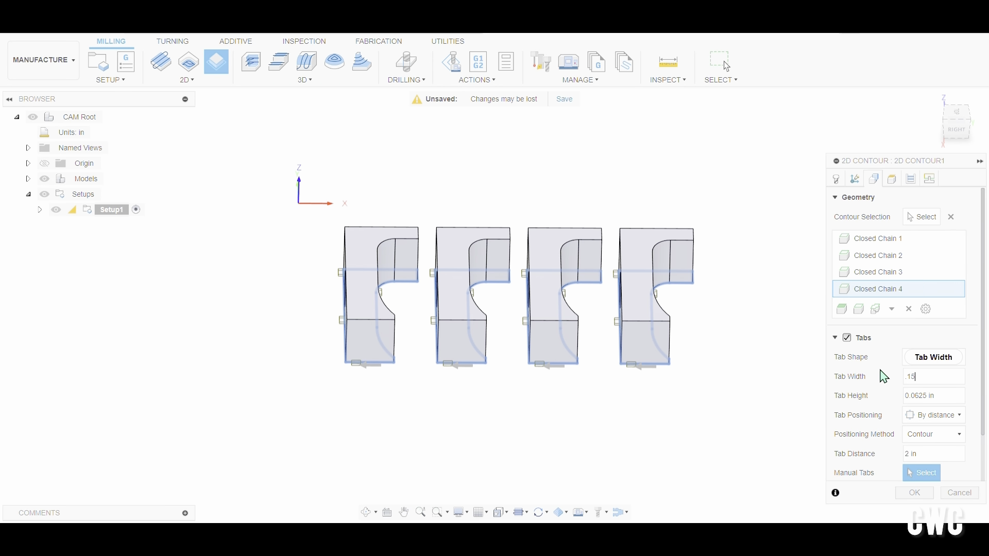
{"action": "middle_click_drag", "start_coordinate": [634, 466], "coordinate": [632, 518], "text": "shift"}
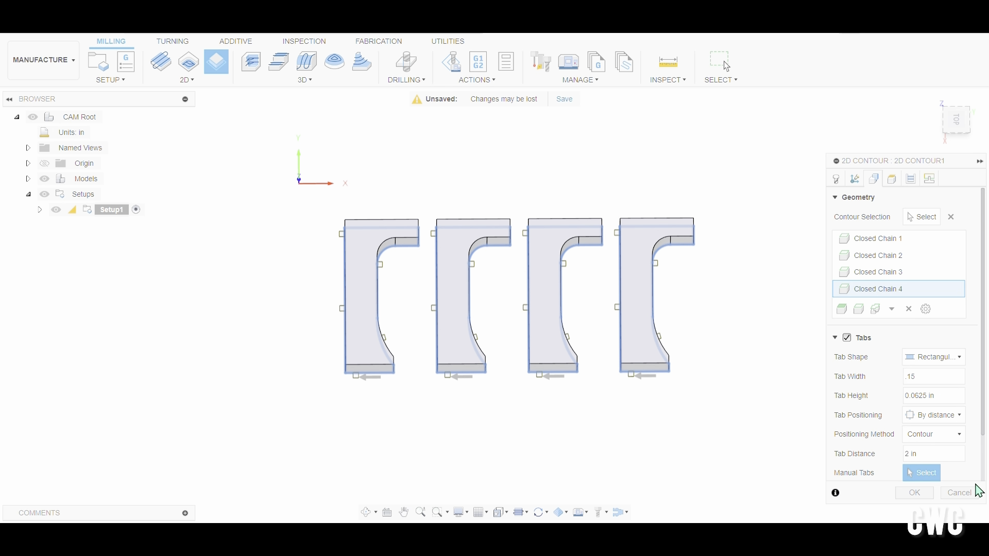
Review the 2D Contour's height planes from the side of the blocks, and look through its passes settings
{"action": "left_click", "coordinate": [892, 180]}
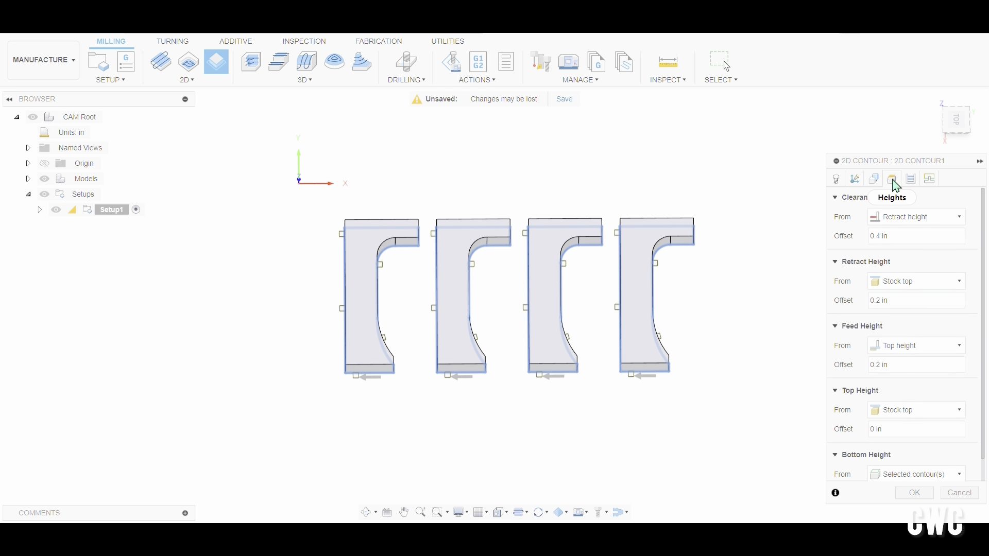
{"action": "left_click_drag", "start_coordinate": [691, 491], "coordinate": [689, 401]}
{"action": "middle_click_drag", "start_coordinate": [689, 400], "coordinate": [688, 402], "text": "shift"}
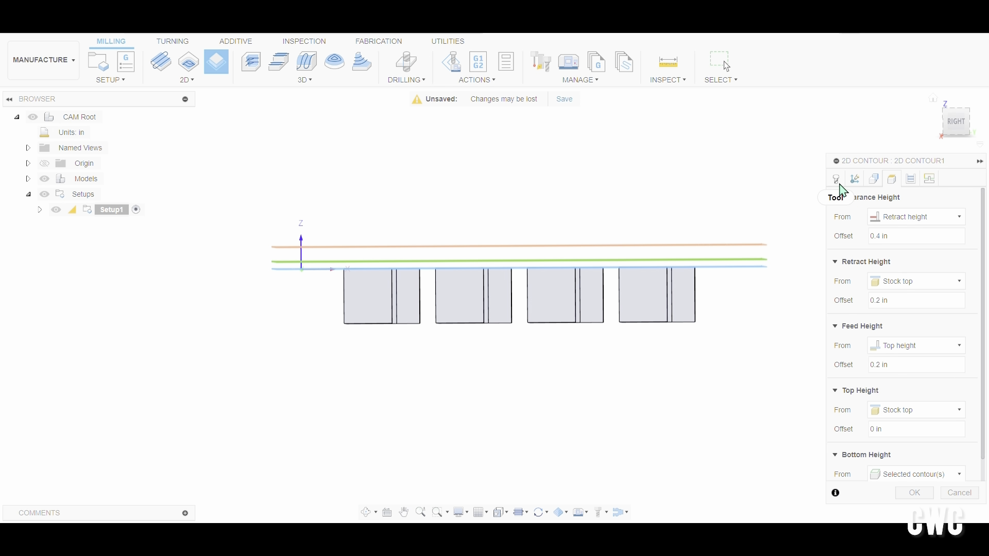
{"action": "left_click", "coordinate": [911, 180]}
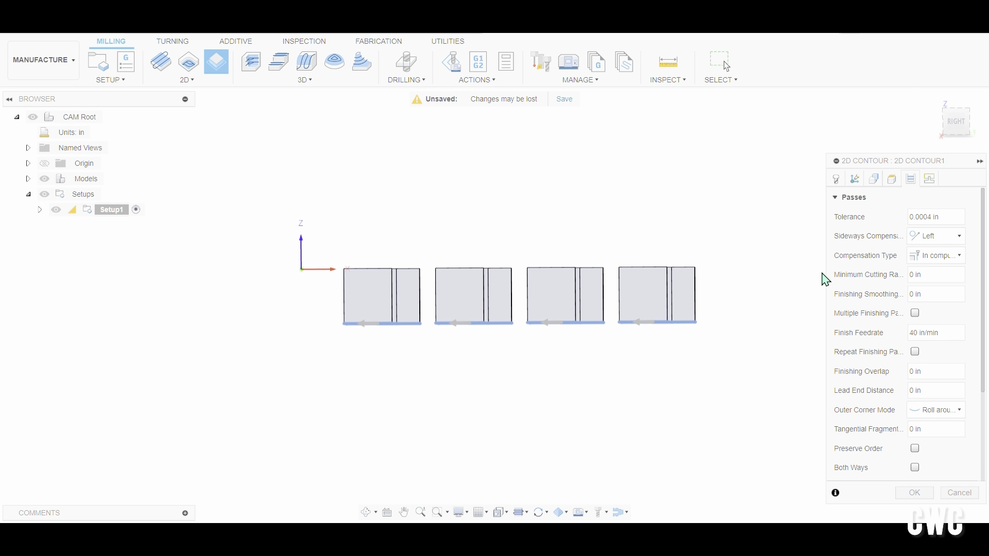
{"action": "scroll", "coordinate": [812, 373], "scroll_direction": "up", "scroll_amount": 2}
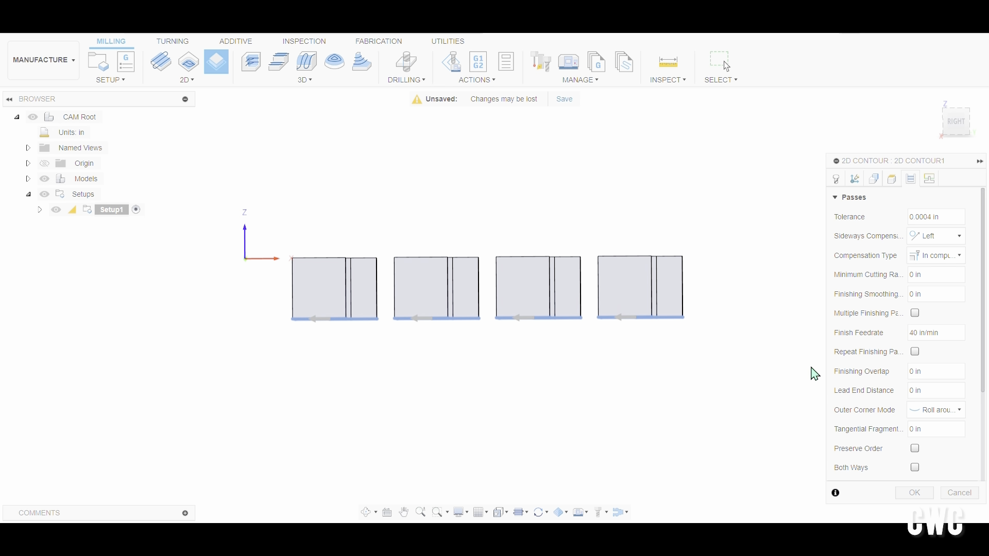
{"action": "scroll", "coordinate": [857, 375], "scroll_direction": "down", "scroll_amount": 3}
{"action": "scroll", "coordinate": [857, 375], "scroll_direction": "up", "scroll_amount": 3}
{"action": "scroll", "coordinate": [578, 311], "scroll_direction": "up", "scroll_amount": 1}
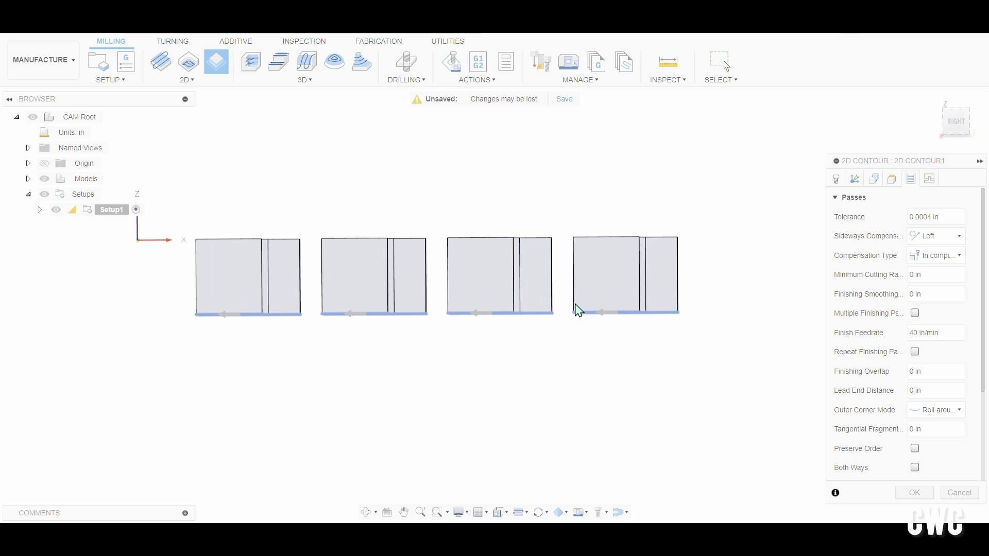
{"action": "scroll", "coordinate": [922, 327], "scroll_direction": "down", "scroll_amount": 3}
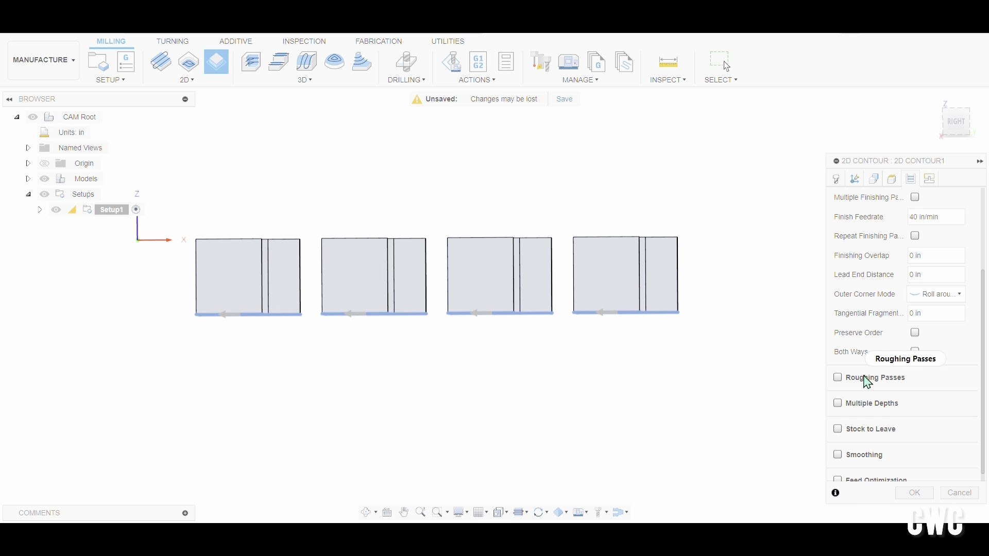
{"action": "mouse_move", "coordinate": [865, 376]}
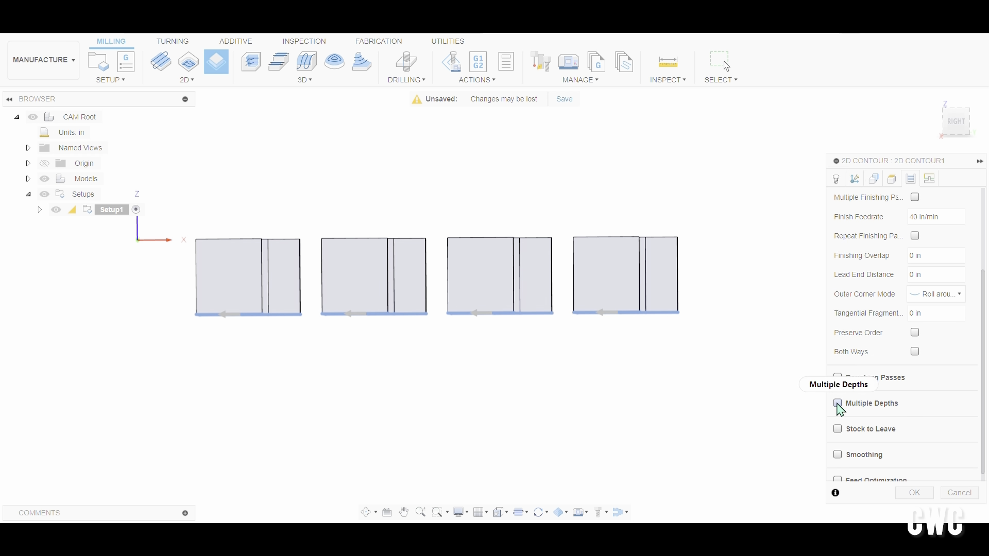
{"action": "left_click", "coordinate": [838, 378]}
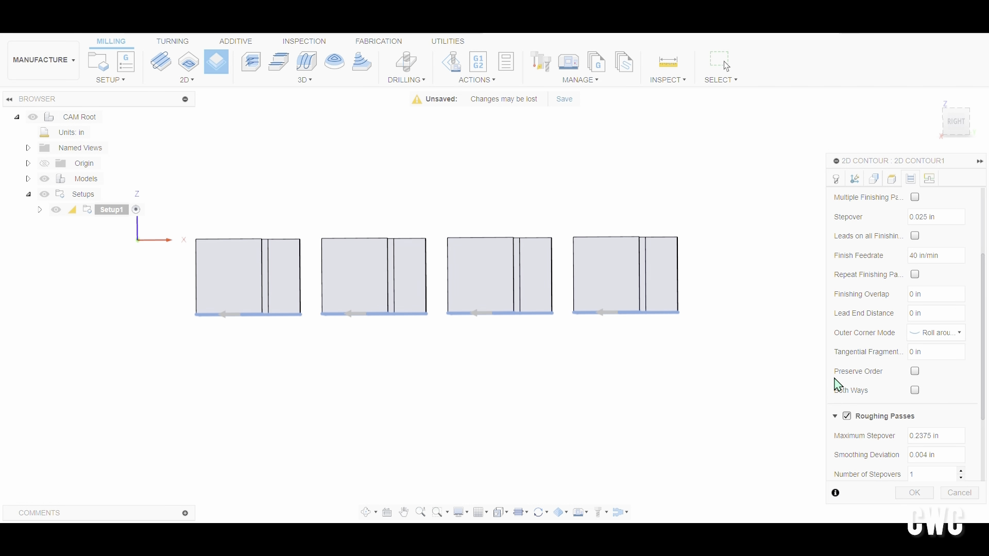
{"action": "scroll", "coordinate": [964, 415], "scroll_direction": "up", "scroll_amount": 3}
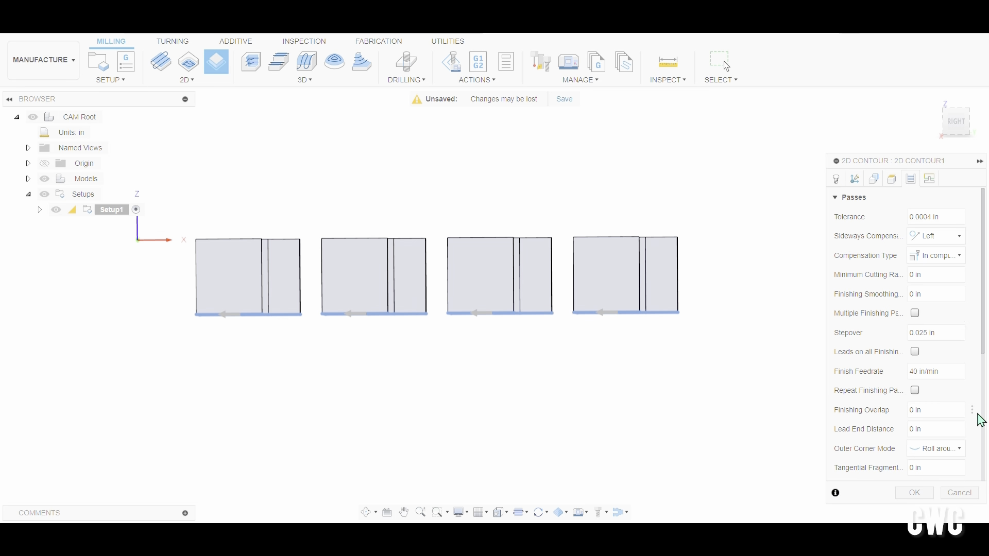
{"action": "scroll", "coordinate": [954, 407], "scroll_direction": "down", "scroll_amount": 5}
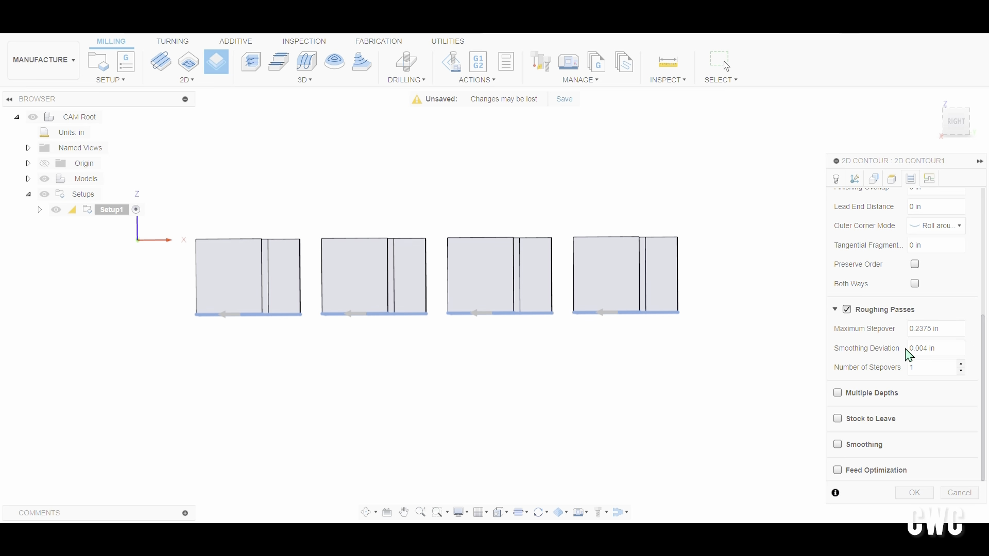
{"action": "mouse_move", "coordinate": [940, 325]}
{"action": "left_click", "coordinate": [840, 311]}
Enable multiple depths for the 2D Contour and set the maximum roughing stepdown to 0.15 in
{"action": "left_click", "coordinate": [843, 395]}
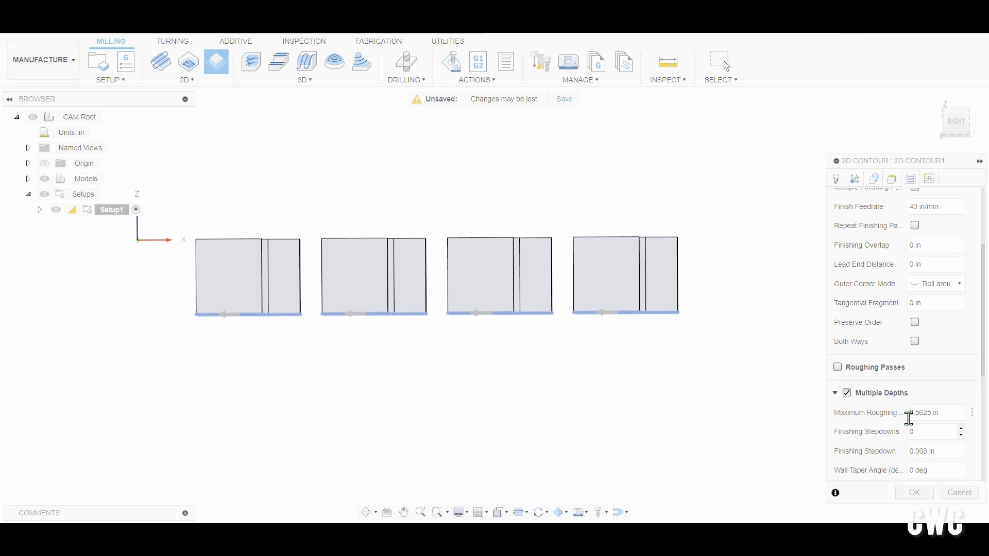
{"action": "scroll", "coordinate": [942, 400], "scroll_direction": "down", "scroll_amount": 3}
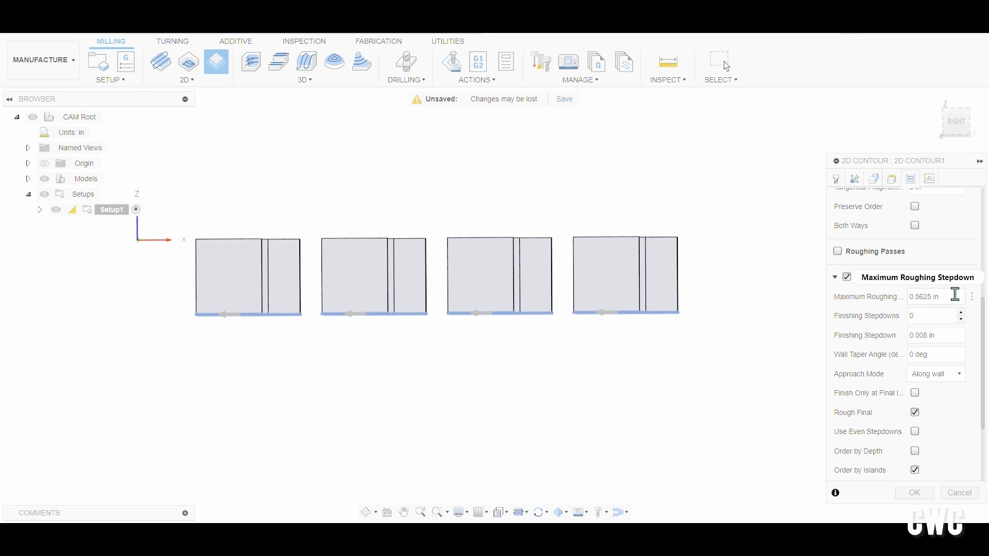
{"action": "mouse_move", "coordinate": [955, 294]}
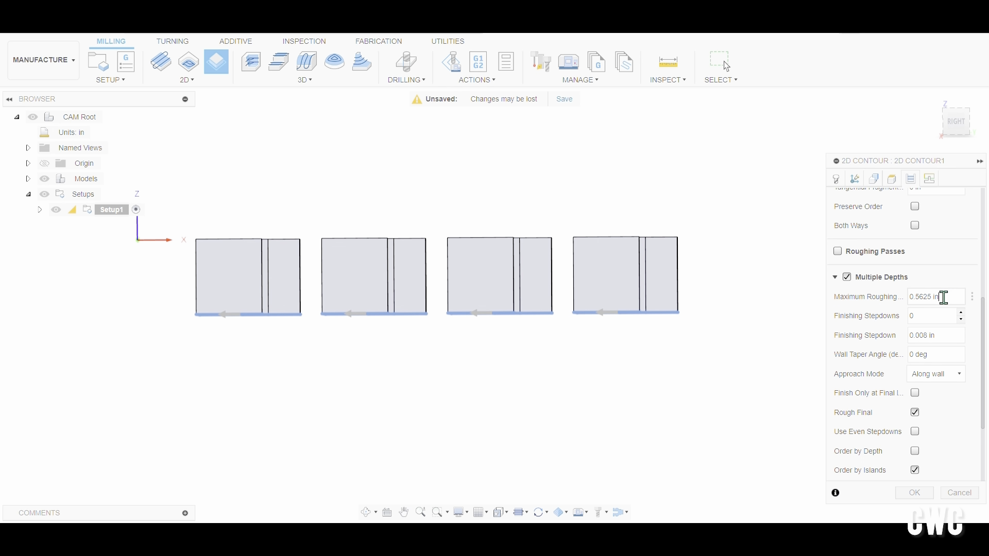
{"action": "left_click_drag", "start_coordinate": [944, 297], "coordinate": [863, 305]}
{"action": "key", "text": "BackSpace"}
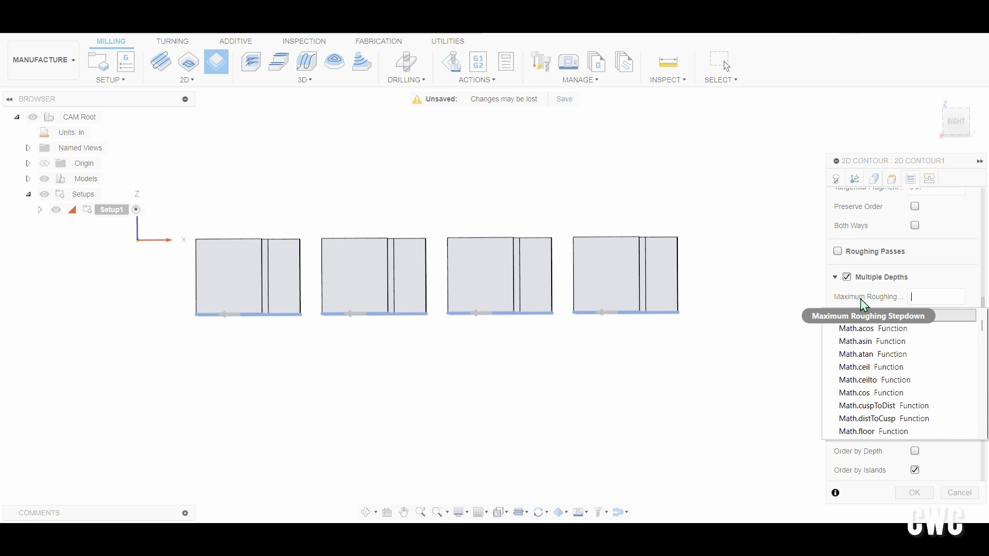
{"action": "type", "text": ".25"}
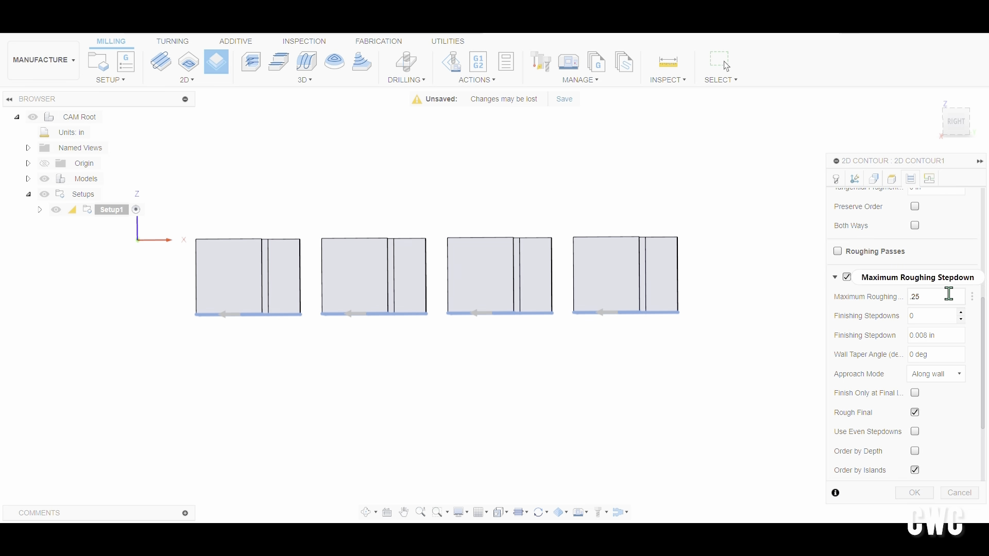
{"action": "mouse_move", "coordinate": [948, 293]}
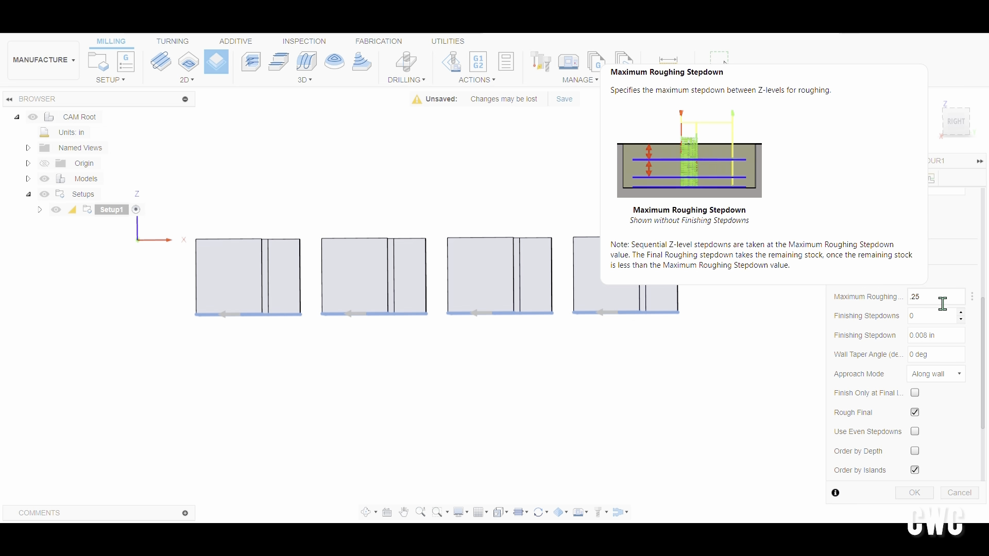
{"action": "scroll", "coordinate": [952, 450], "scroll_direction": "down", "scroll_amount": 3}
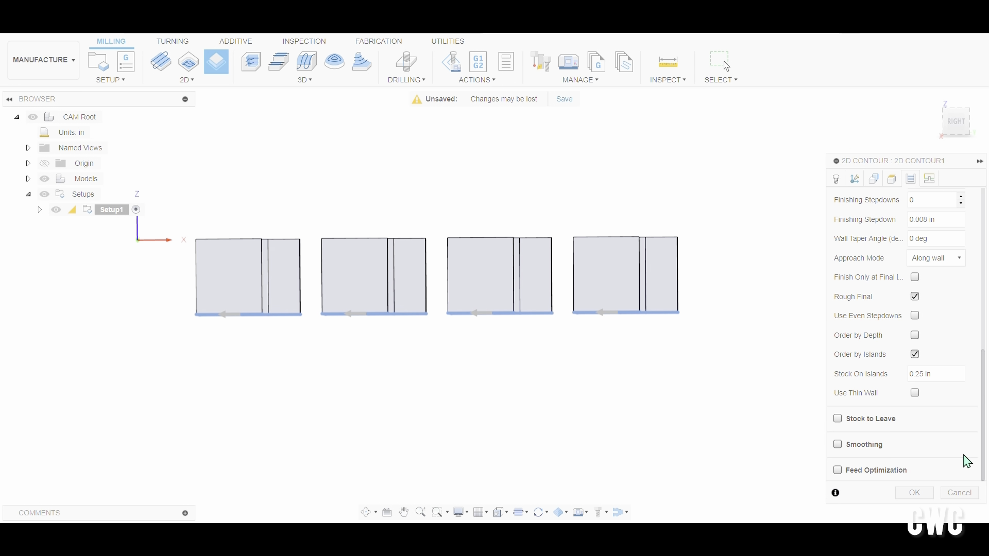
{"action": "scroll", "coordinate": [962, 466], "scroll_direction": "up", "scroll_amount": 3}
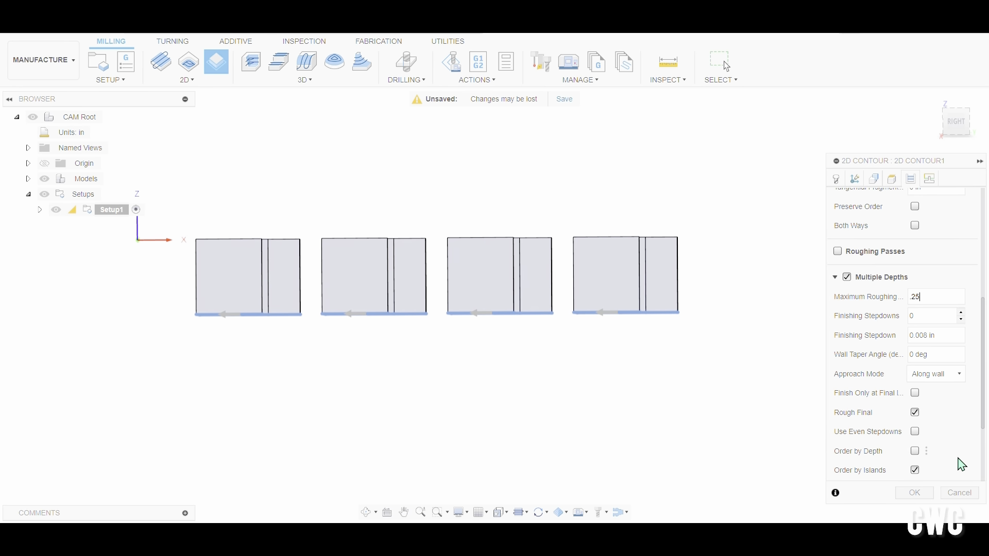
{"action": "type", "text": ".1"}
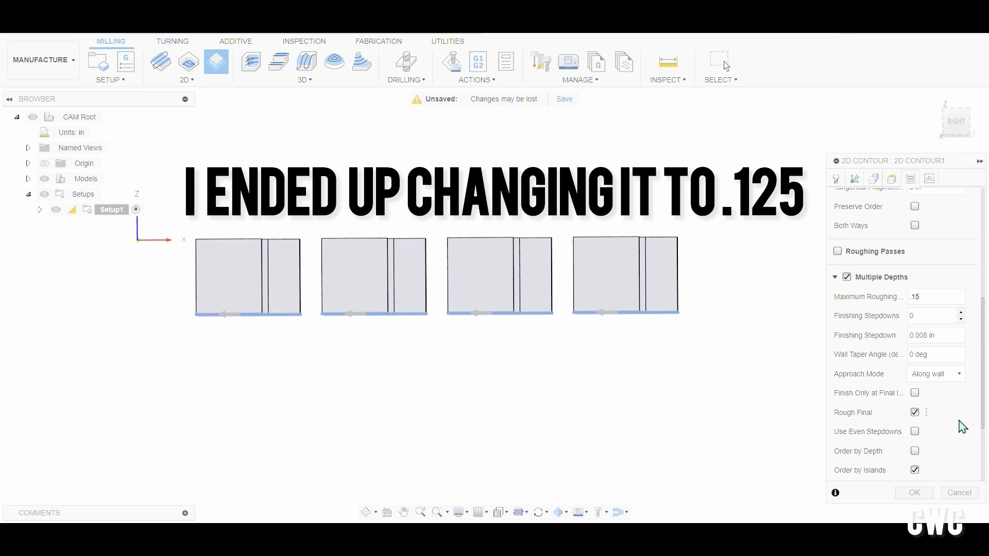
{"action": "scroll", "coordinate": [968, 436], "scroll_direction": "down", "scroll_amount": 3}
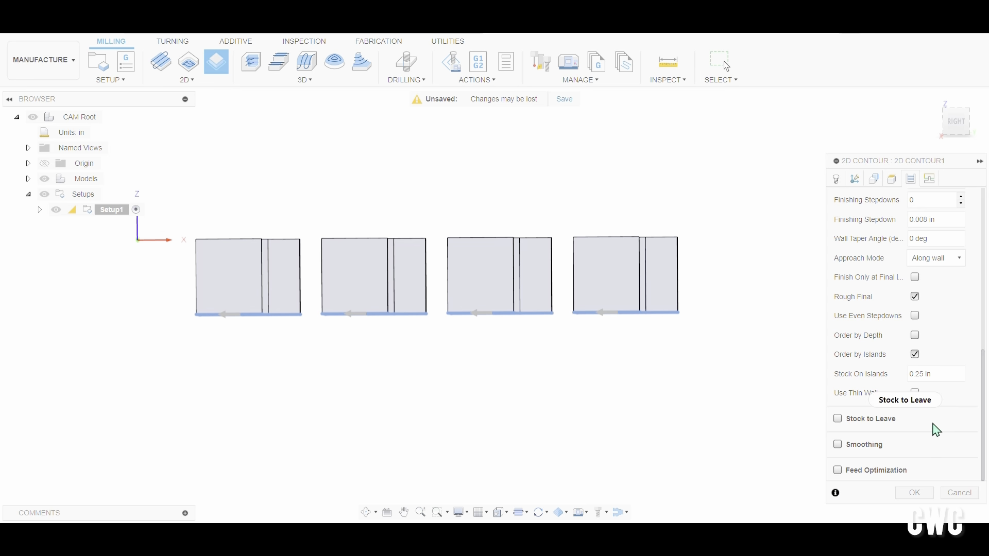
{"action": "scroll", "coordinate": [914, 466], "scroll_direction": "up", "scroll_amount": 6}
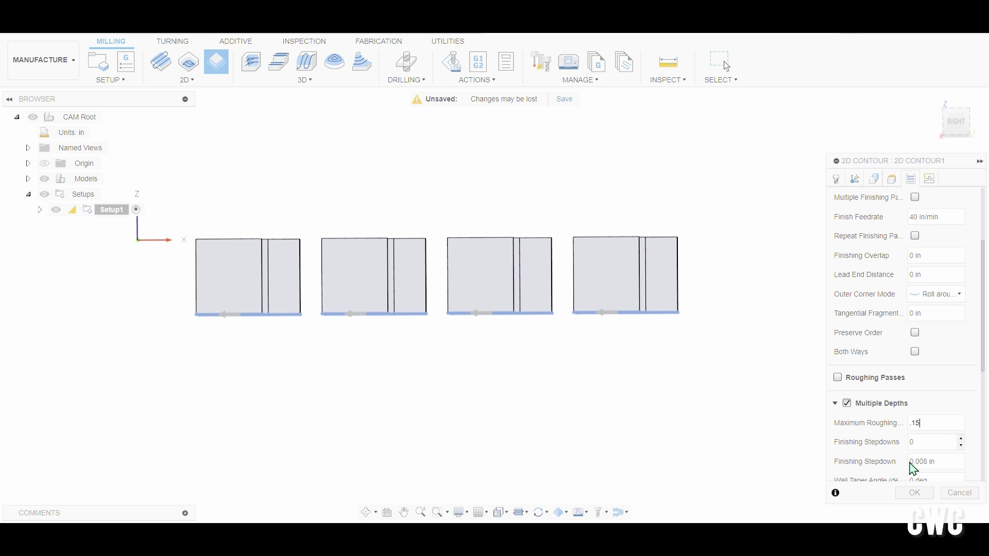
Turn off both the lead-in entry and the lead-out exit for the 2D Contour
{"action": "left_click", "coordinate": [929, 179]}
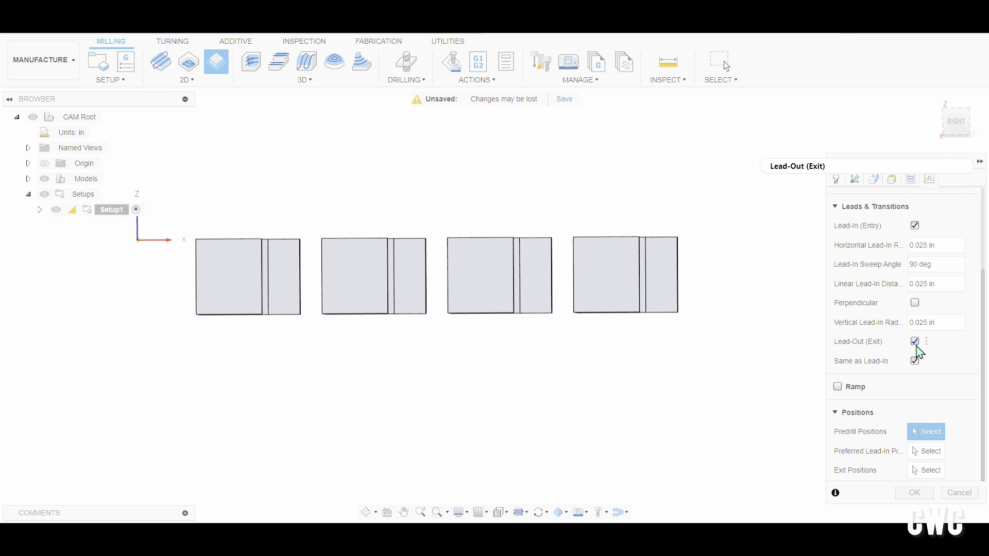
{"action": "left_click", "coordinate": [920, 227]}
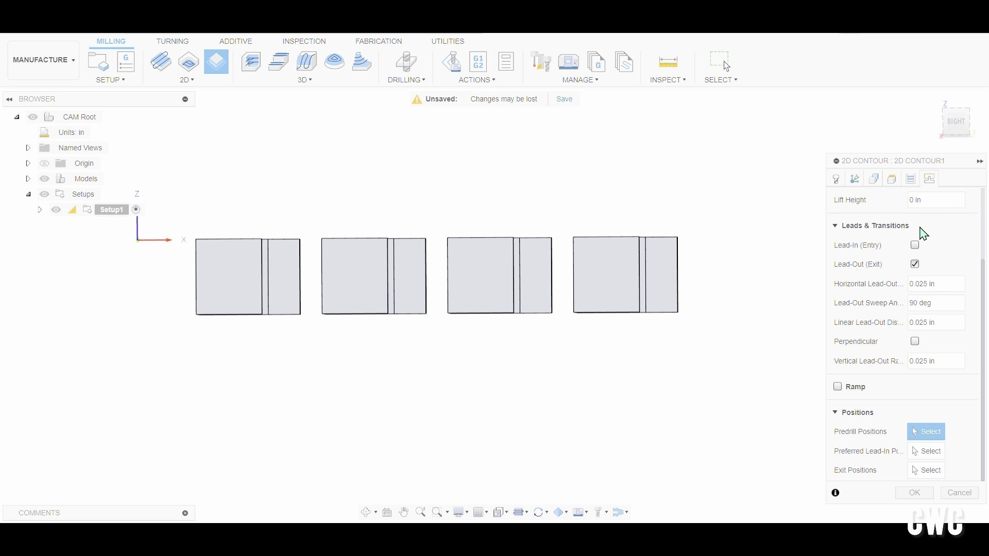
{"action": "left_click", "coordinate": [916, 265]}
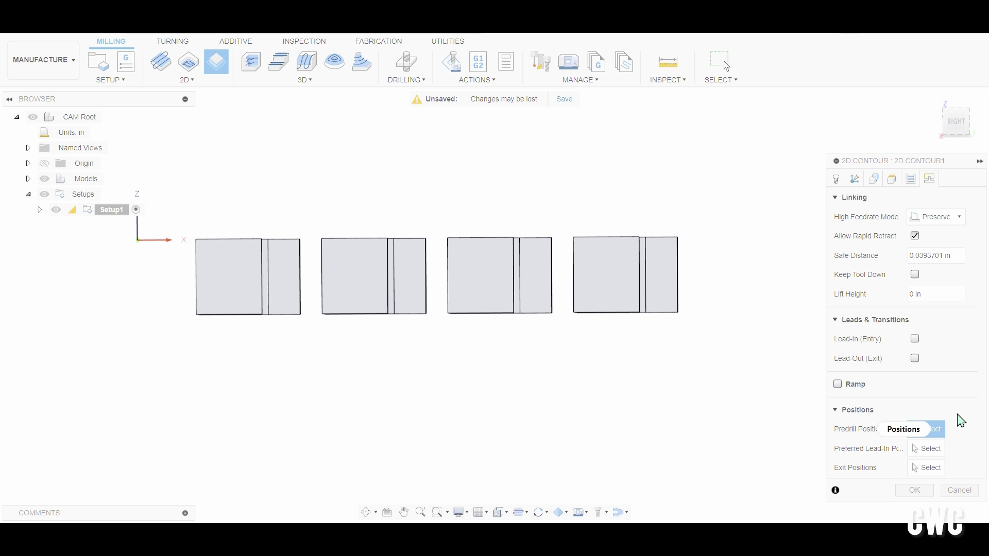
Enable ramping with the 2 deg ramp angle and accept the 2D Contour operation to generate its toolpath
{"action": "left_click", "coordinate": [838, 385]}
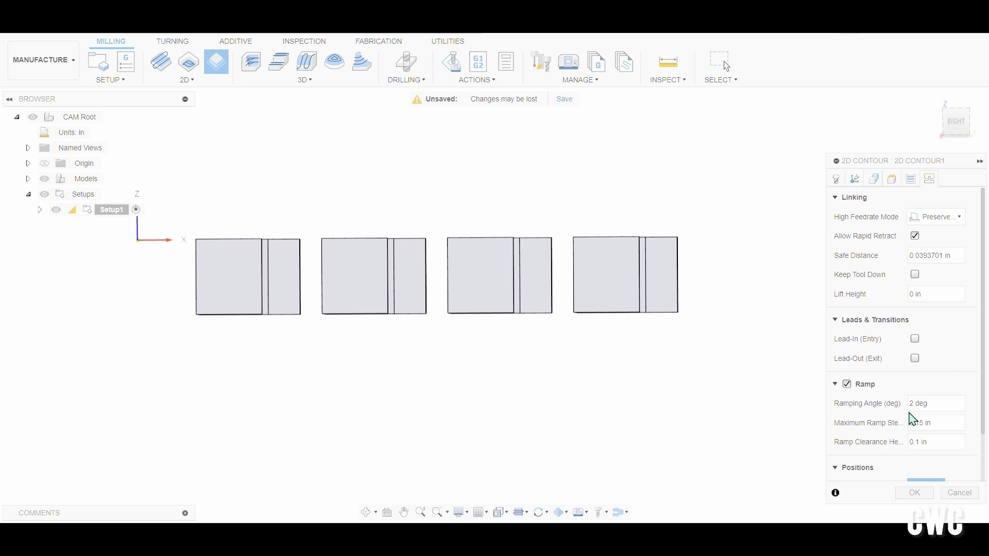
{"action": "scroll", "coordinate": [970, 356], "scroll_direction": "down", "scroll_amount": 2}
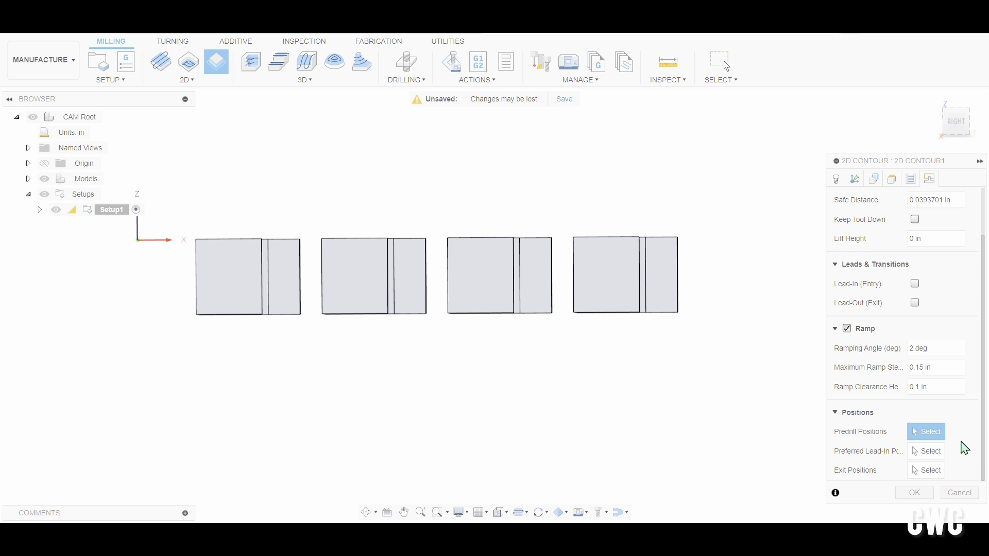
{"action": "scroll", "coordinate": [963, 446], "scroll_direction": "up", "scroll_amount": 2}
{"action": "left_click", "coordinate": [919, 495]}
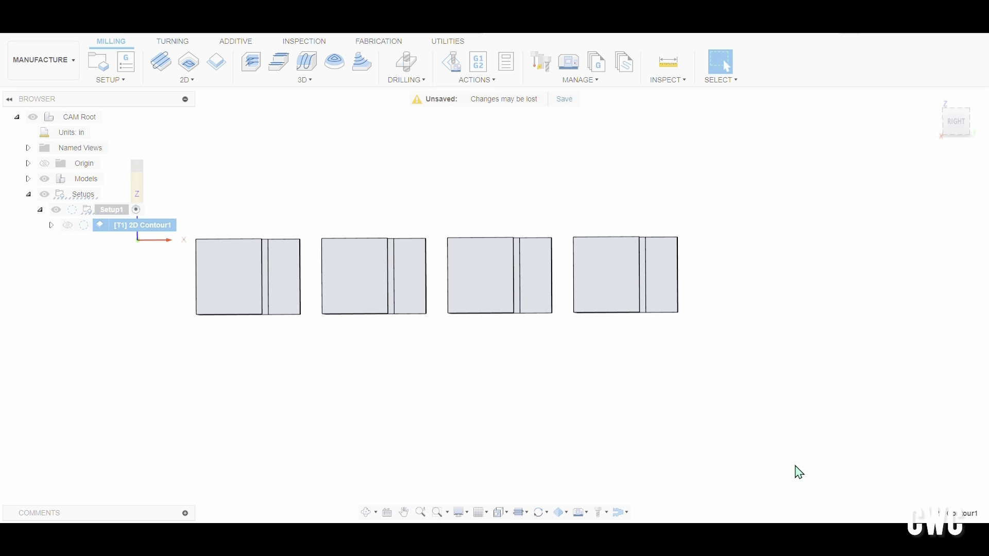
Simulate the 2D Contour operation and play back the cutting of the four blocks from an angled view
{"action": "scroll", "coordinate": [559, 416], "scroll_direction": "down", "scroll_amount": 3}
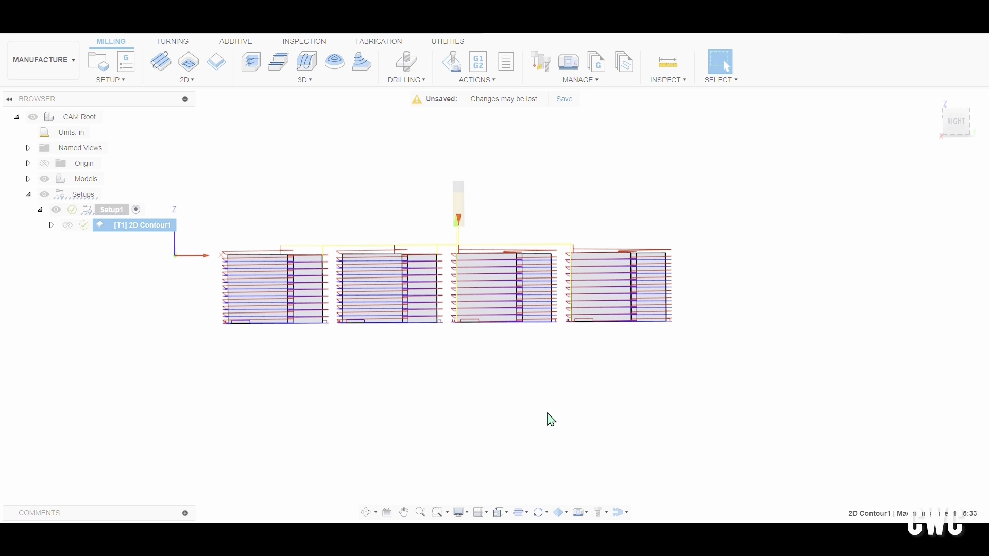
{"action": "middle_click_drag", "start_coordinate": [536, 399], "coordinate": [536, 448], "text": "shift"}
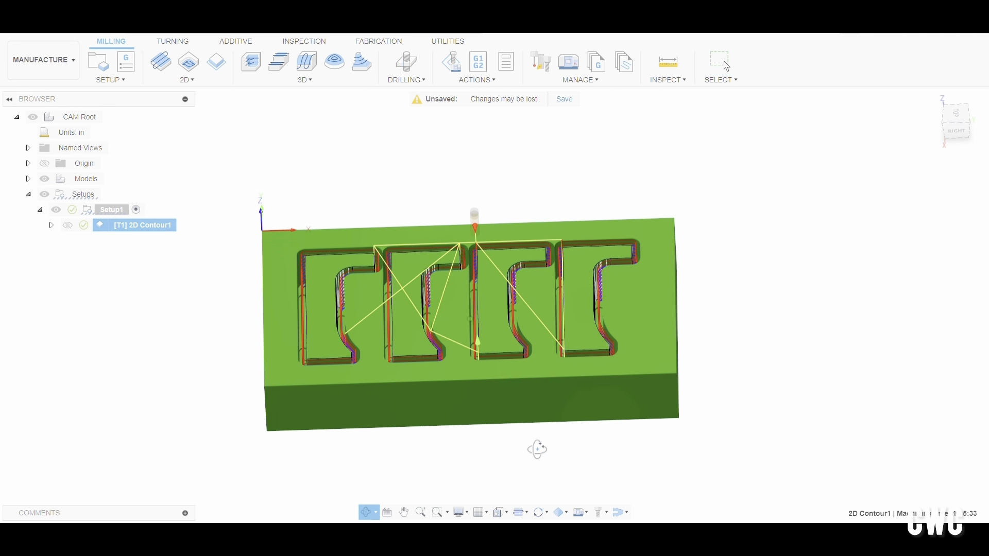
{"action": "key", "text": "Escape"}
{"action": "left_click", "coordinate": [113, 81]}
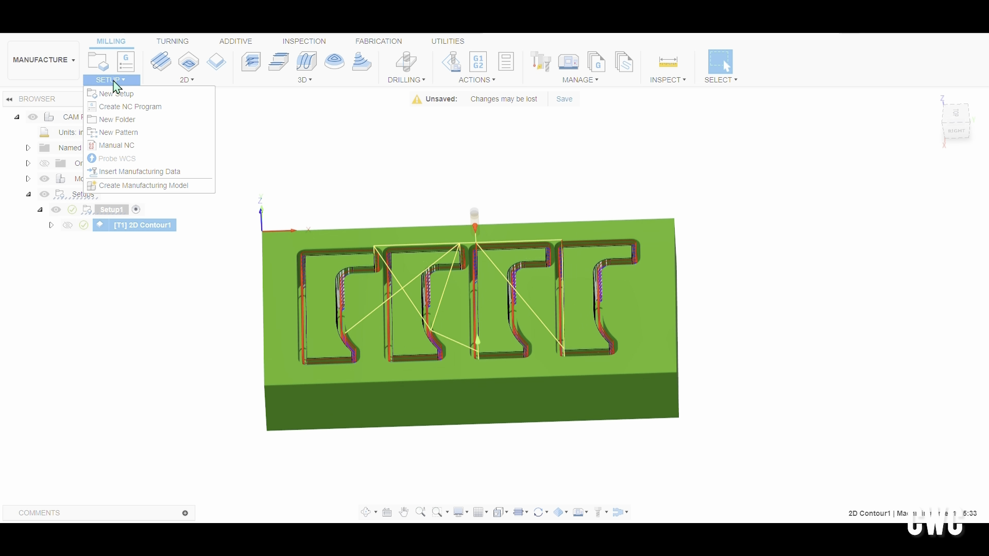
{"action": "left_click", "coordinate": [155, 367]}
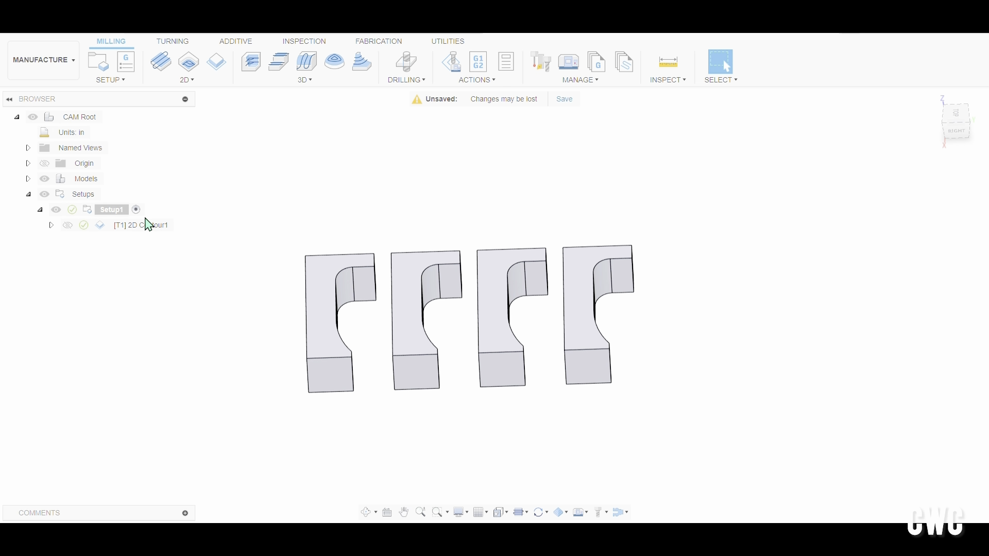
{"action": "right_click", "coordinate": [143, 230]}
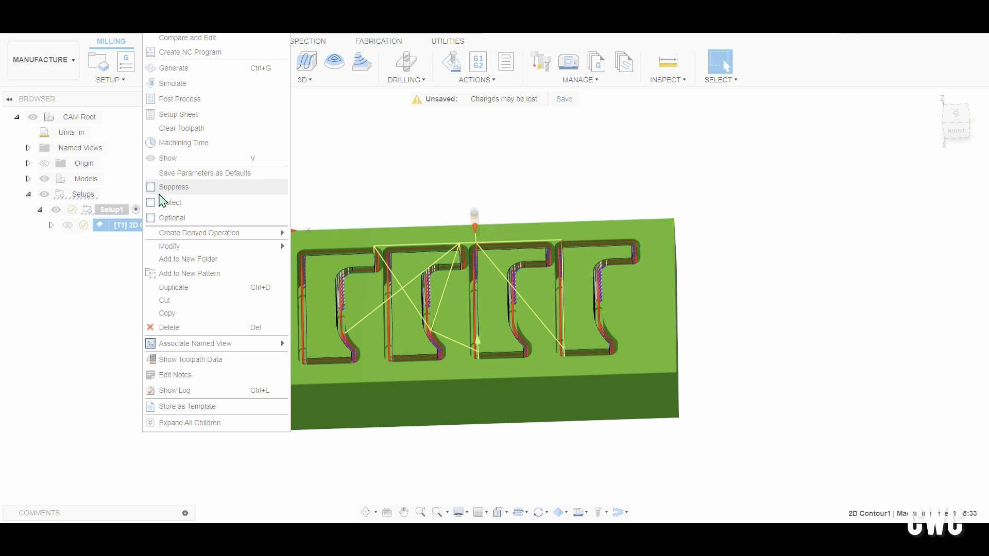
{"action": "left_click", "coordinate": [173, 84]}
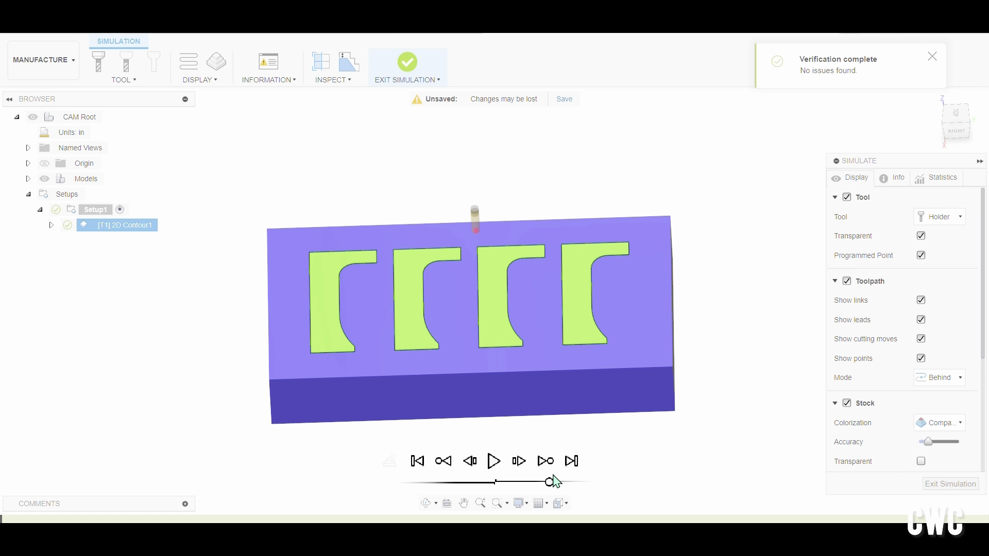
{"action": "left_click", "coordinate": [495, 462]}
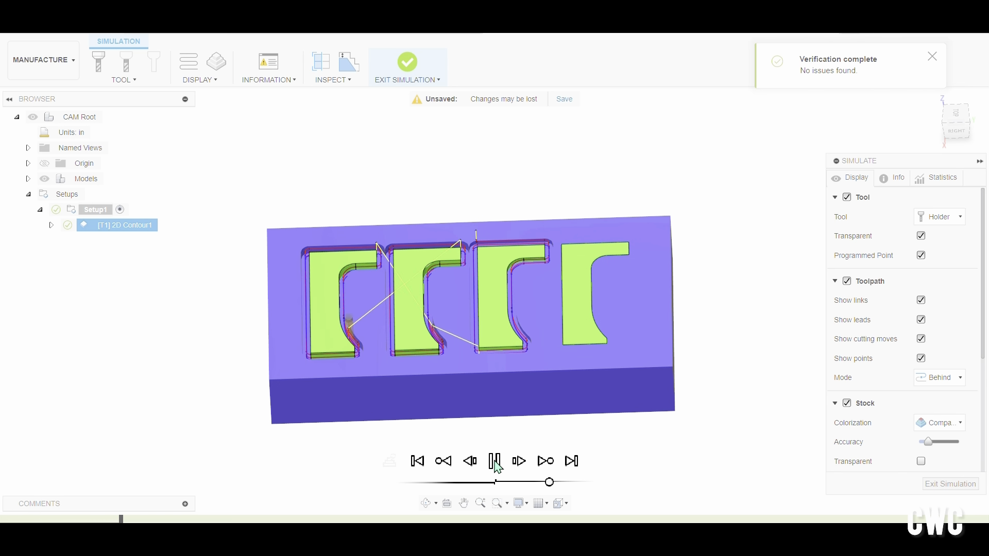
{"action": "scroll", "coordinate": [486, 309], "scroll_direction": "down", "scroll_amount": 2}
{"action": "scroll", "coordinate": [482, 304], "scroll_direction": "up", "scroll_amount": 5}
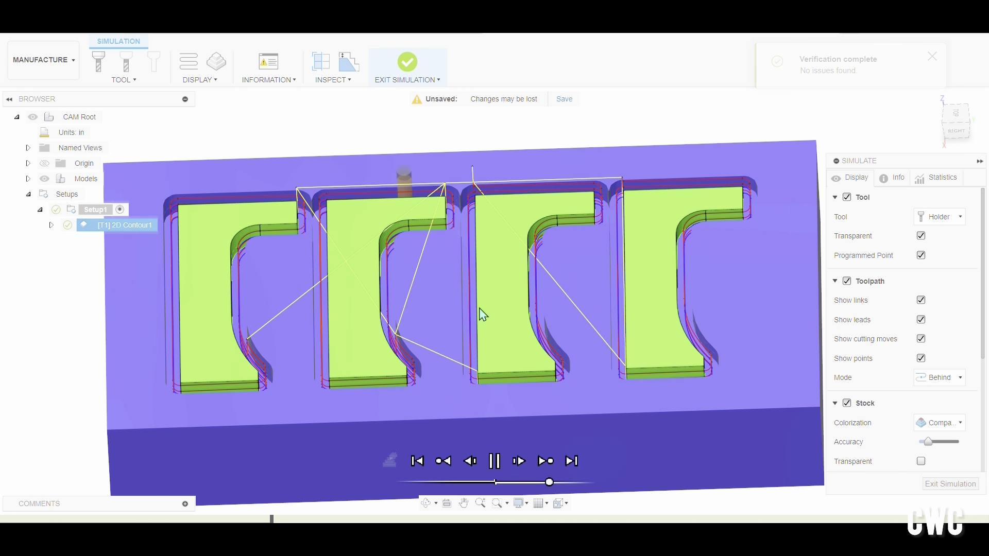
Pause the toolpath simulation, review its machining time statistics, and exit the simulation
{"action": "scroll", "coordinate": [482, 315], "scroll_direction": "up", "scroll_amount": 2}
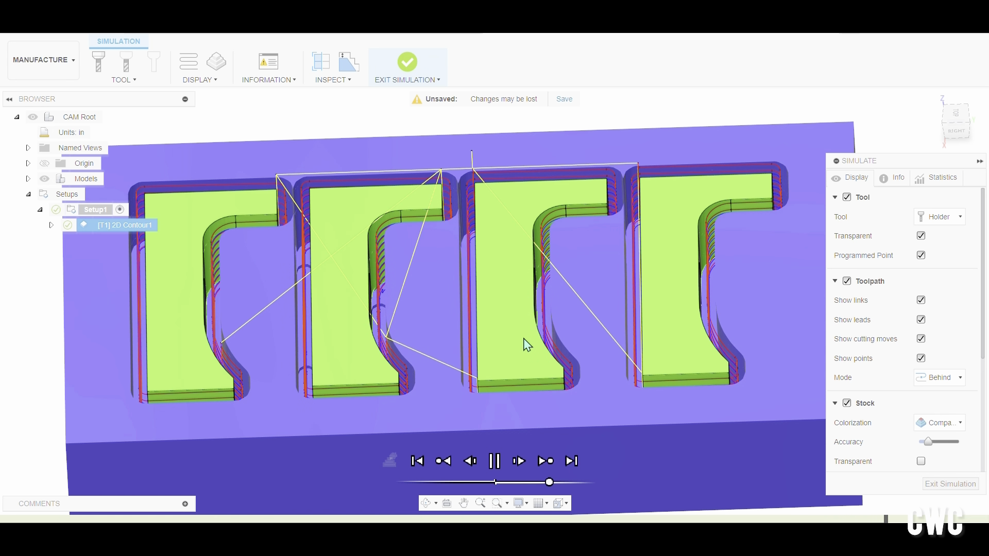
{"action": "key", "text": "space"}
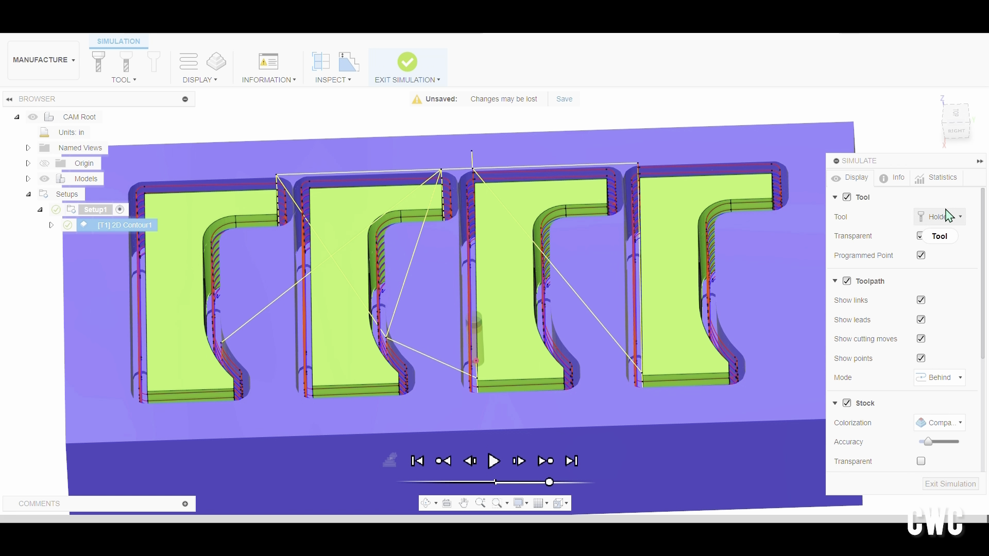
{"action": "left_click", "coordinate": [941, 178]}
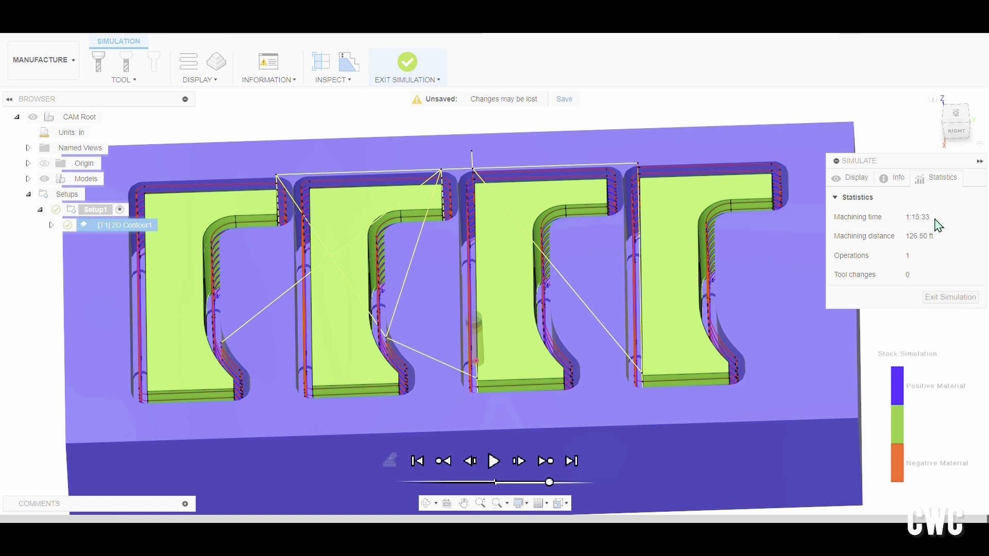
{"action": "left_click", "coordinate": [950, 300]}
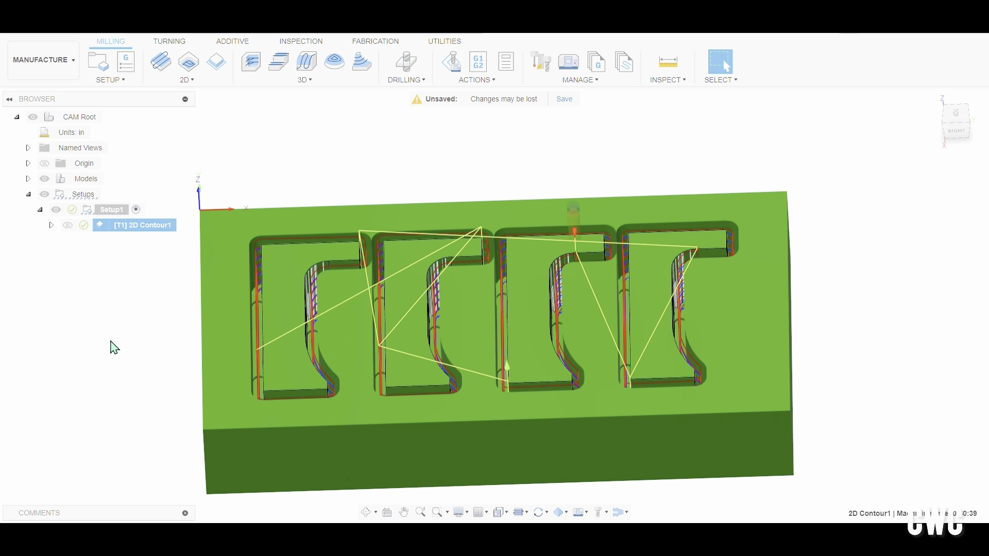
Create a second setup for machining the underside of the four blocks
{"action": "middle_click_drag", "start_coordinate": [110, 347], "coordinate": [322, 193], "text": "shift"}
{"action": "scroll", "coordinate": [279, 144], "scroll_direction": "down", "scroll_amount": 1}
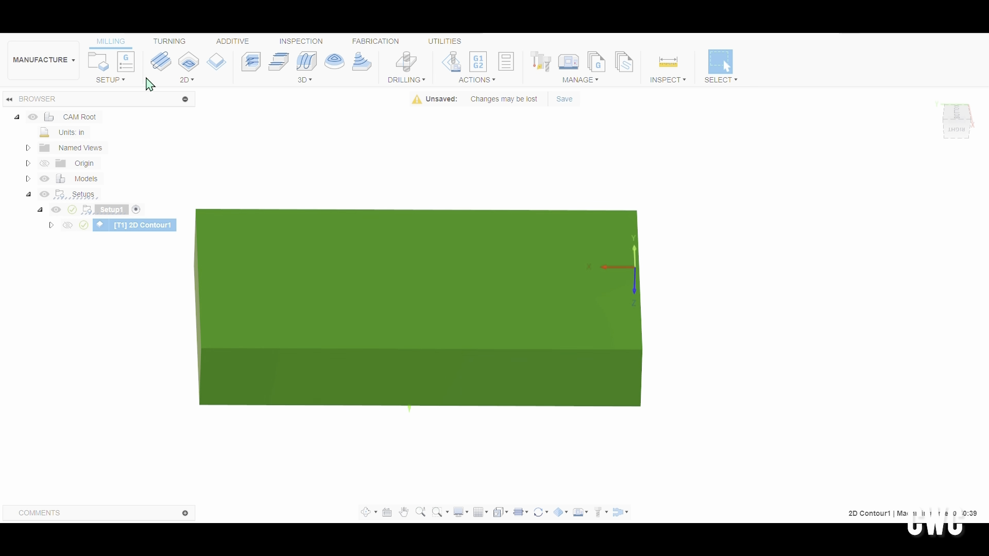
{"action": "left_click", "coordinate": [117, 82]}
{"action": "left_click", "coordinate": [110, 94]}
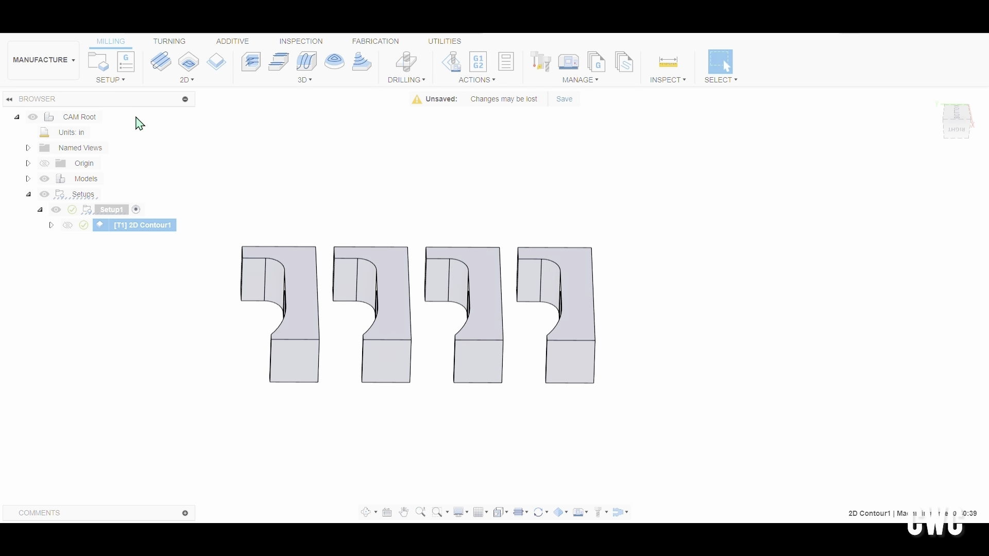
{"action": "scroll", "coordinate": [137, 300], "scroll_direction": "up", "scroll_amount": 1}
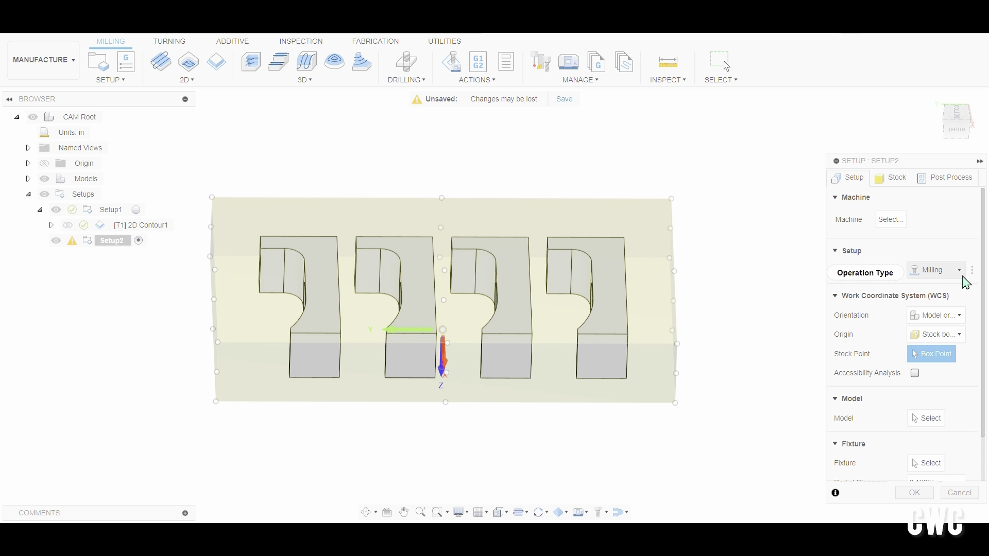
Orient the second setup by Z axis/plane and X axis, using a block's underside face for Z and the first block's outer side face for X
{"action": "left_click", "coordinate": [959, 316]}
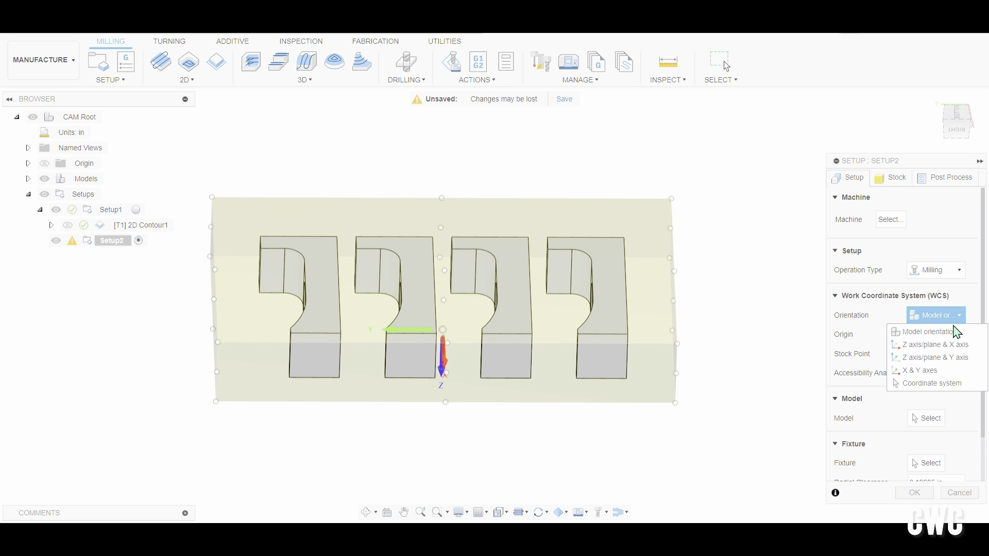
{"action": "left_click", "coordinate": [937, 350]}
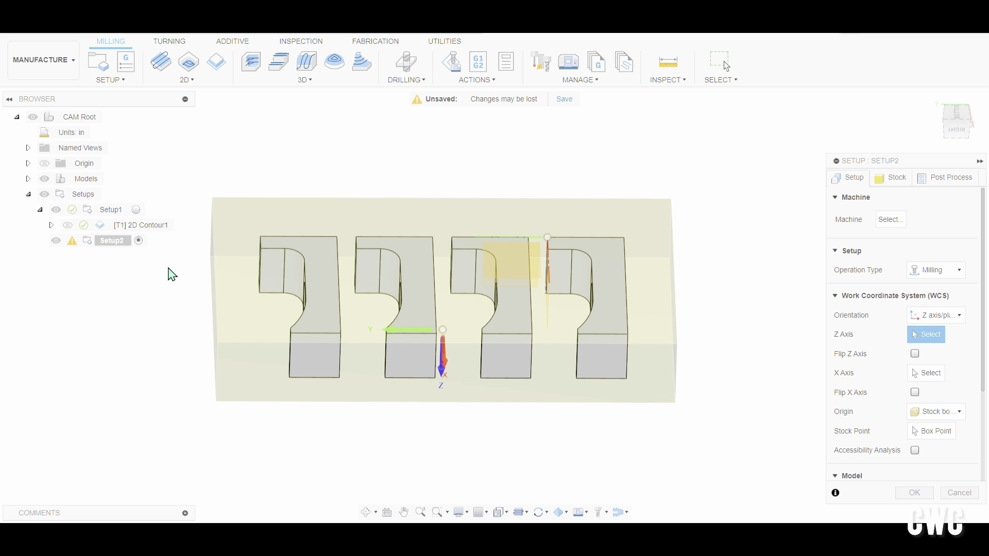
{"action": "left_click", "coordinate": [336, 293]}
{"action": "middle_click_drag", "start_coordinate": [134, 437], "coordinate": [268, 300], "text": "shift"}
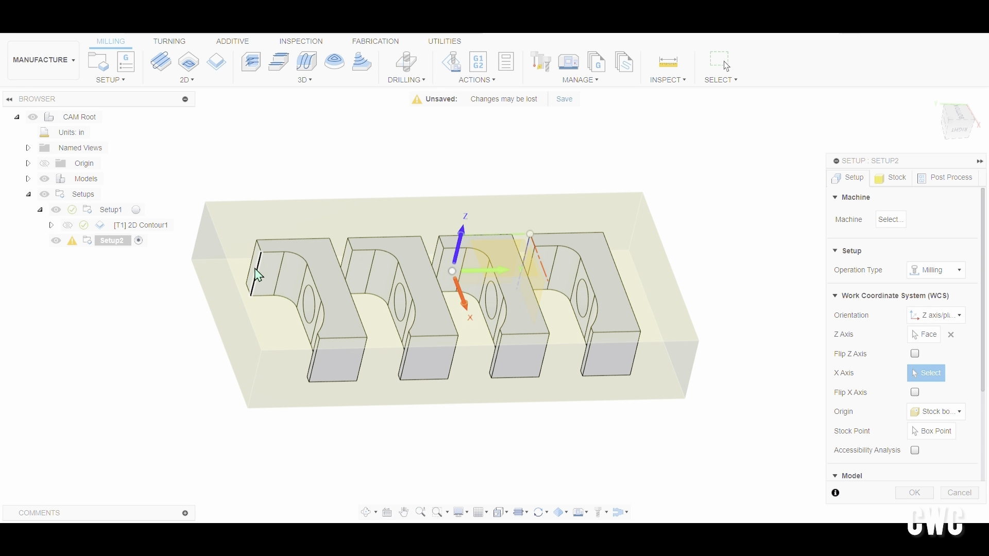
{"action": "scroll", "coordinate": [253, 280], "scroll_direction": "up", "scroll_amount": 2}
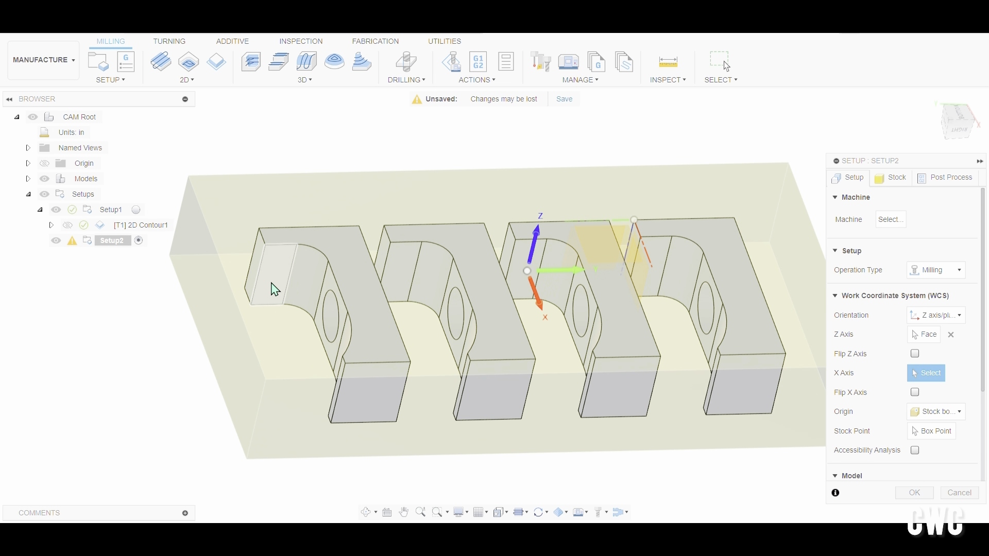
{"action": "left_click", "coordinate": [257, 292]}
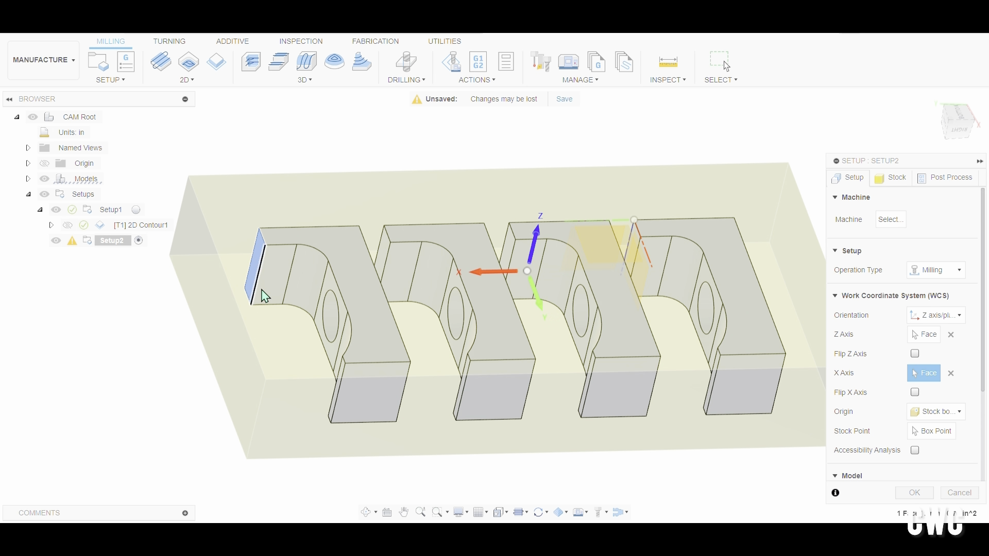
Place the second setup's origin at the stock's upper back corner beside the first block and flip the X axis
{"action": "middle_click_drag", "start_coordinate": [298, 397], "coordinate": [775, 435], "text": "shift"}
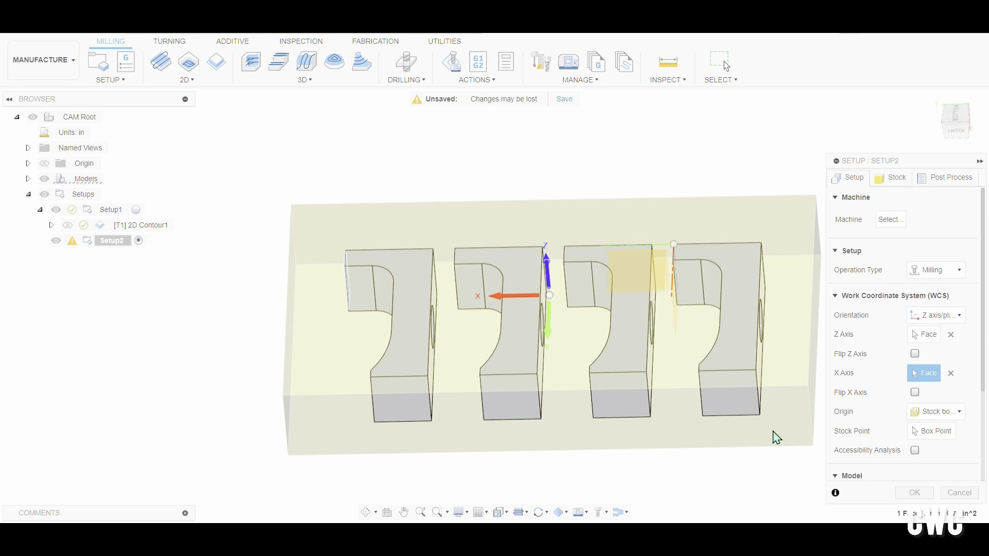
{"action": "left_click", "coordinate": [931, 431]}
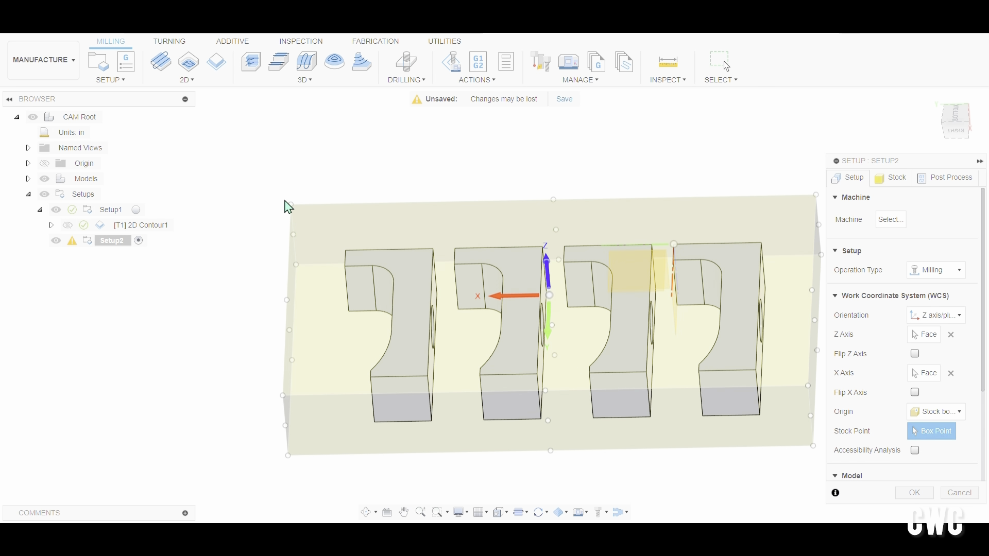
{"action": "left_click", "coordinate": [291, 204]}
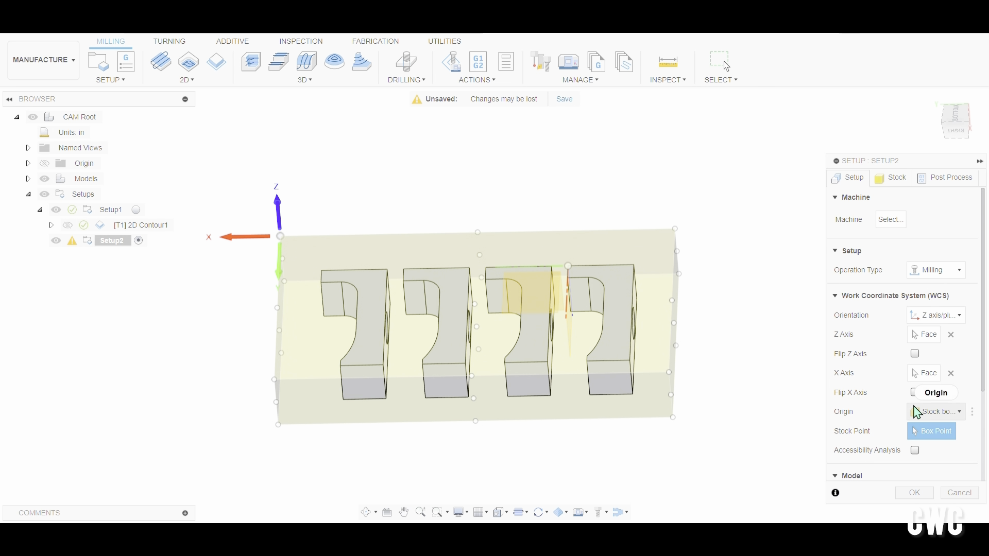
{"action": "left_click", "coordinate": [915, 392]}
{"action": "middle_click_drag", "start_coordinate": [254, 391], "coordinate": [265, 360], "text": "shift"}
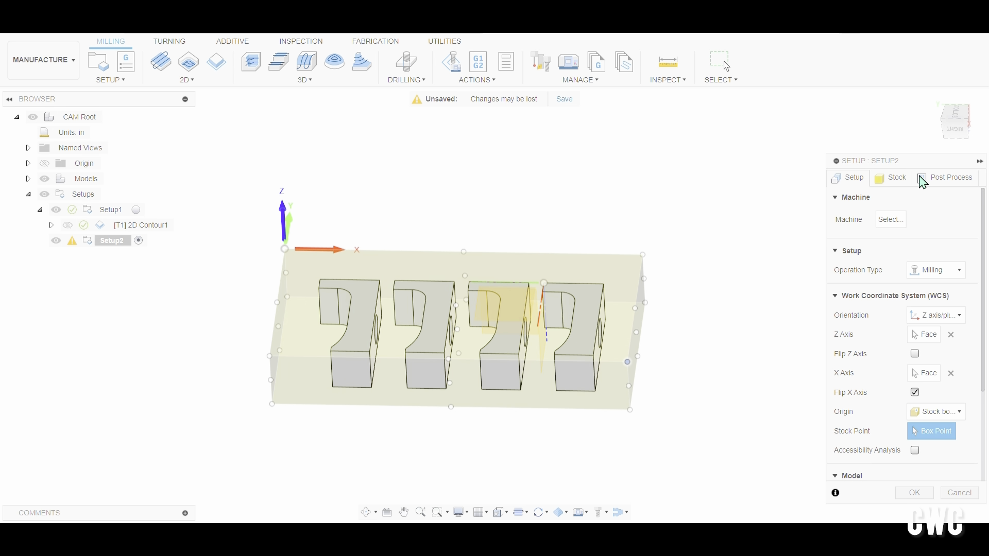
Accept the second setup with stock taken from the preceding setup and all models used
{"action": "left_click", "coordinate": [901, 181]}
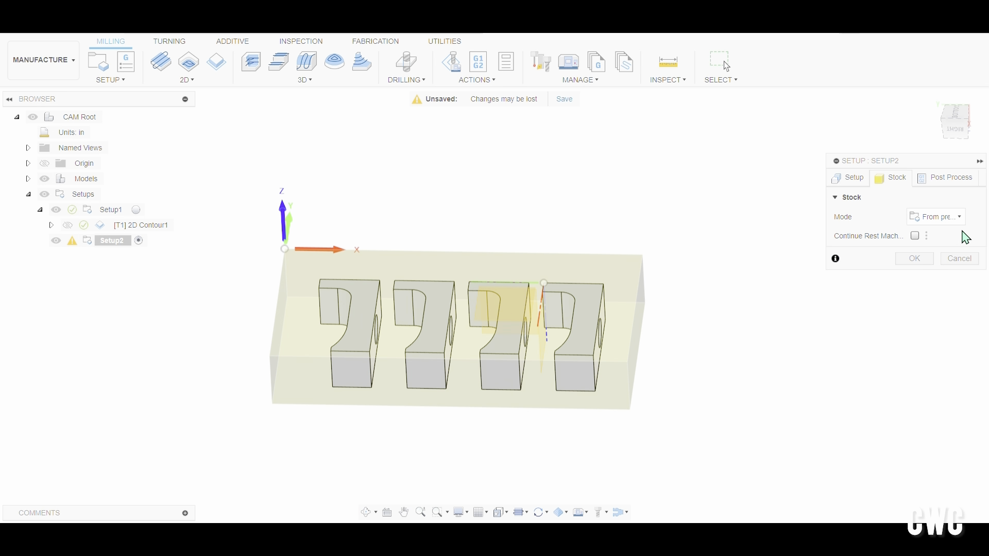
{"action": "left_click", "coordinate": [913, 261]}
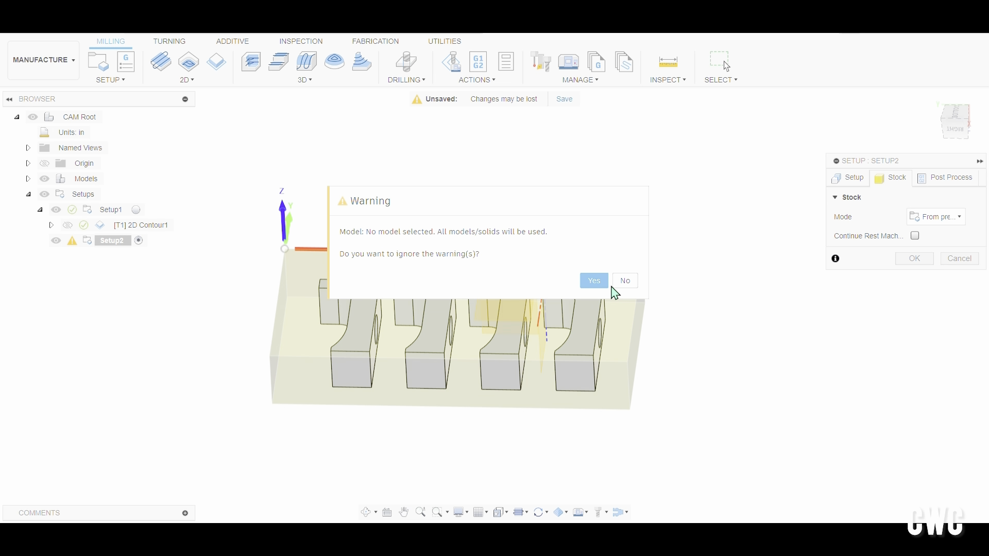
{"action": "left_click", "coordinate": [596, 283]}
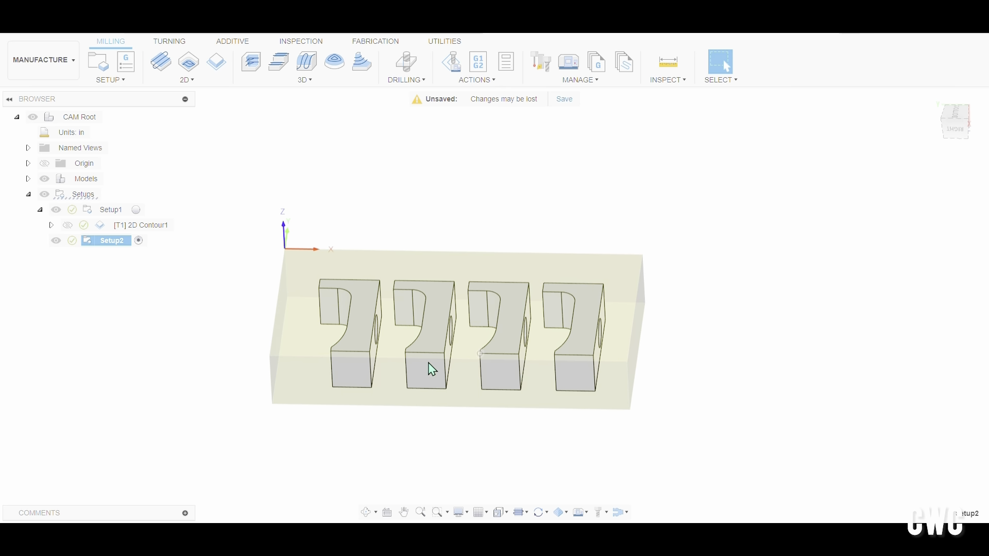
Start a Face operation in the second setup and create a new face mill tool for it
{"action": "middle_click_drag", "start_coordinate": [211, 362], "coordinate": [216, 389], "text": "shift"}
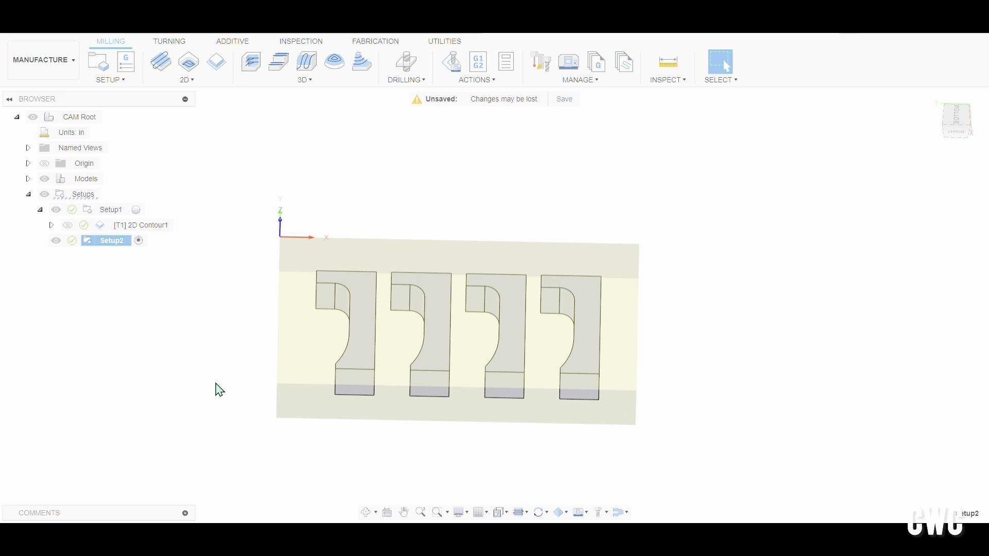
{"action": "left_click", "coordinate": [186, 82]}
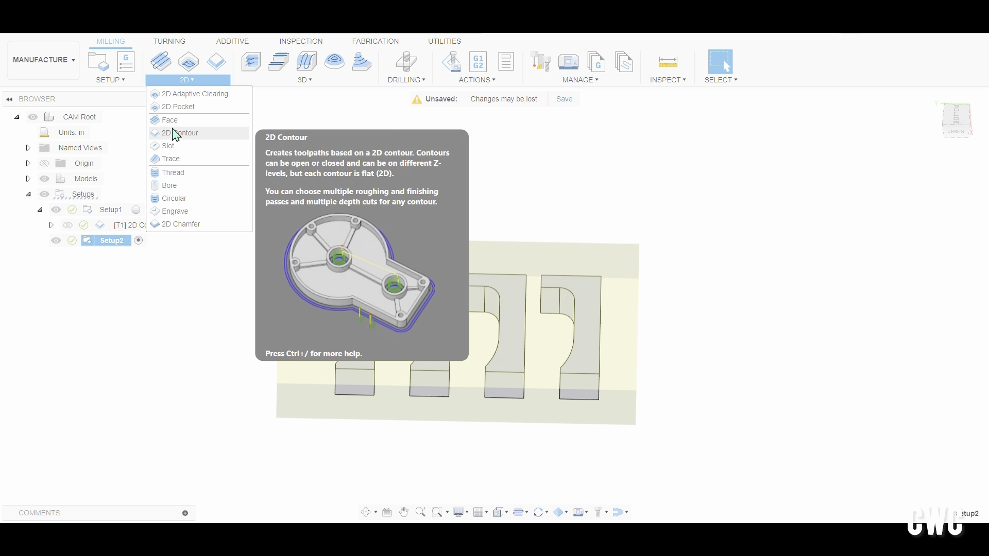
{"action": "left_click", "coordinate": [170, 120]}
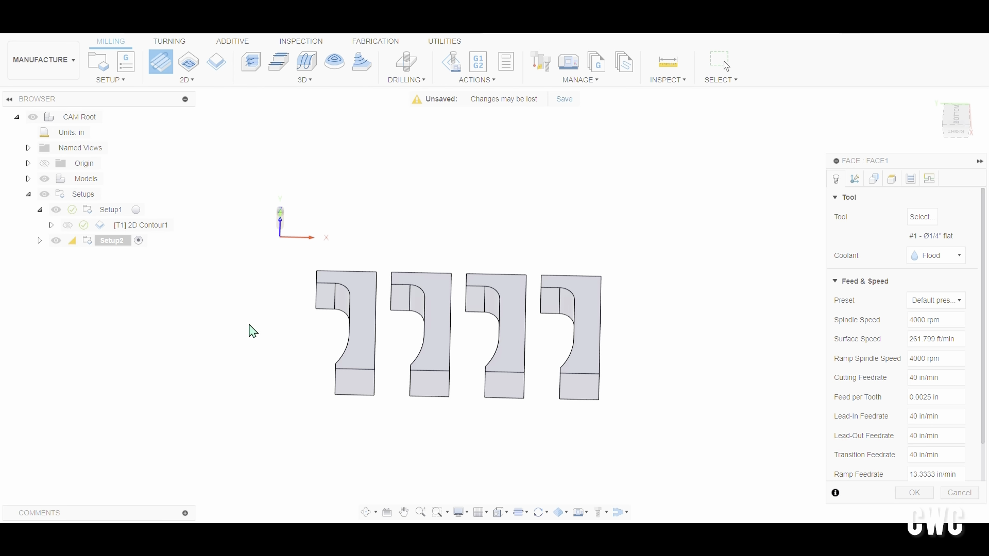
{"action": "left_click", "coordinate": [922, 217]}
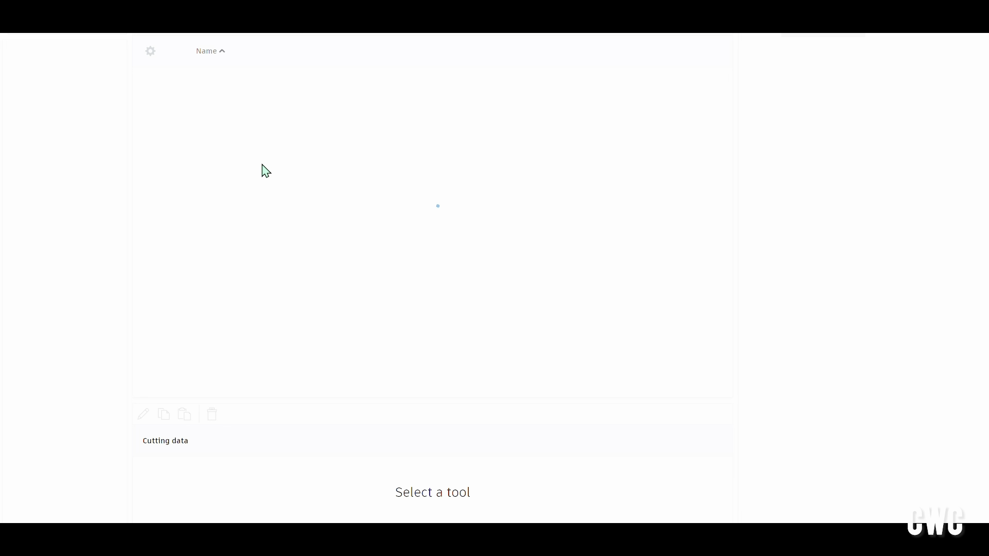
{"action": "left_click", "coordinate": [161, 28]}
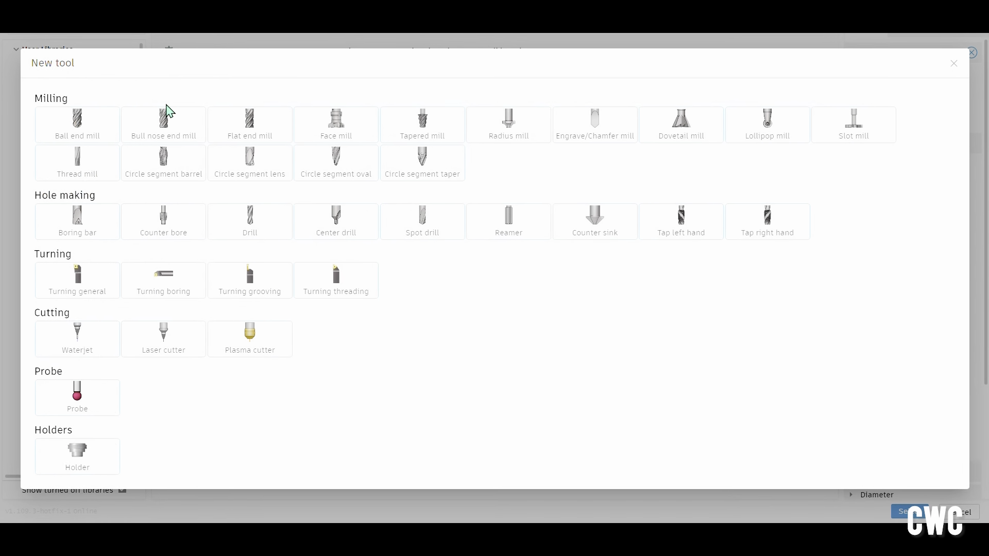
{"action": "left_click", "coordinate": [322, 137]}
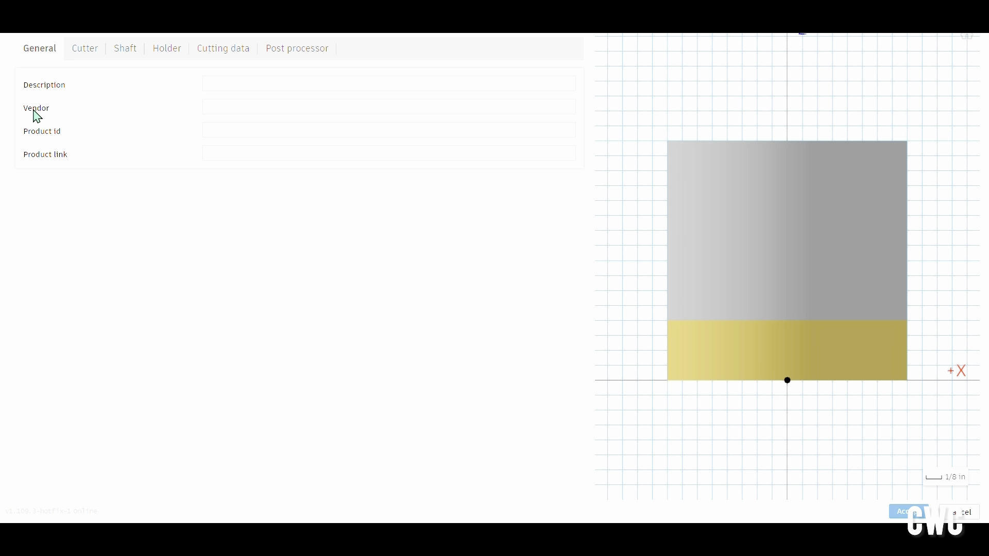
Review the face mill's flute count, cutter geometry, shaft and holder settings
{"action": "left_click", "coordinate": [87, 51]}
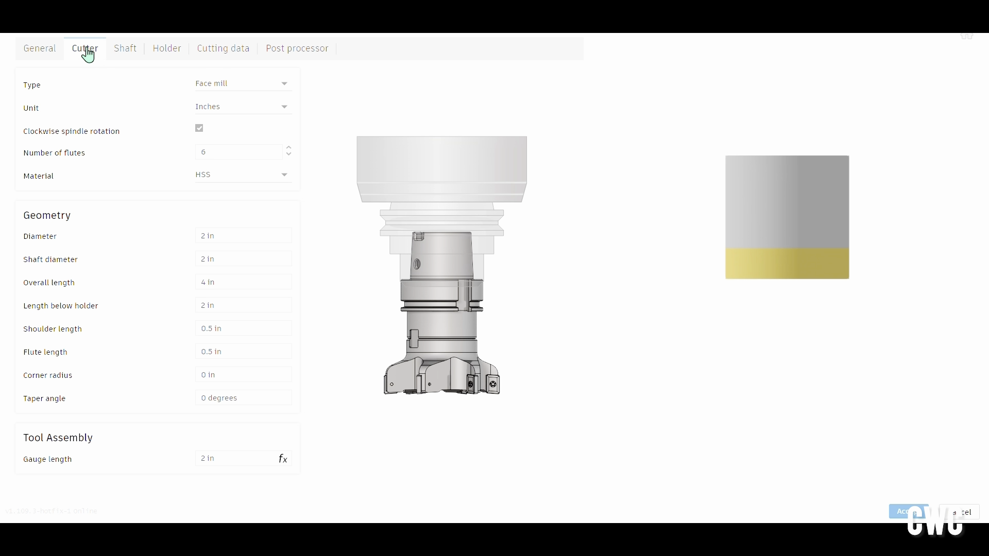
{"action": "left_click", "coordinate": [232, 152]}
{"action": "left_click", "coordinate": [245, 236]}
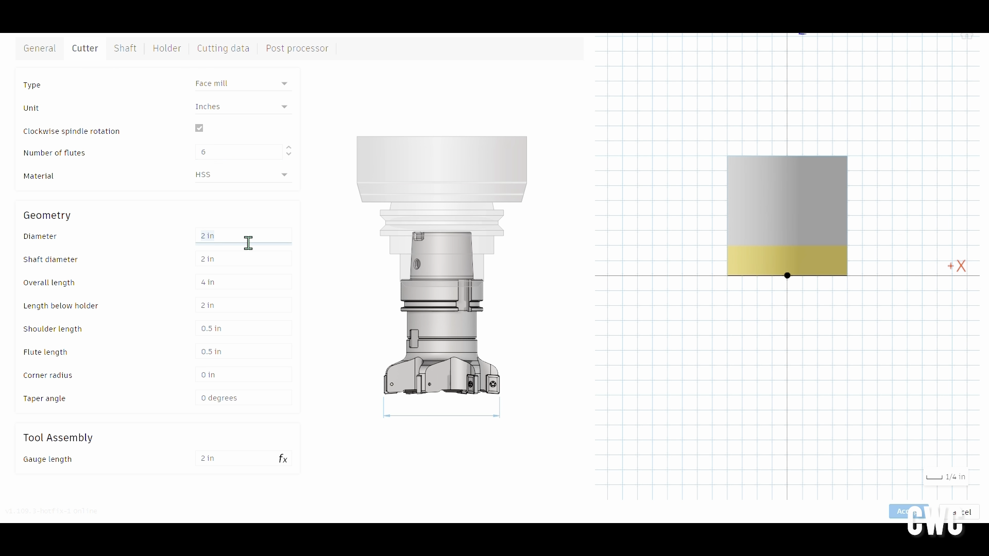
{"action": "left_click", "coordinate": [244, 259]}
{"action": "left_click", "coordinate": [249, 281]}
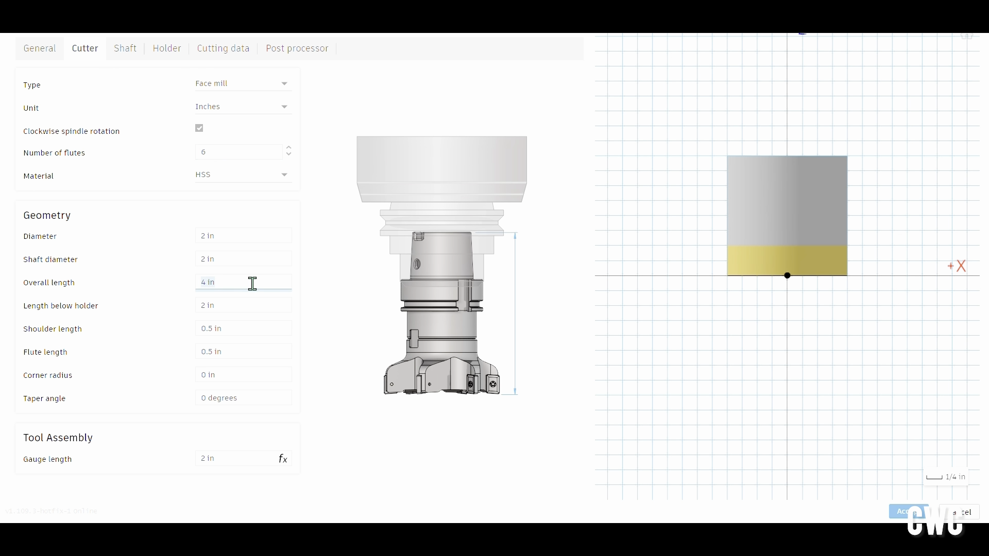
{"action": "left_click", "coordinate": [255, 306]}
{"action": "left_click", "coordinate": [255, 324]}
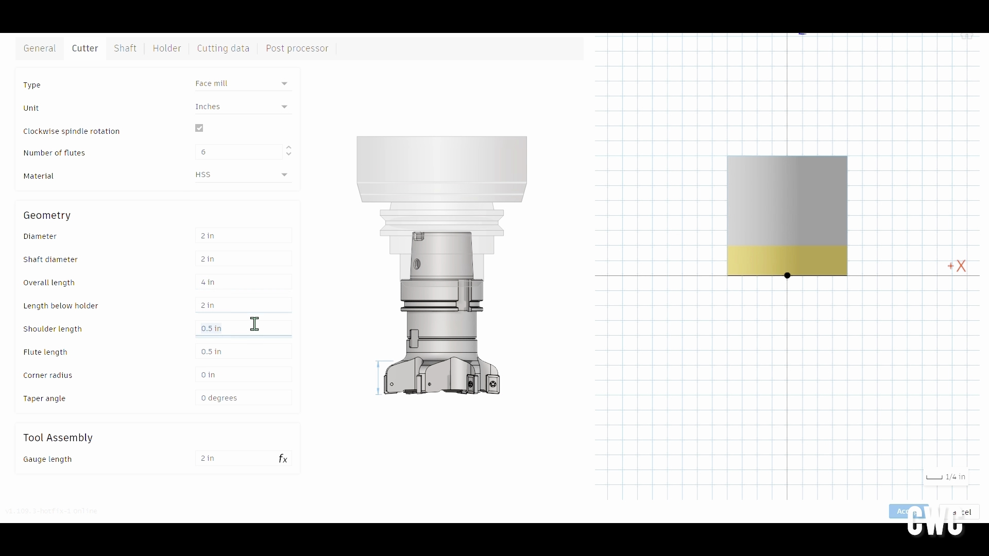
{"action": "left_click", "coordinate": [278, 351]}
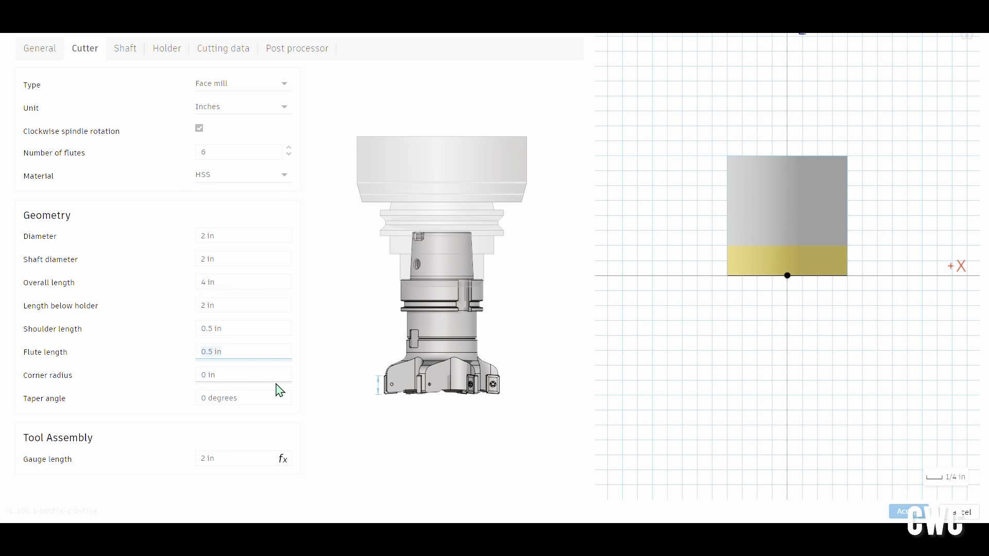
{"action": "left_click", "coordinate": [275, 377]}
{"action": "left_click", "coordinate": [274, 400]}
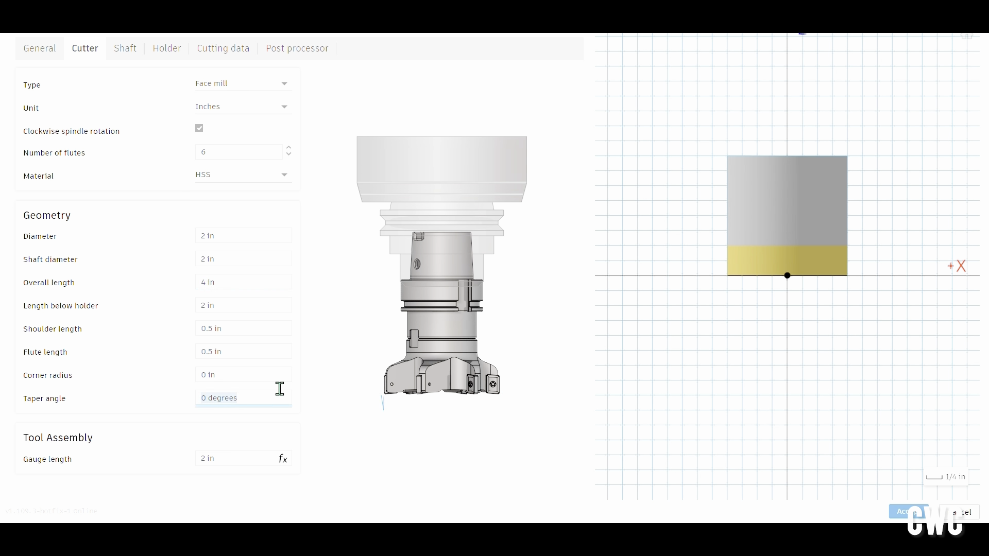
{"action": "left_click", "coordinate": [131, 47]}
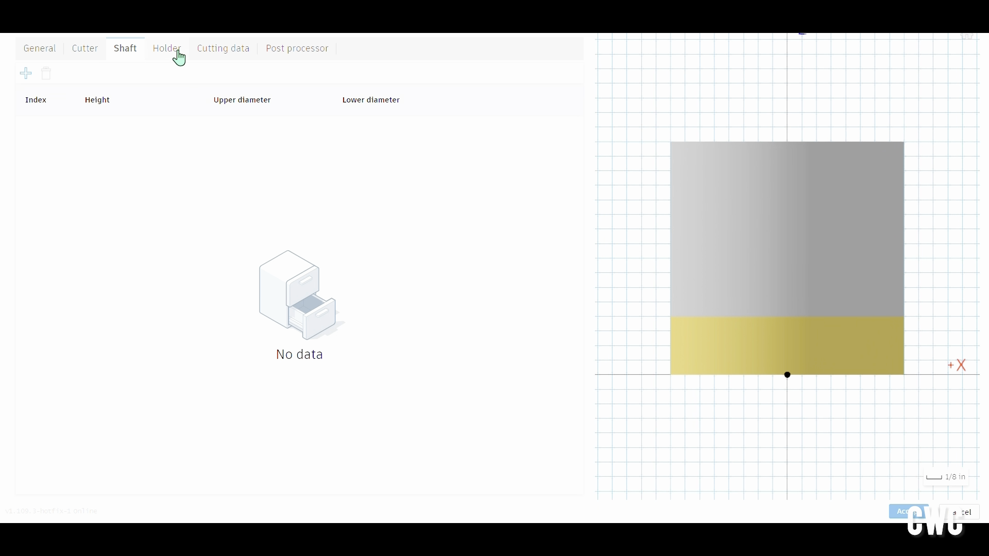
{"action": "left_click", "coordinate": [180, 56]}
Set the face mill's spindle speed to 3500 rpm in its default cutting data preset
{"action": "left_click", "coordinate": [245, 57]}
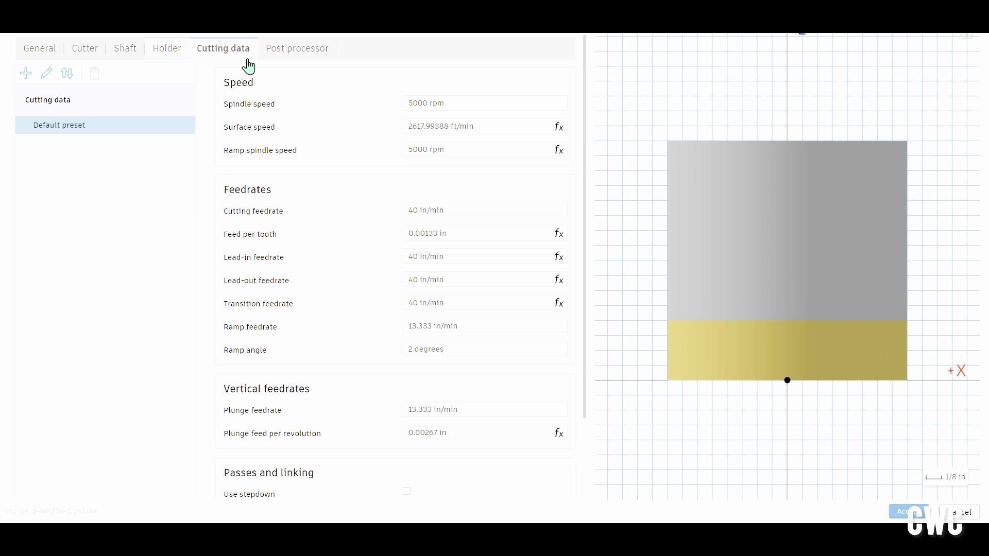
{"action": "left_click", "coordinate": [488, 103]}
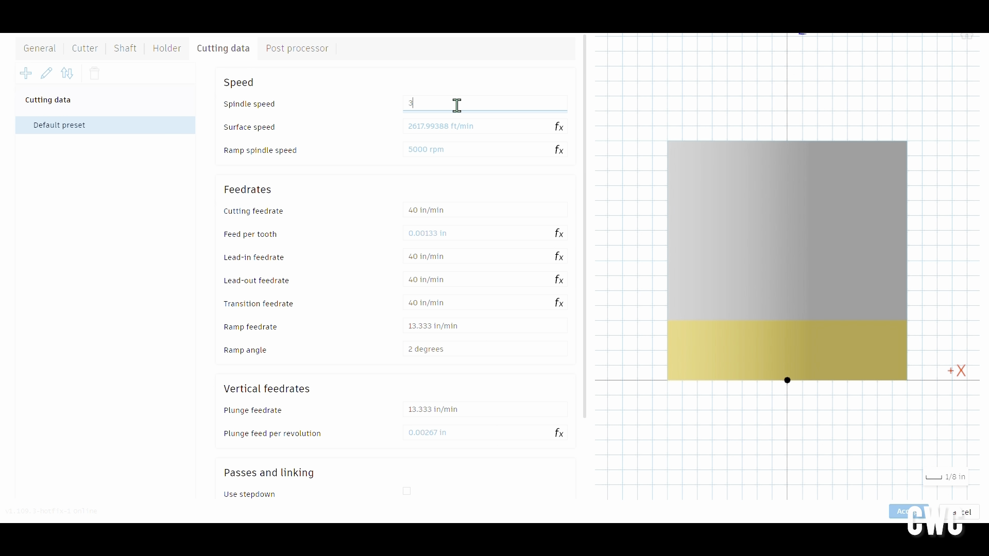
{"action": "left_click", "coordinate": [320, 181]}
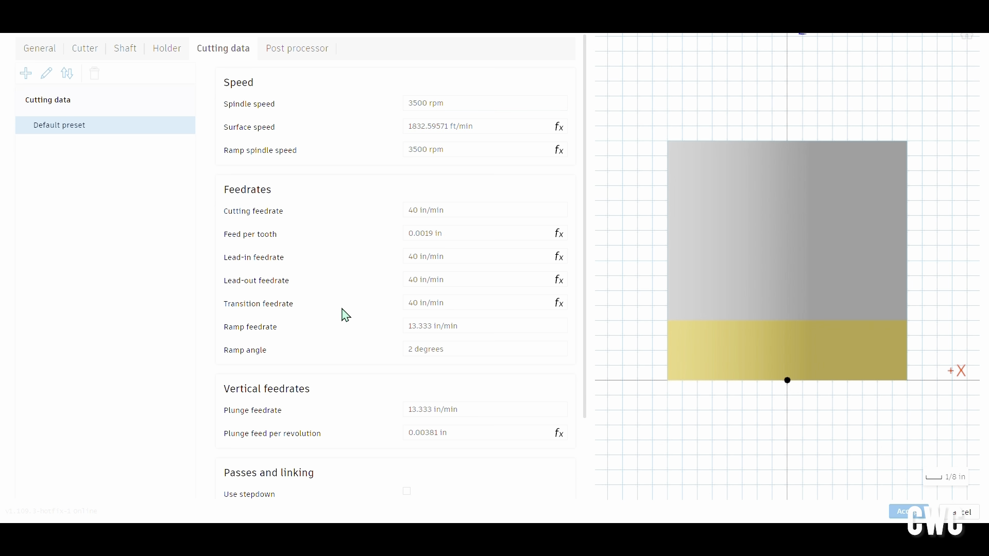
Add the comment SHELL MILL to the face mill's post processor data, accept the tool and select it for the Face operation
{"action": "left_click", "coordinate": [298, 49]}
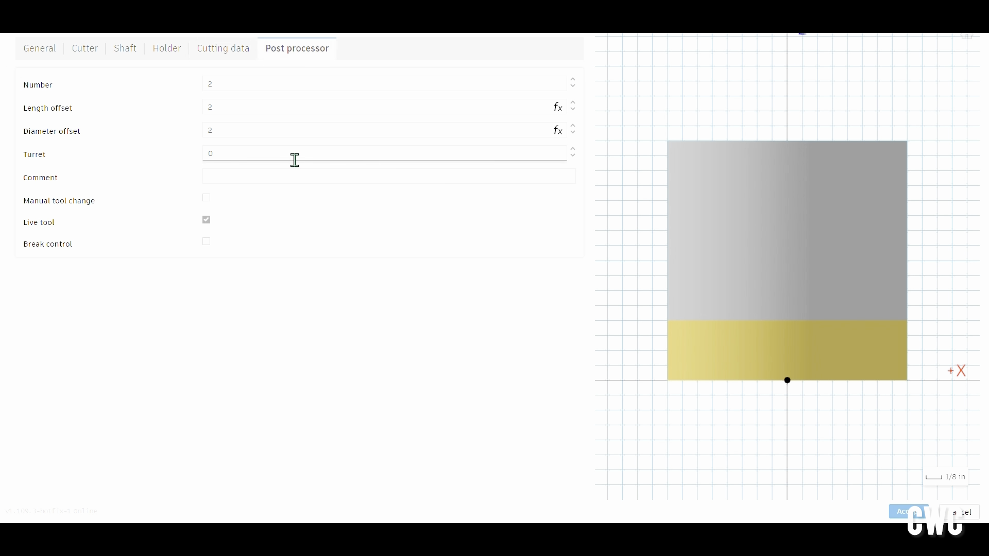
{"action": "left_click", "coordinate": [304, 180]}
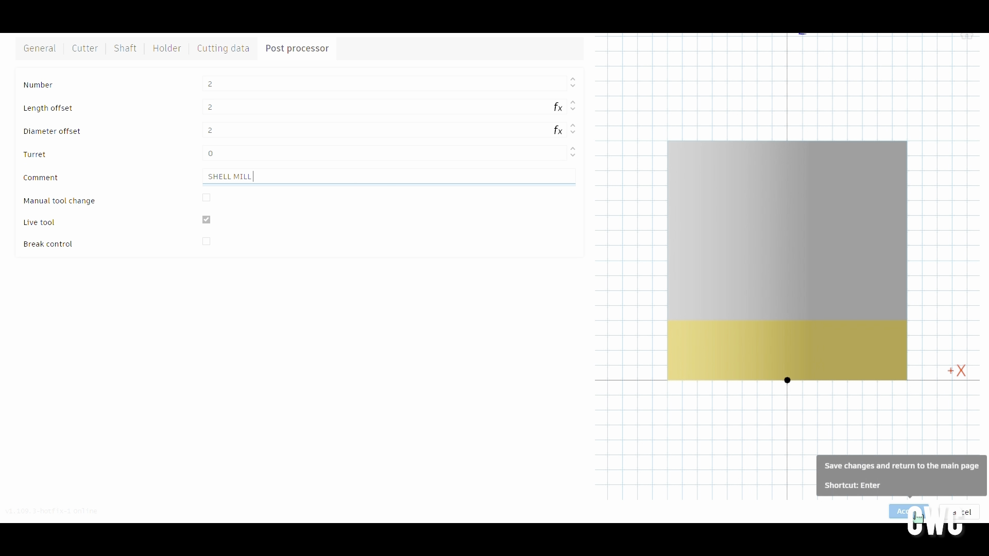
{"action": "left_click", "coordinate": [909, 512]}
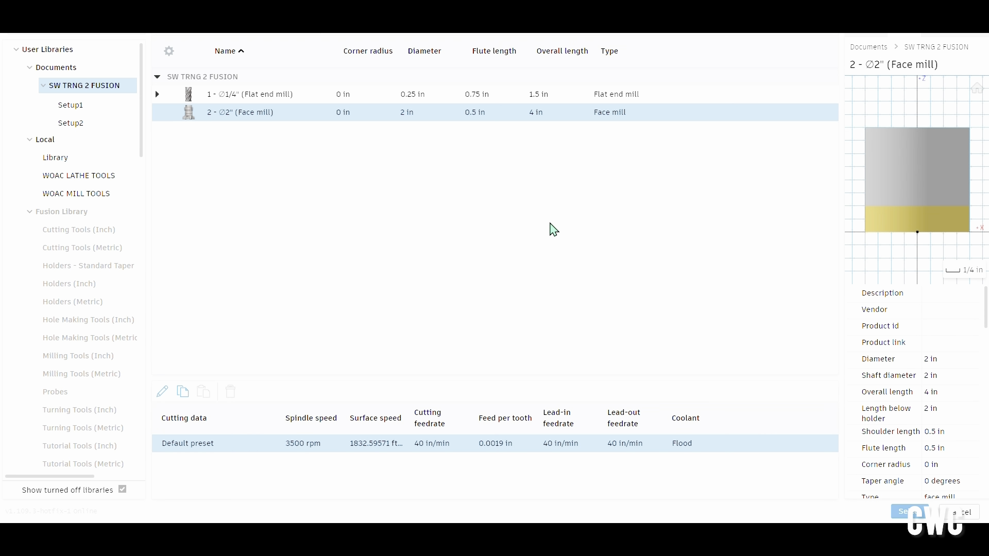
{"action": "left_click", "coordinate": [918, 512]}
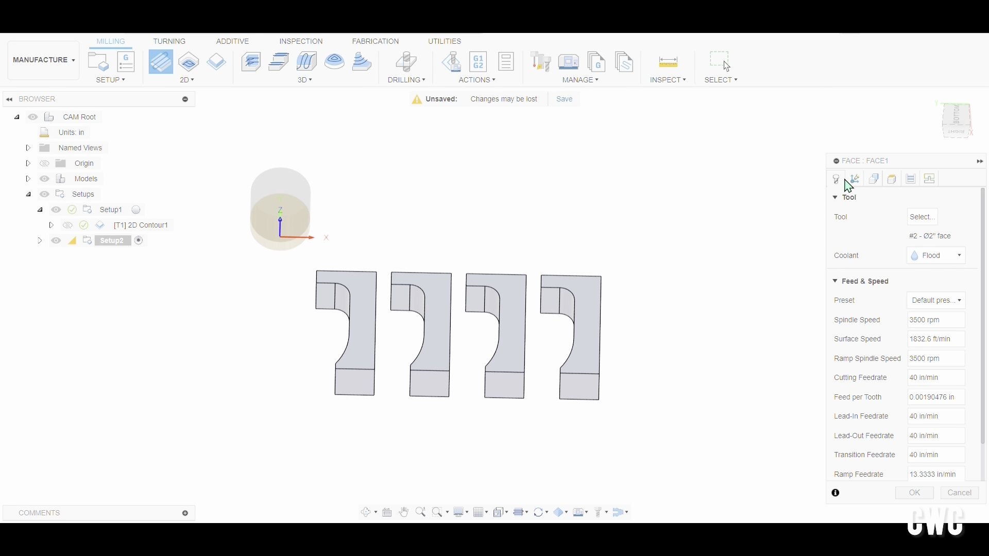
Select the upward-facing faces of all four parts as the Face operation's stock contours
{"action": "left_click", "coordinate": [875, 180]}
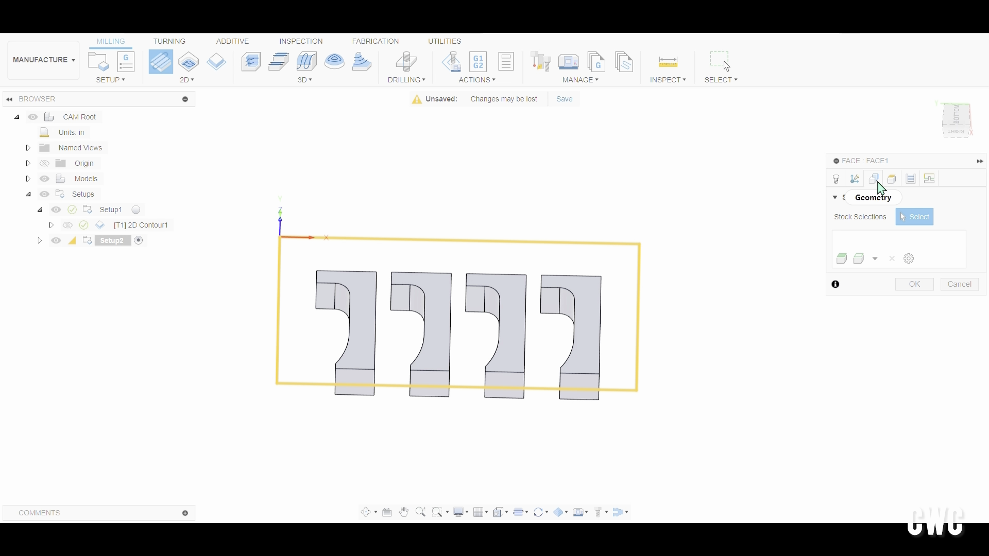
{"action": "left_click", "coordinate": [366, 364]}
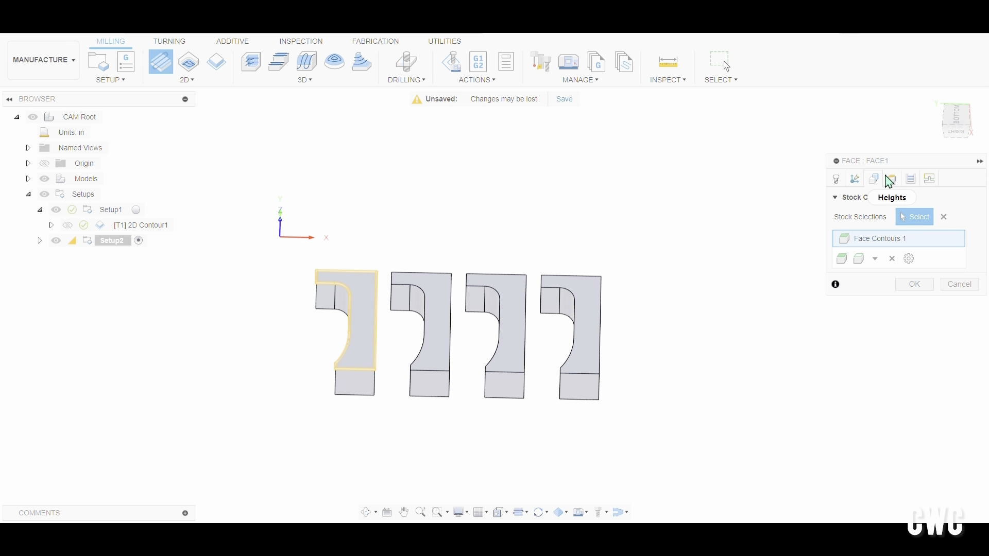
{"action": "left_click", "coordinate": [428, 374]}
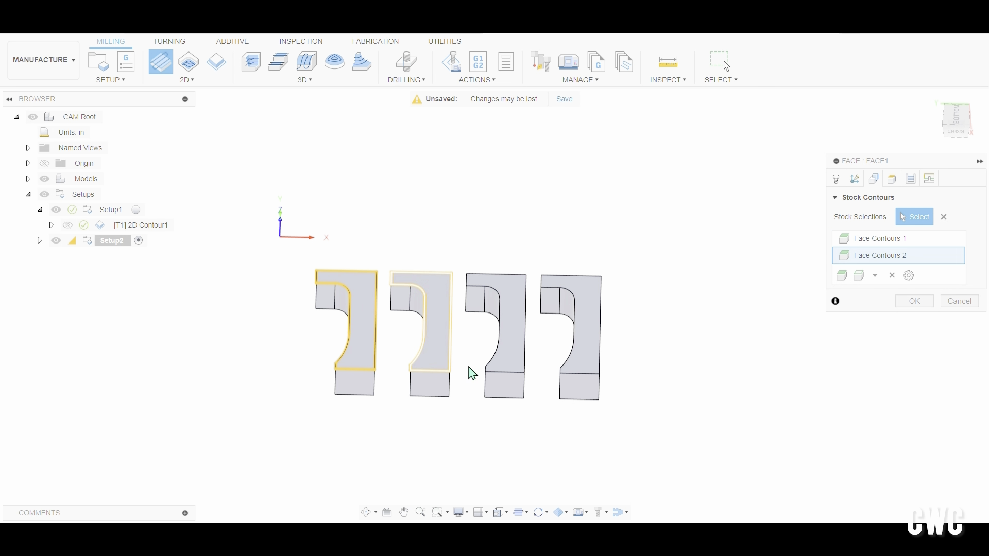
{"action": "left_click", "coordinate": [513, 375]}
{"action": "left_click", "coordinate": [578, 379]}
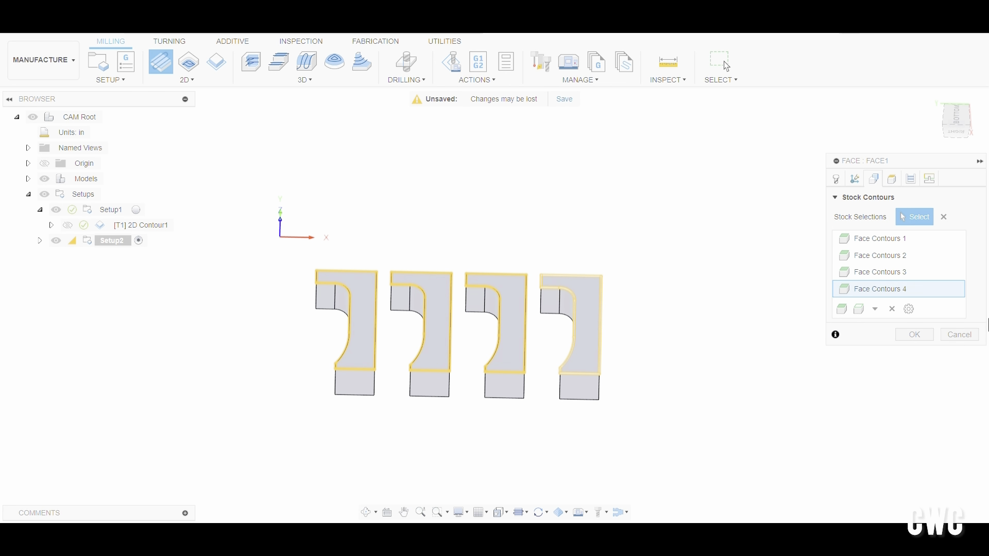
Review the Face operation's heights and contours, and enable multiple depths for its passes
{"action": "left_click", "coordinate": [897, 184]}
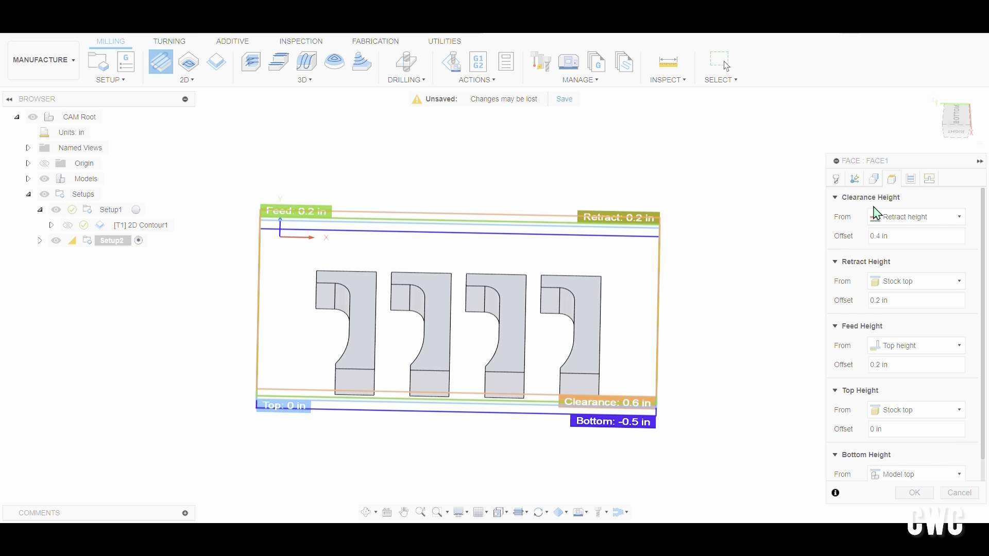
{"action": "middle_click_drag", "start_coordinate": [744, 369], "coordinate": [808, 316], "text": "shift"}
{"action": "left_click", "coordinate": [874, 179]}
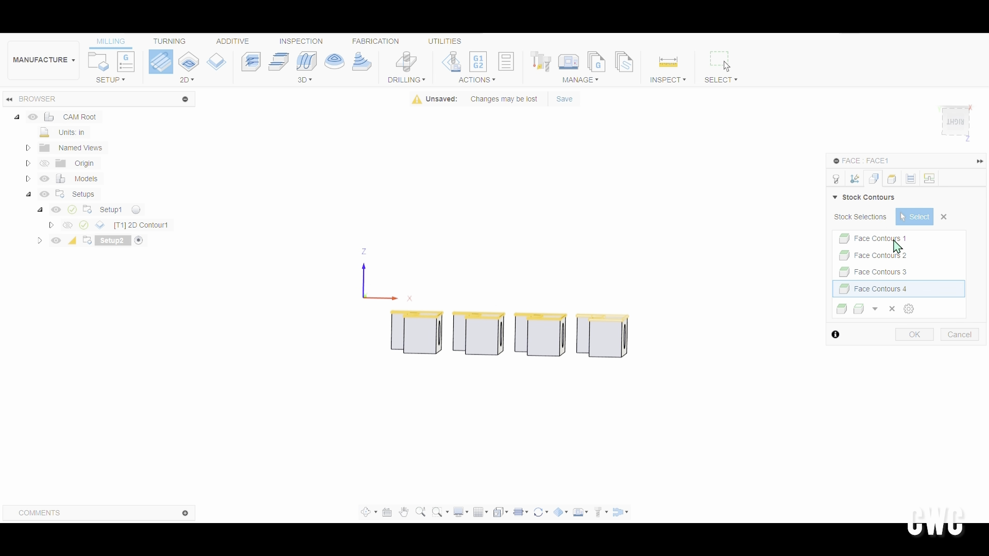
{"action": "left_click", "coordinate": [892, 179]}
{"action": "left_click", "coordinate": [912, 180]}
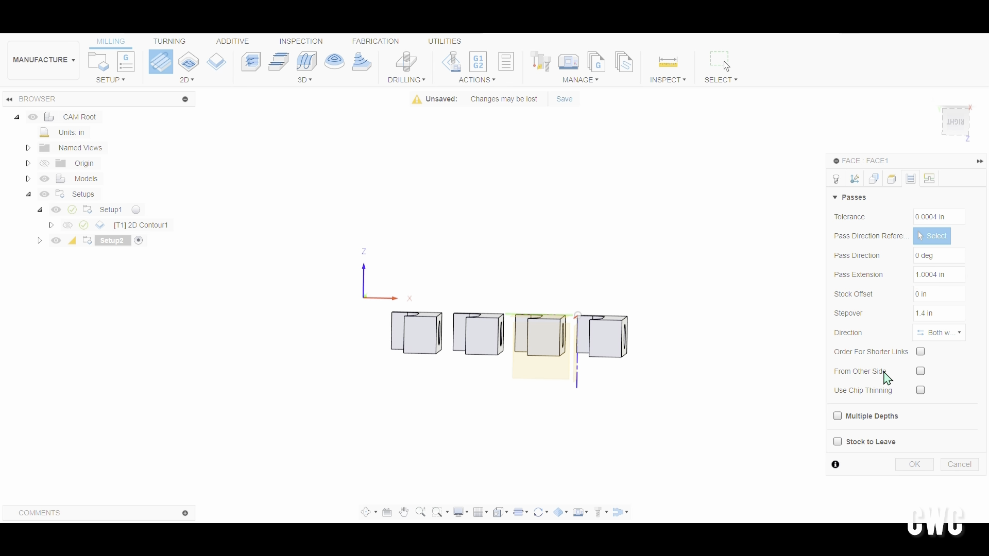
{"action": "left_click", "coordinate": [837, 417]}
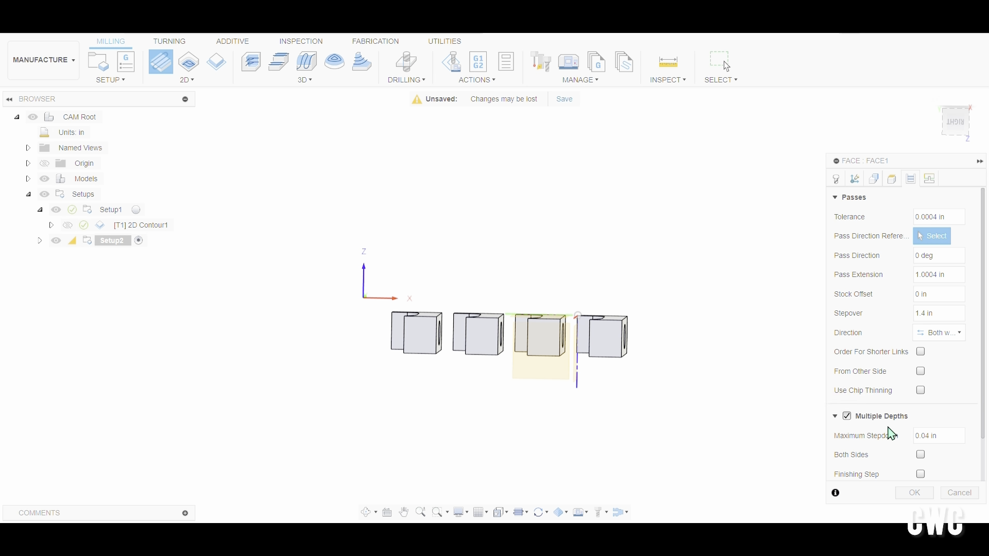
{"action": "scroll", "coordinate": [964, 412], "scroll_direction": "down", "scroll_amount": 1}
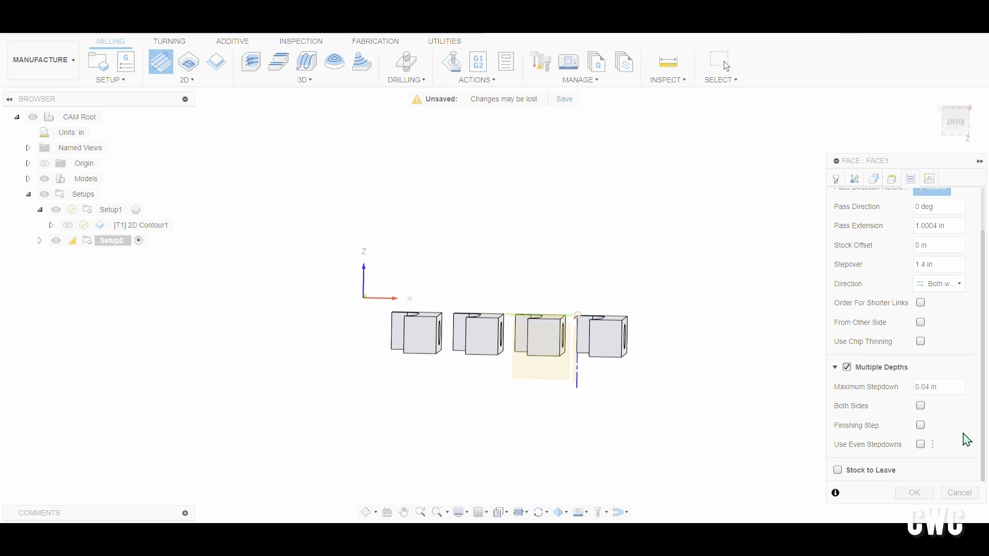
Turn off lead-in and lead-out for the Face operation and generate its toolpath
{"action": "left_click", "coordinate": [930, 179]}
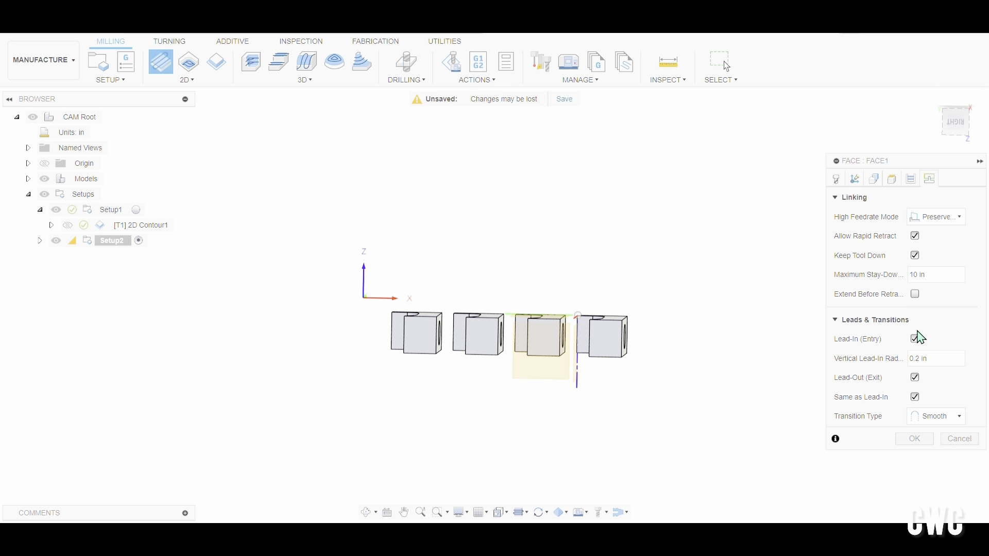
{"action": "left_click", "coordinate": [915, 339]}
{"action": "left_click", "coordinate": [916, 358]}
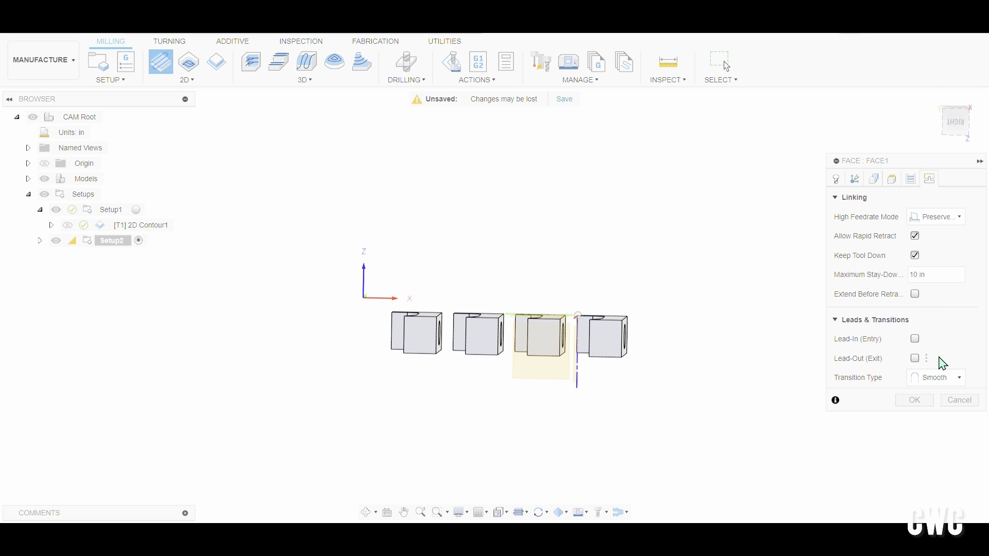
{"action": "left_click", "coordinate": [914, 400]}
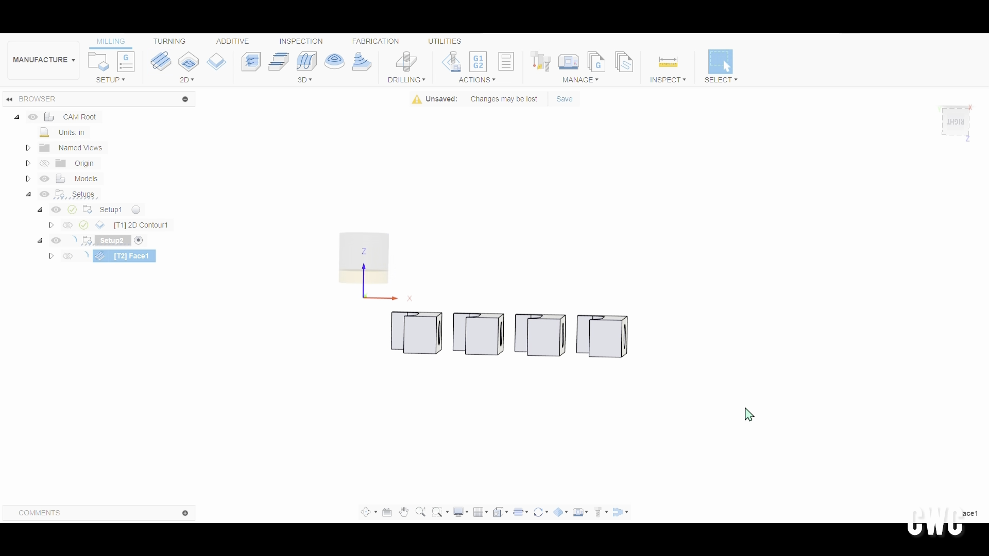
Edit the Face operation to use a stock offset of 3 in and regenerate its toolpath
{"action": "scroll", "coordinate": [506, 421], "scroll_direction": "down", "scroll_amount": 1}
{"action": "middle_click_drag", "start_coordinate": [506, 420], "coordinate": [509, 482], "text": "shift"}
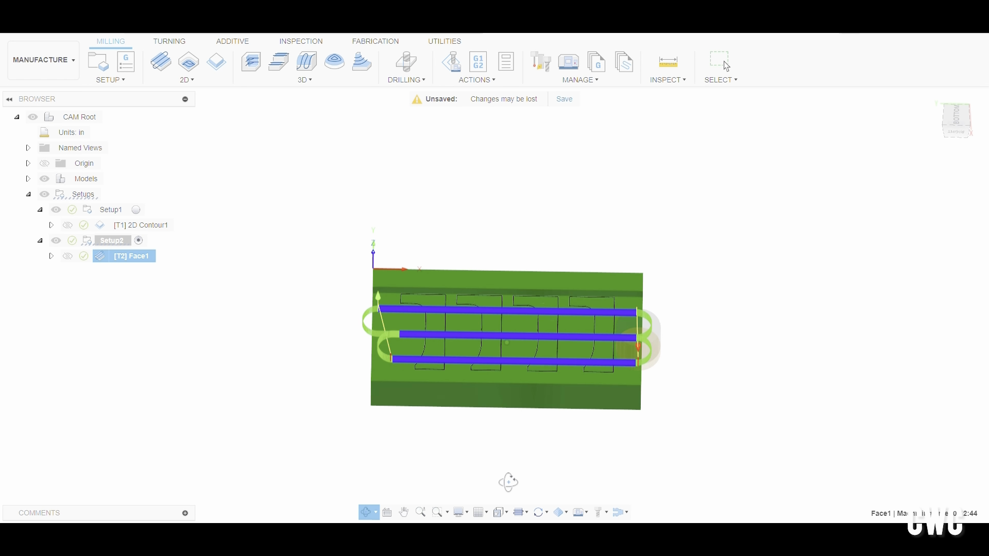
{"action": "right_click", "coordinate": [128, 257]}
{"action": "left_click", "coordinate": [325, 122]}
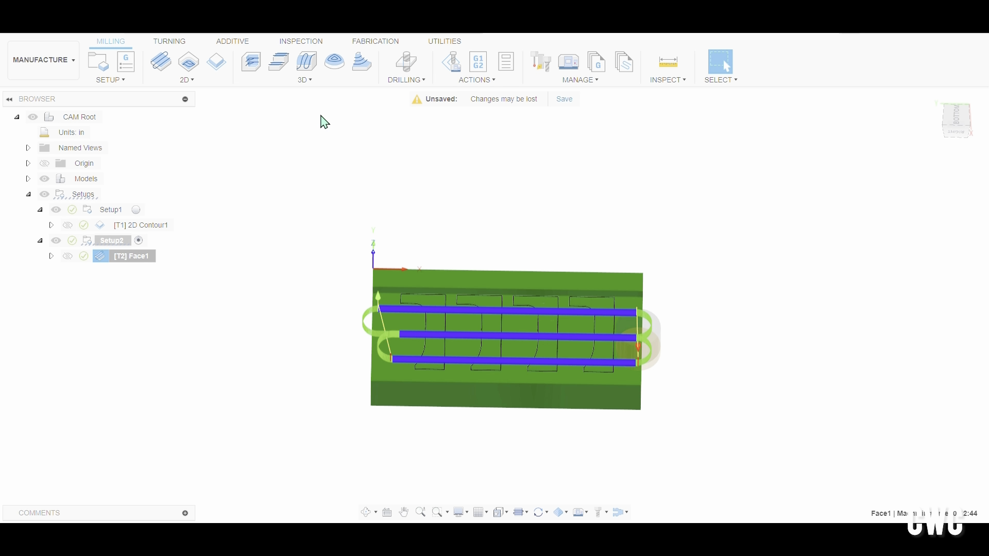
{"action": "left_click", "coordinate": [922, 181]}
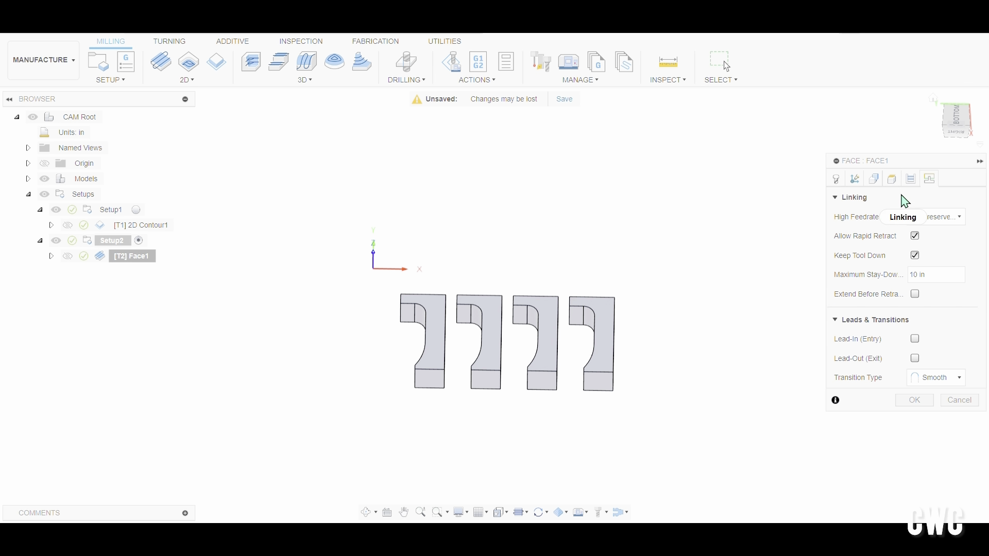
{"action": "left_click", "coordinate": [911, 179]}
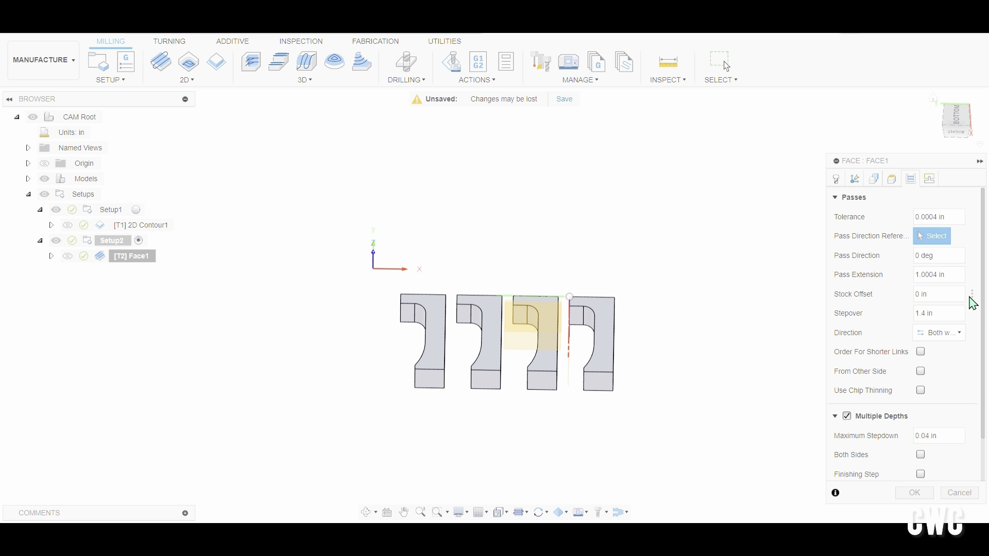
{"action": "left_click", "coordinate": [953, 295]}
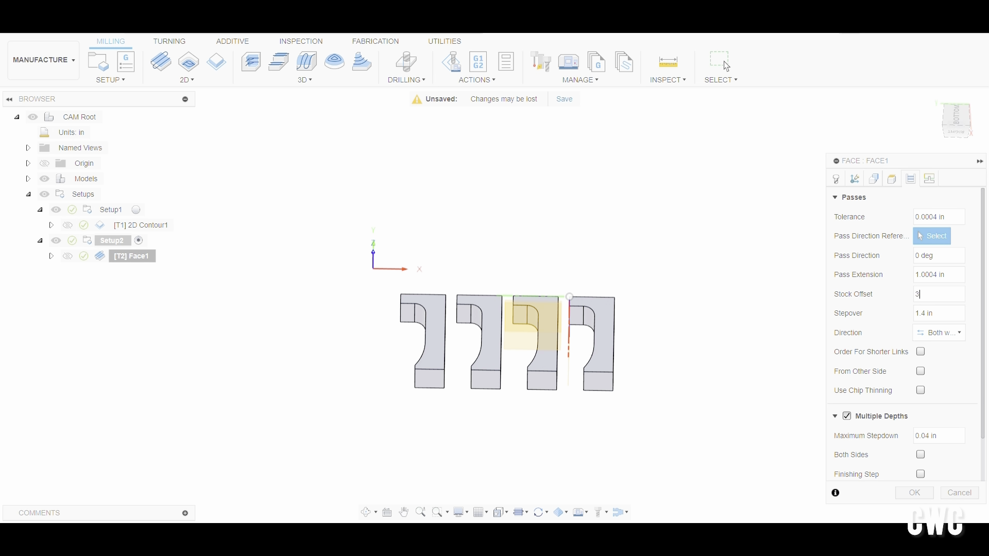
{"action": "left_click", "coordinate": [923, 495]}
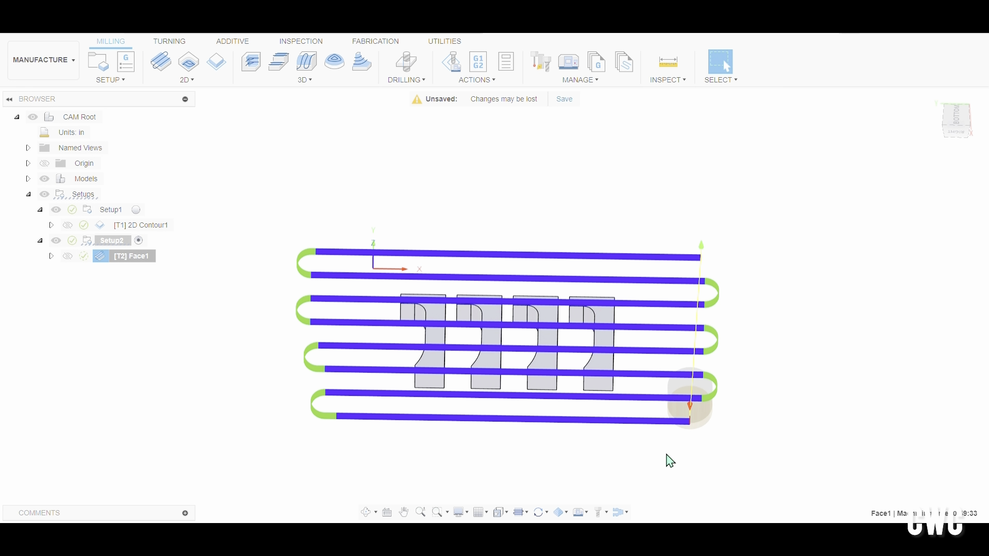
Simulate the Face operation, check its machining time in the statistics and exit the simulation
{"action": "middle_click_drag", "start_coordinate": [647, 465], "coordinate": [633, 418], "text": "shift"}
{"action": "right_click", "coordinate": [140, 257]}
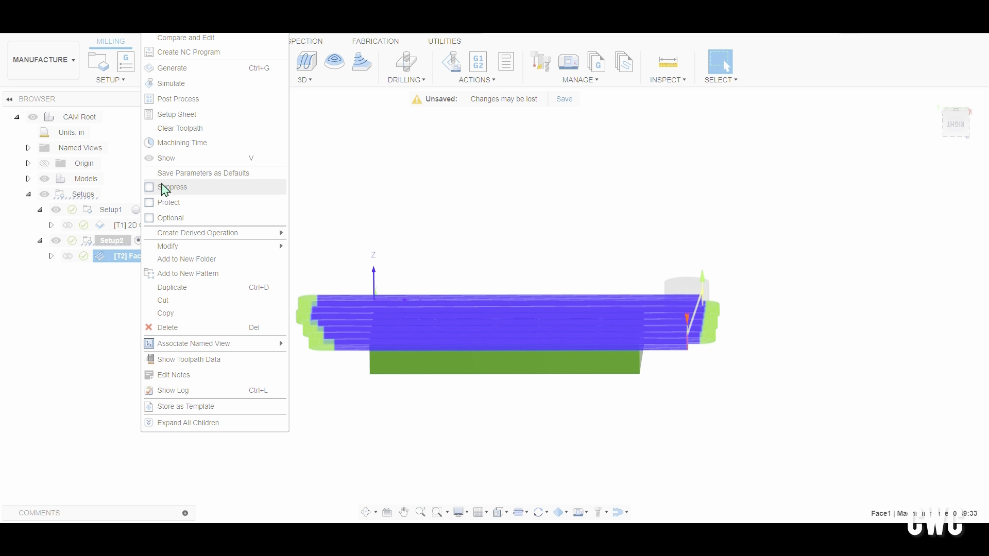
{"action": "left_click", "coordinate": [175, 84]}
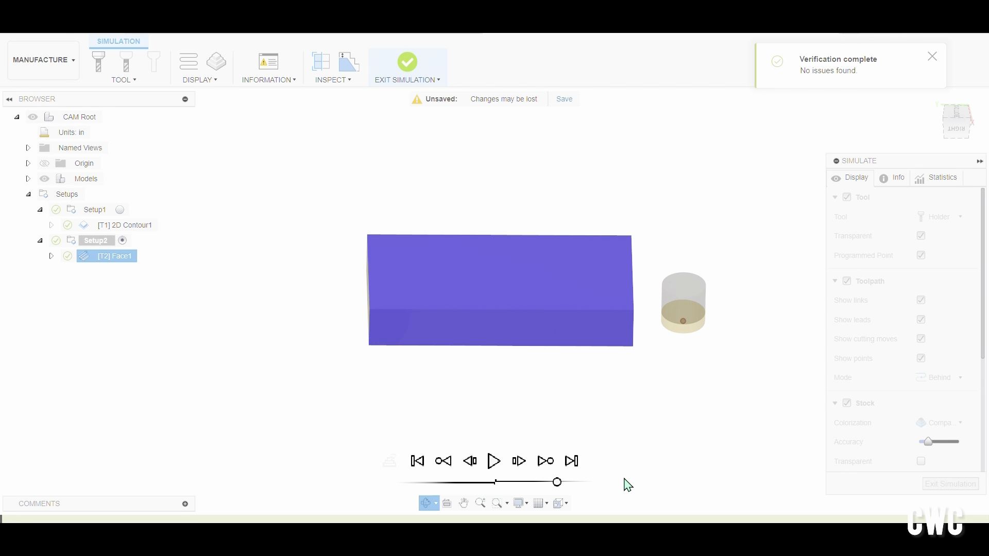
{"action": "left_click", "coordinate": [495, 462]}
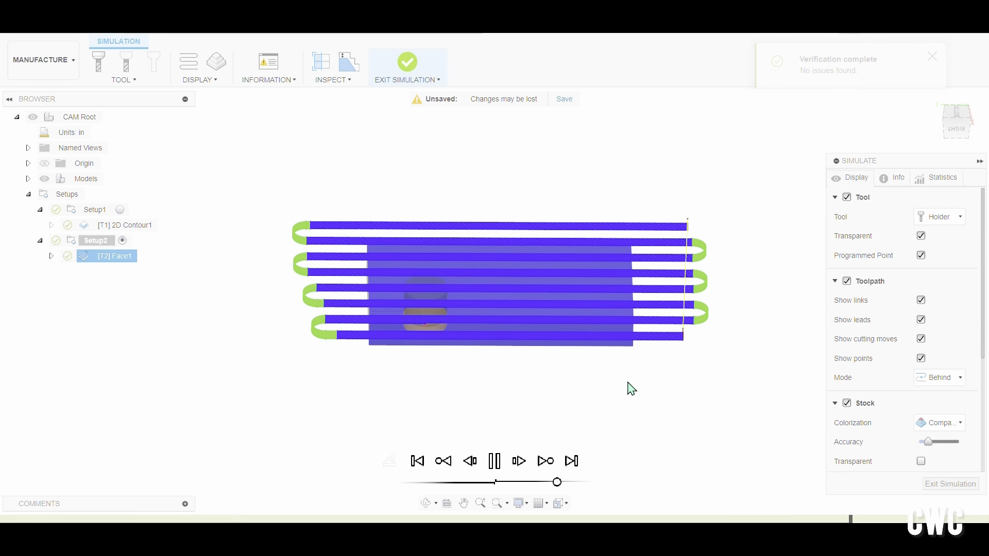
{"action": "scroll", "coordinate": [627, 381], "scroll_direction": "up", "scroll_amount": 3}
{"action": "mouse_move", "coordinate": [554, 364]}
{"action": "middle_mouse_down", "text": "shift"}
{"action": "mouse_move", "coordinate": [551, 337]}
{"action": "mouse_move", "coordinate": [555, 374]}
{"action": "middle_mouse_up", "text": "shift"}
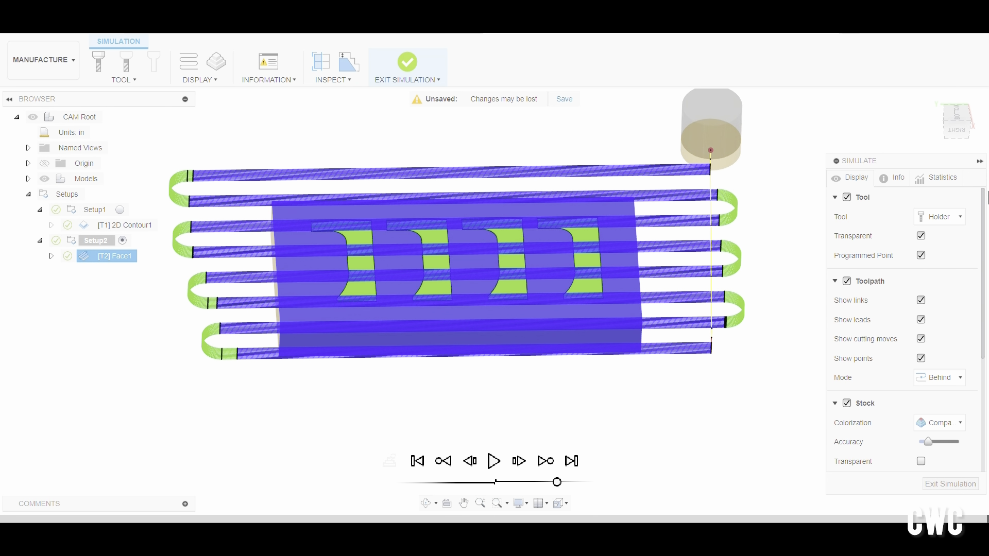
{"action": "left_click", "coordinate": [954, 178]}
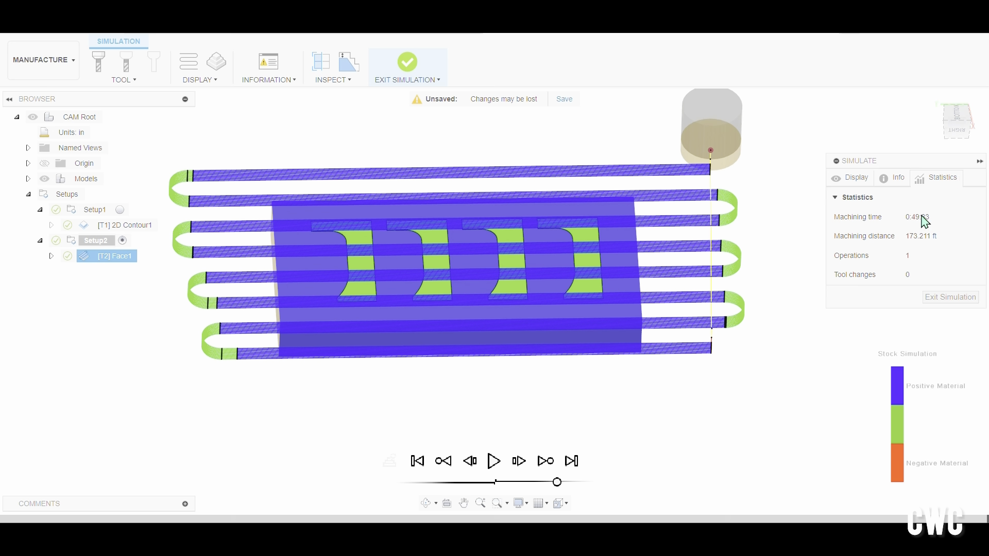
{"action": "left_click", "coordinate": [960, 298]}
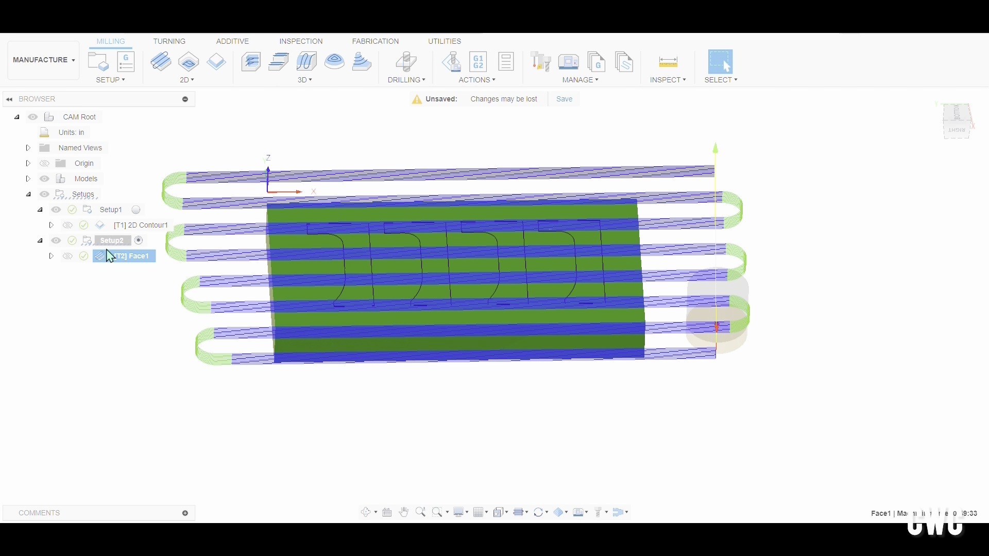
Edit the Face operation to use a maximum stepdown of 0.09 in and regenerate its toolpath
{"action": "right_click", "coordinate": [117, 265]}
{"action": "left_click", "coordinate": [146, 158]}
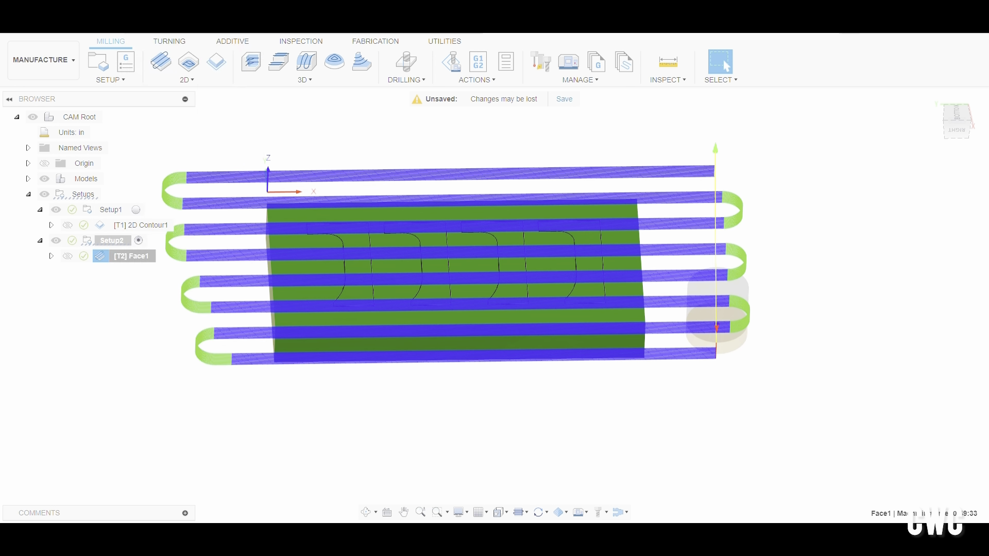
{"action": "left_click", "coordinate": [911, 178]}
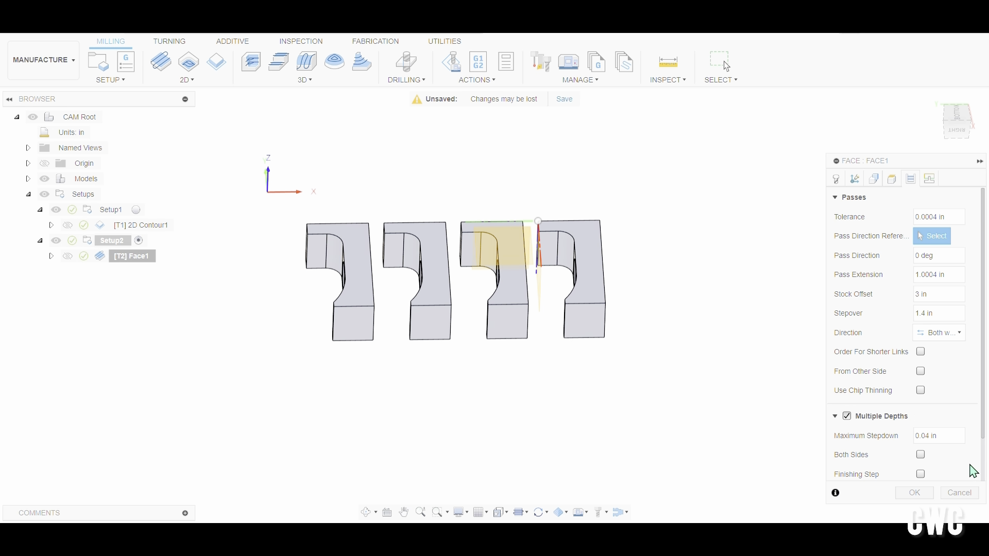
{"action": "scroll", "coordinate": [965, 467], "scroll_direction": "down", "scroll_amount": 1}
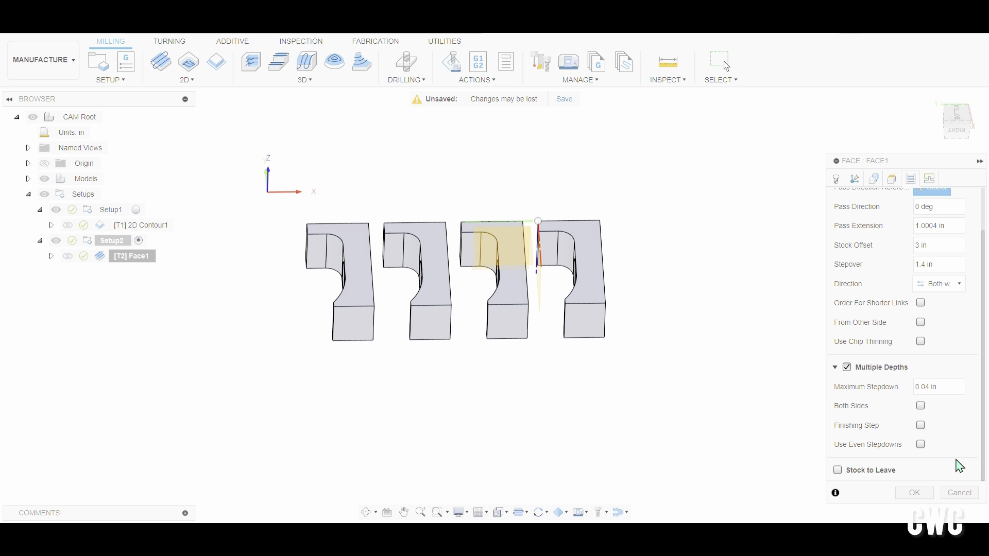
{"action": "left_click", "coordinate": [897, 181]}
{"action": "left_click", "coordinate": [874, 179]}
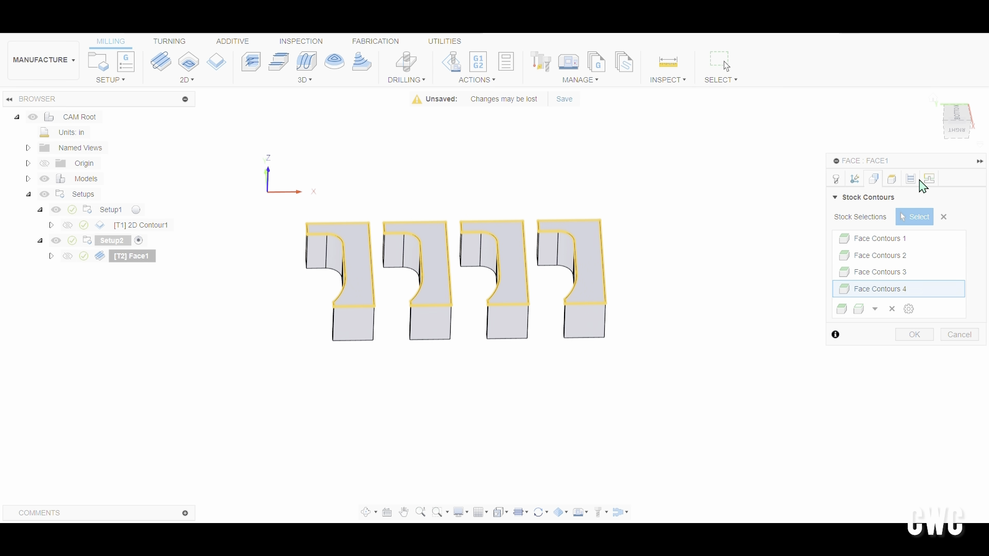
{"action": "left_click", "coordinate": [912, 181]}
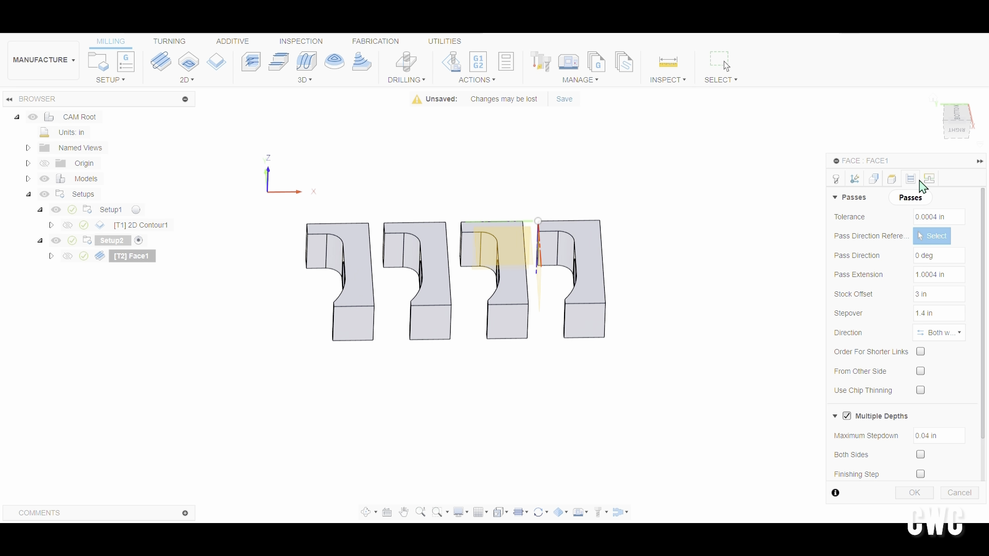
{"action": "left_click", "coordinate": [951, 442]}
{"action": "left_click_drag", "start_coordinate": [948, 442], "coordinate": [911, 445]}
{"action": "type", "text": ".09"}
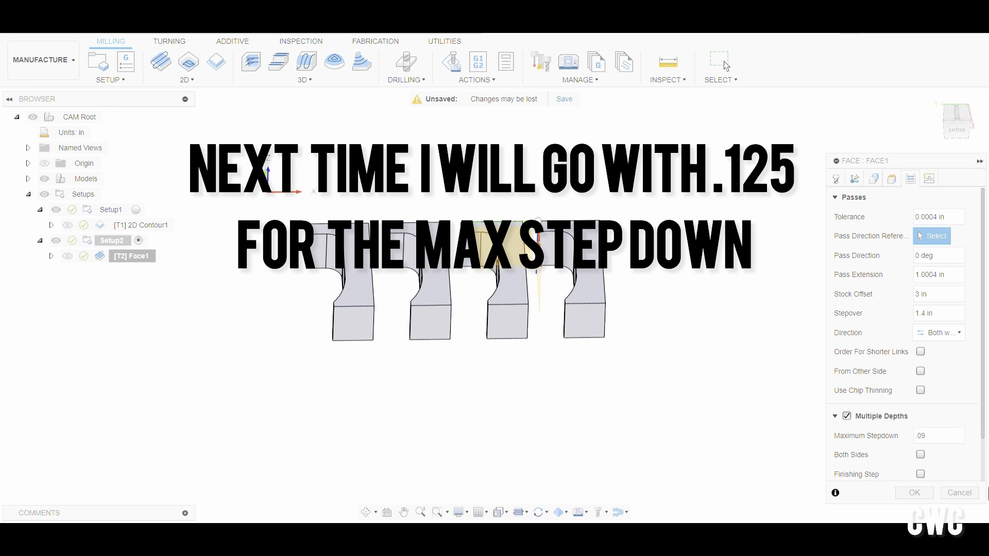
{"action": "left_click", "coordinate": [909, 493]}
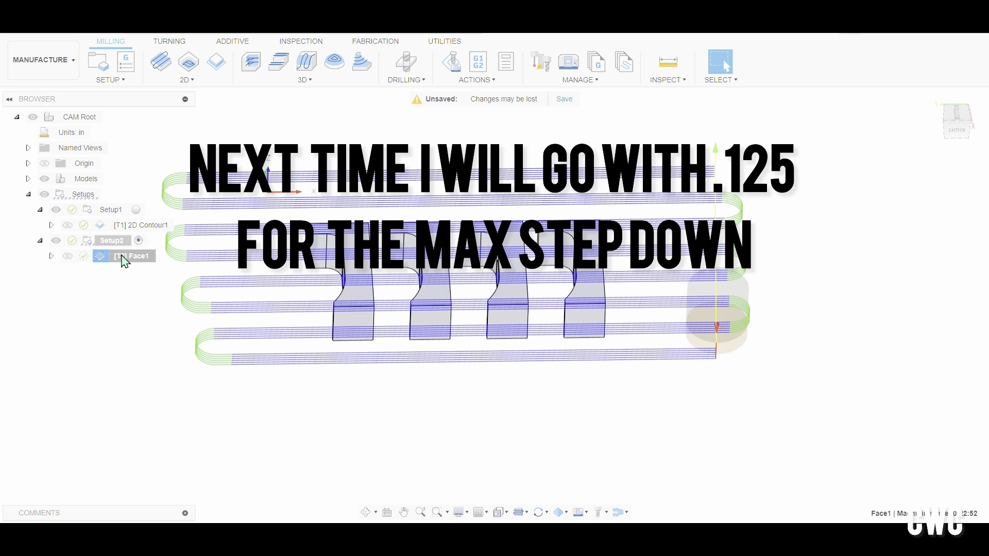
Simulate the Face operation with the new stepdown, check its machining time from an orbited view, and exit the simulation
{"action": "right_click", "coordinate": [126, 262]}
{"action": "left_click", "coordinate": [166, 85]}
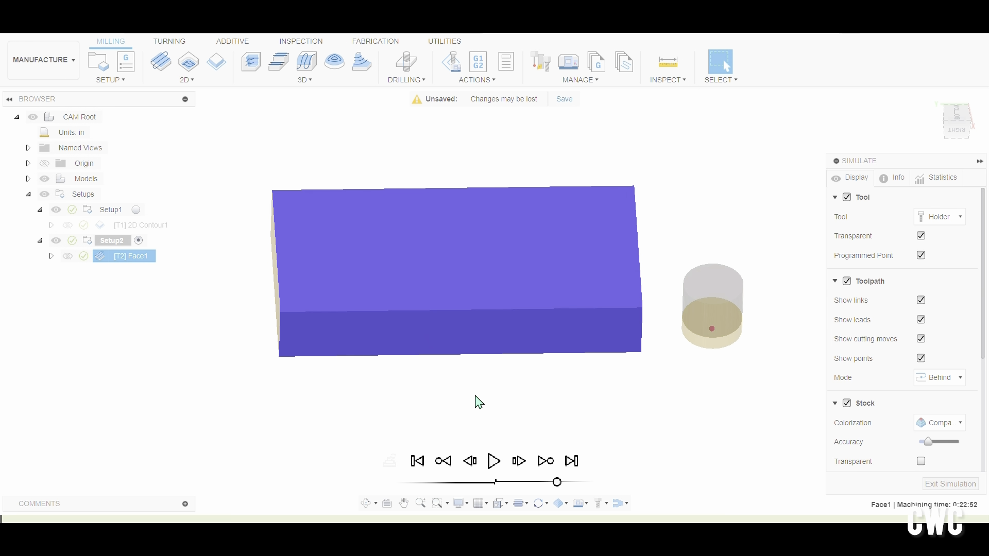
{"action": "left_click", "coordinate": [494, 461]}
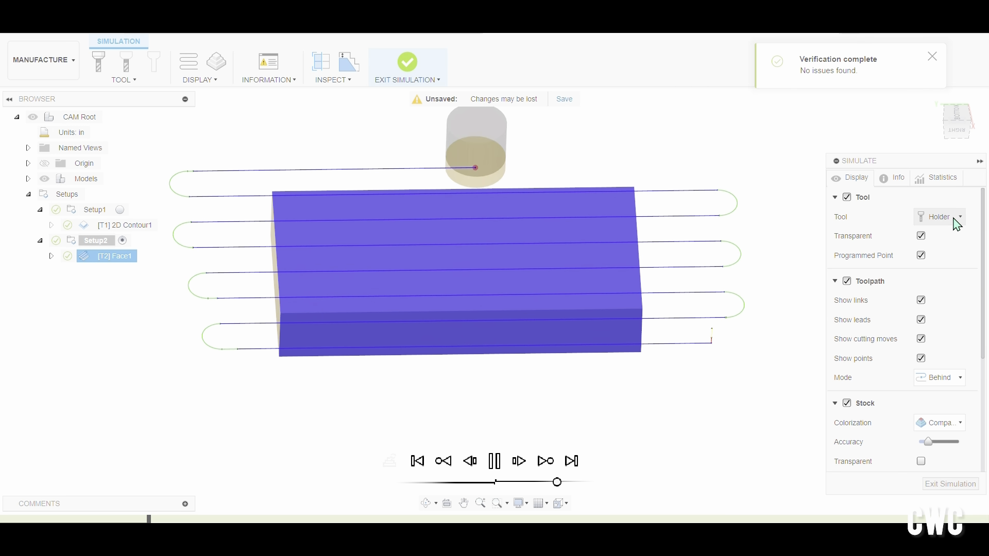
{"action": "left_click", "coordinate": [947, 178]}
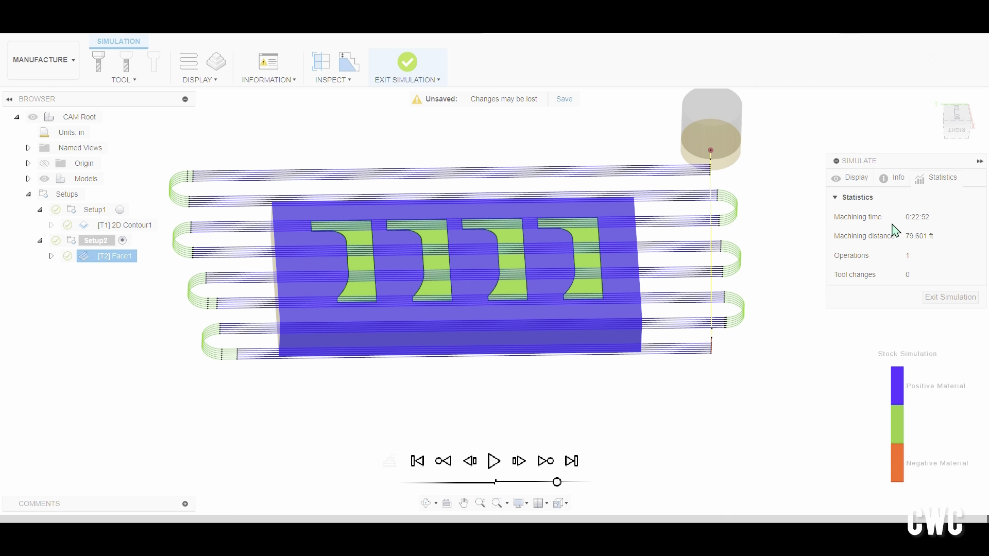
{"action": "middle_click_drag", "start_coordinate": [751, 463], "coordinate": [764, 410], "text": "shift"}
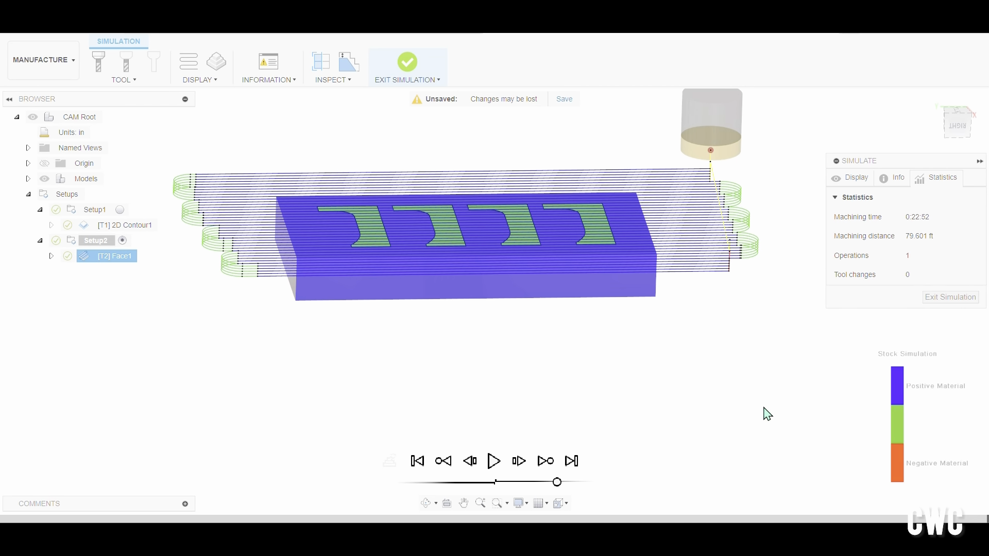
{"action": "left_click", "coordinate": [966, 298]}
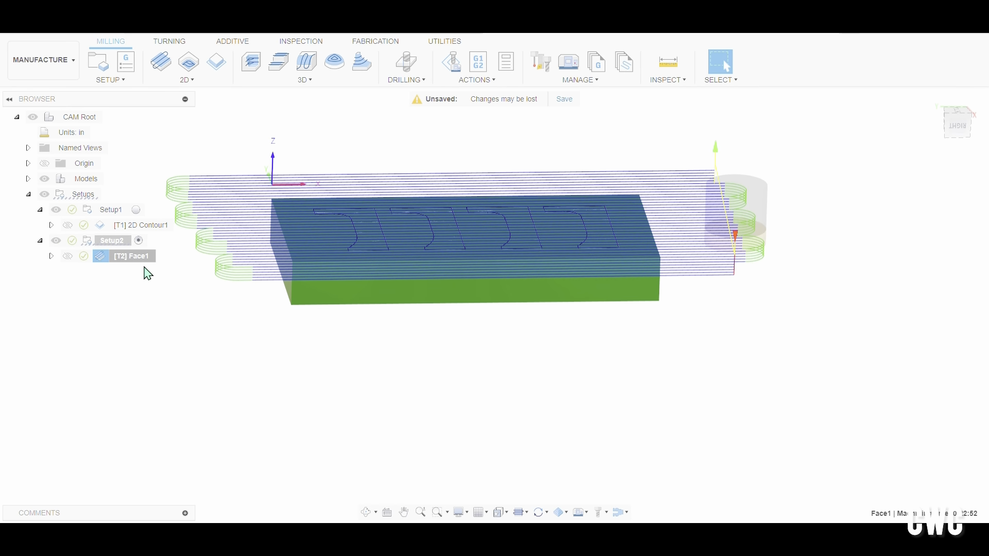
Post process the 2D Contour operation as program 01001 with the comment "T1 1/4 ENDMILL", overwriting the existing file
{"action": "left_click", "coordinate": [131, 229]}
{"action": "right_click", "coordinate": [132, 232]}
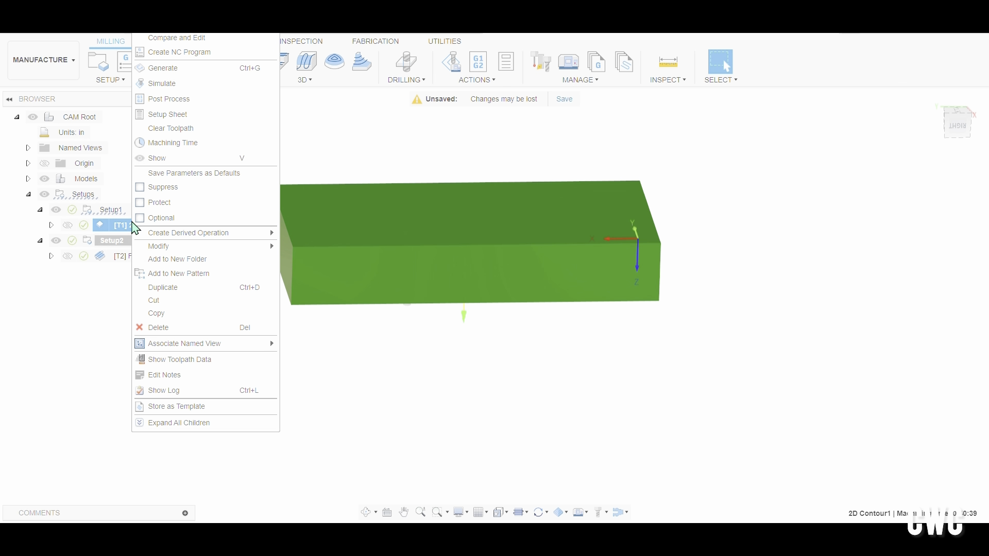
{"action": "left_click", "coordinate": [175, 103]}
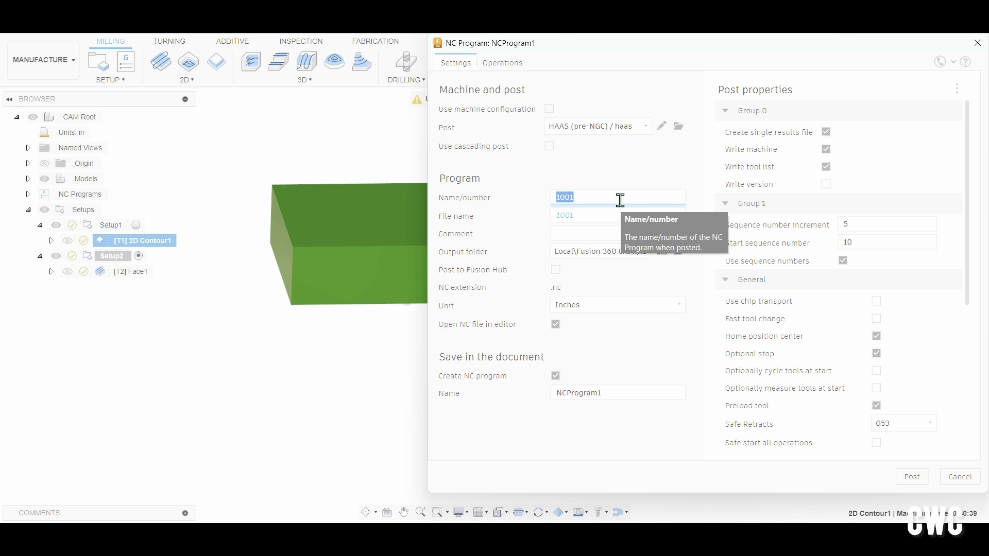
{"action": "type", "text": "01"}
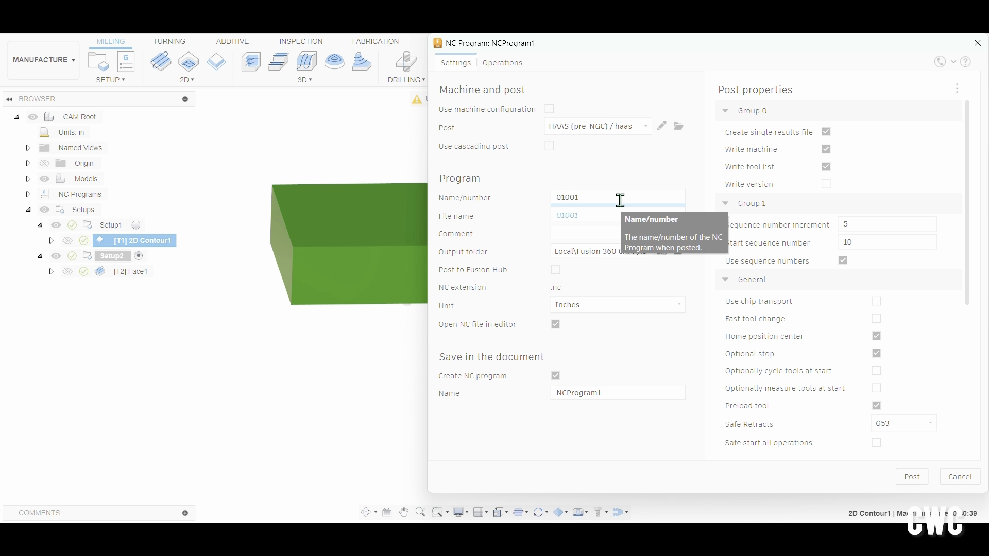
{"action": "left_click", "coordinate": [594, 230]}
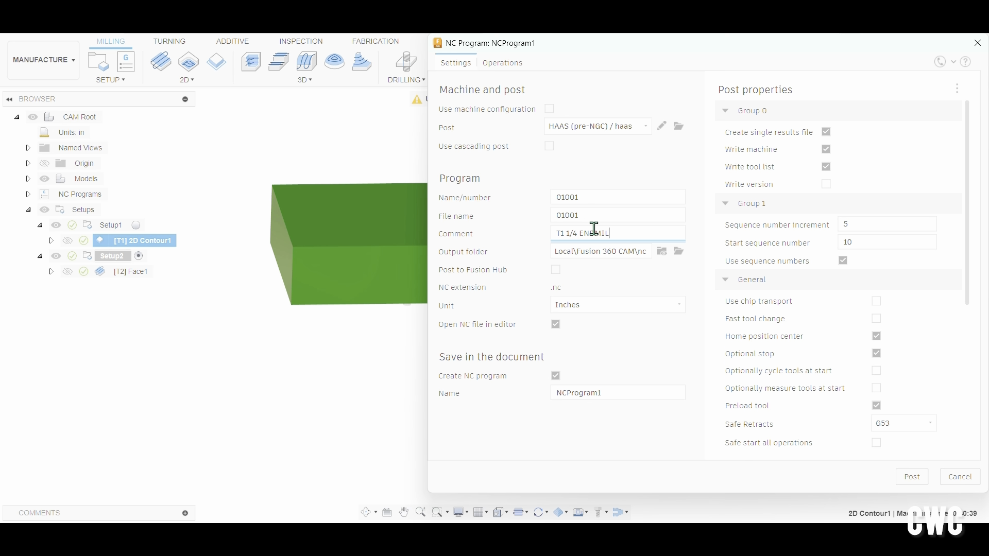
{"action": "left_click", "coordinate": [909, 481]}
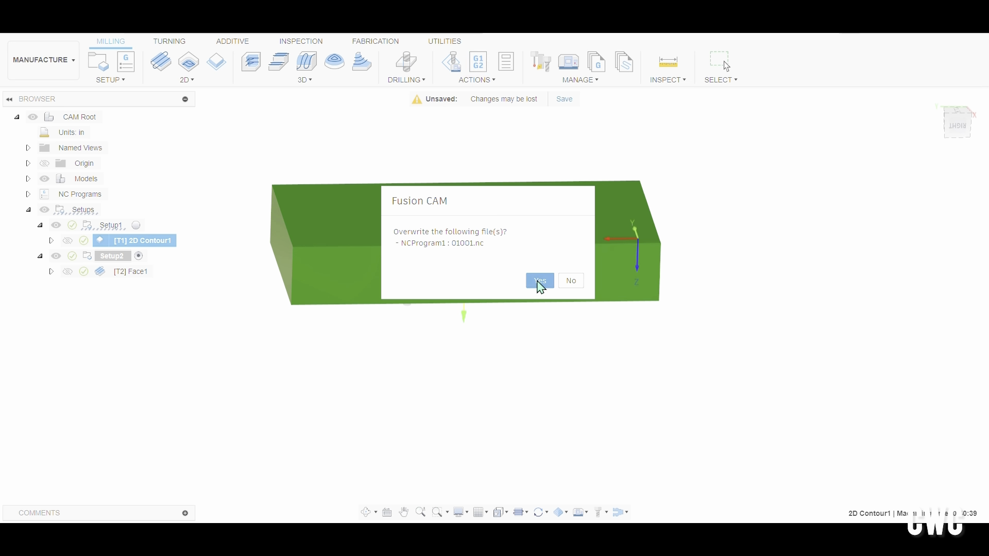
{"action": "left_click", "coordinate": [536, 283]}
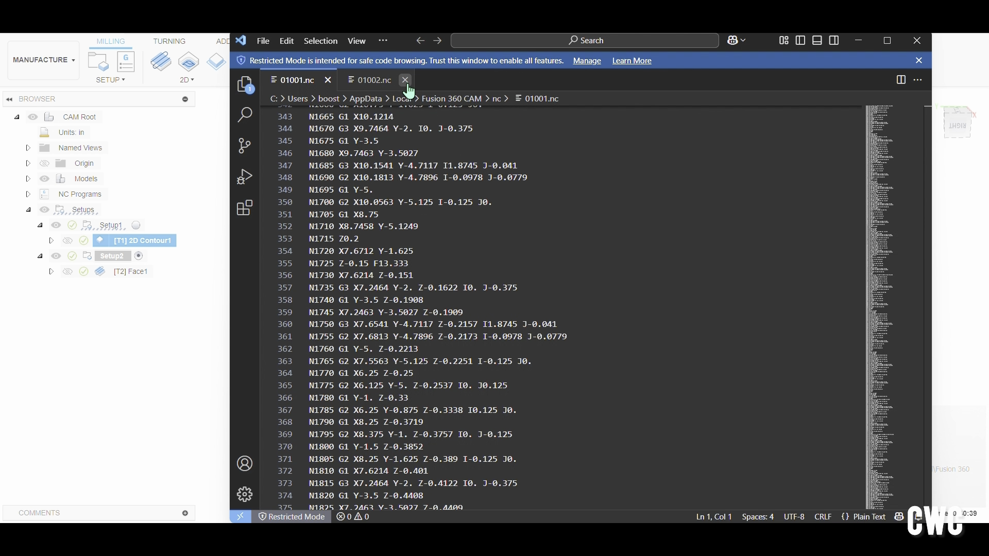
Close the old 01002.nc file in Visual Studio Code without saving and switch back to Fusion 360
{"action": "left_click", "coordinate": [406, 80]}
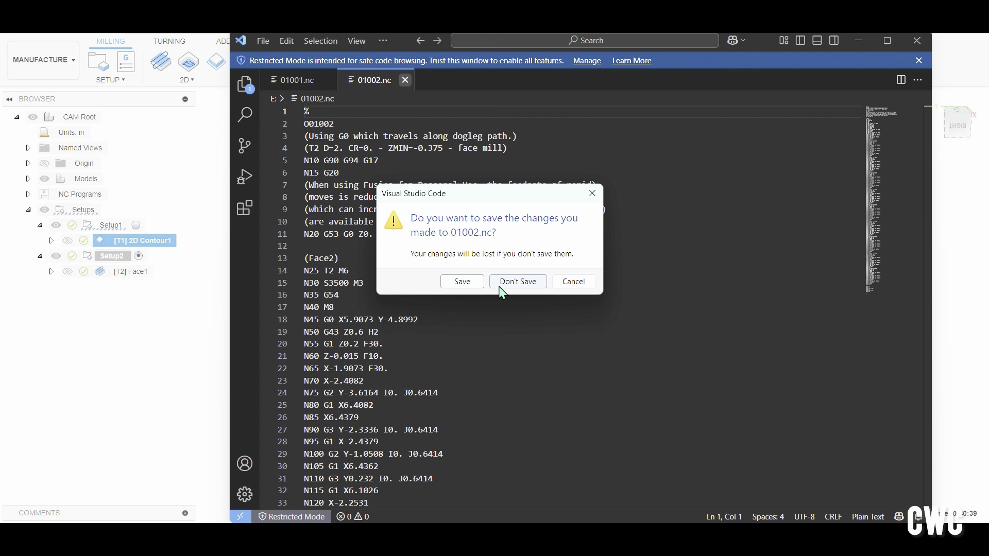
{"action": "left_click", "coordinate": [503, 292]}
{"action": "left_click", "coordinate": [175, 361]}
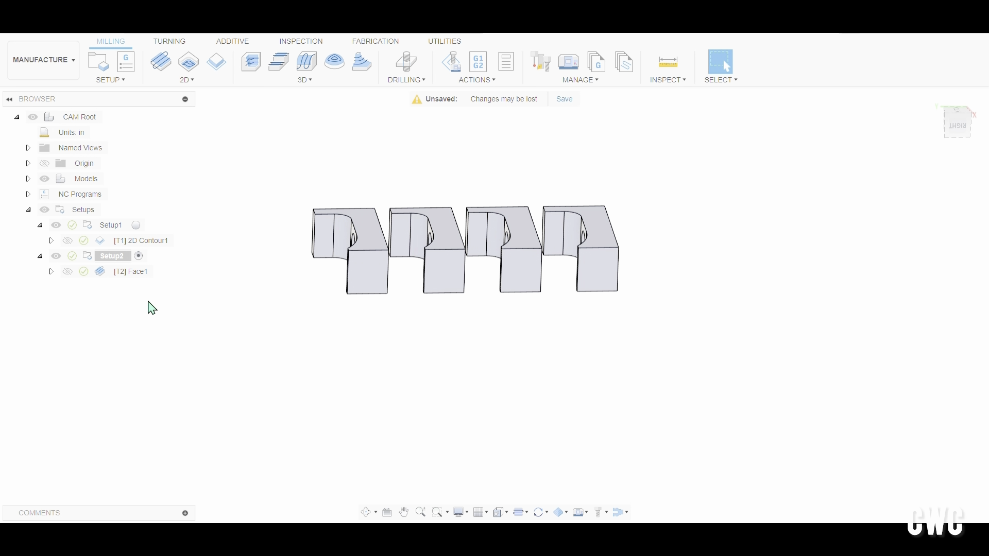
Post process the Face operation as program 01002 with the comment "FACEMILL", overwriting the existing file
{"action": "right_click", "coordinate": [135, 271]}
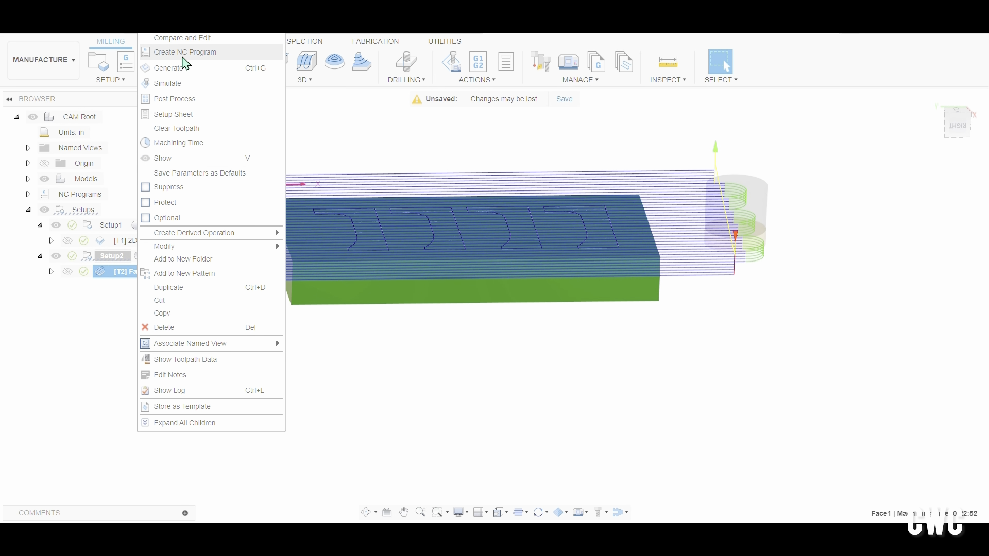
{"action": "left_click", "coordinate": [193, 101]}
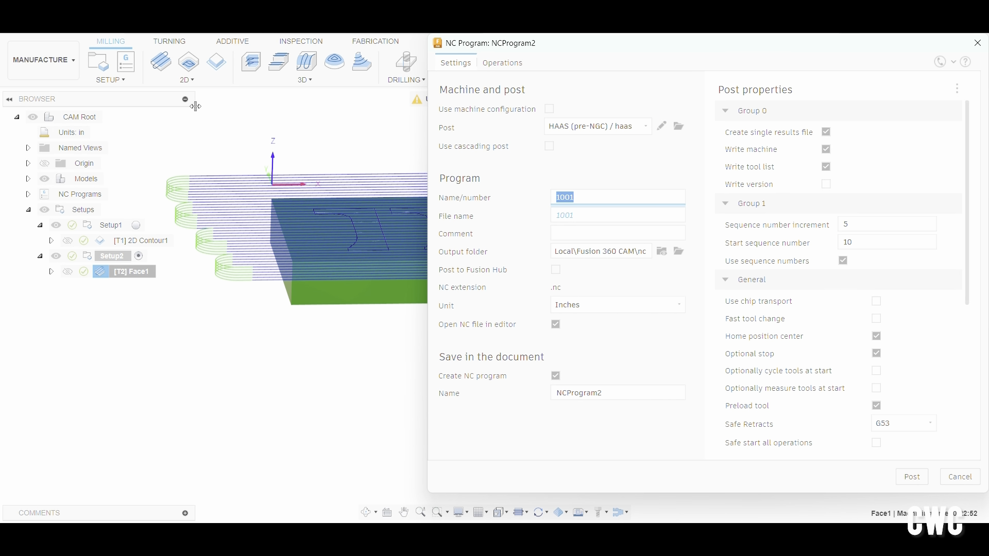
{"action": "type", "text": "0"}
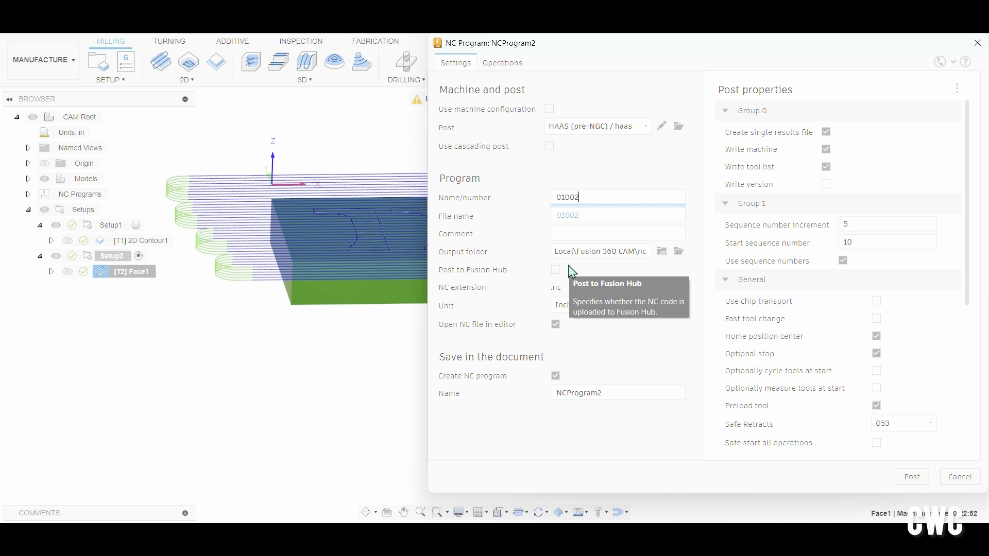
{"action": "left_click", "coordinate": [606, 232]}
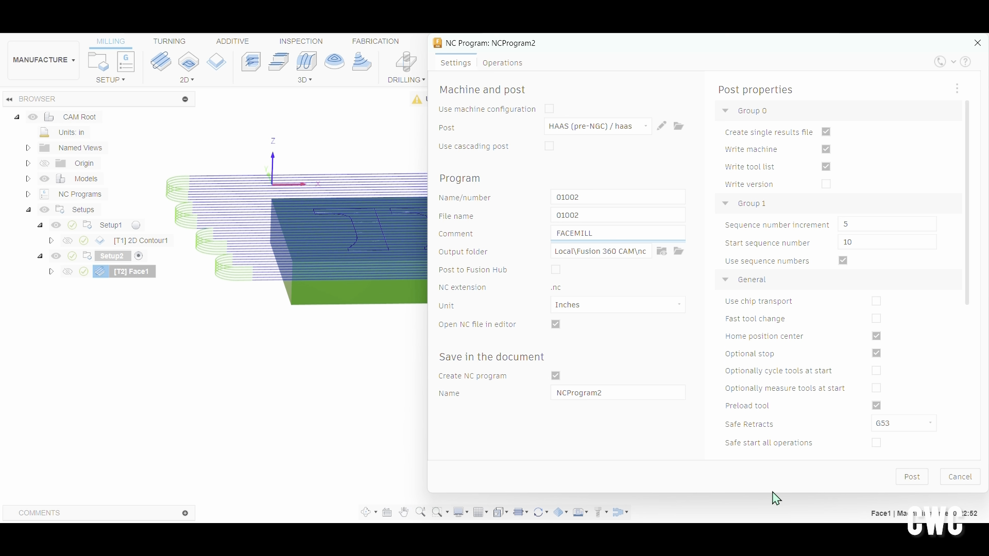
{"action": "left_click", "coordinate": [922, 478]}
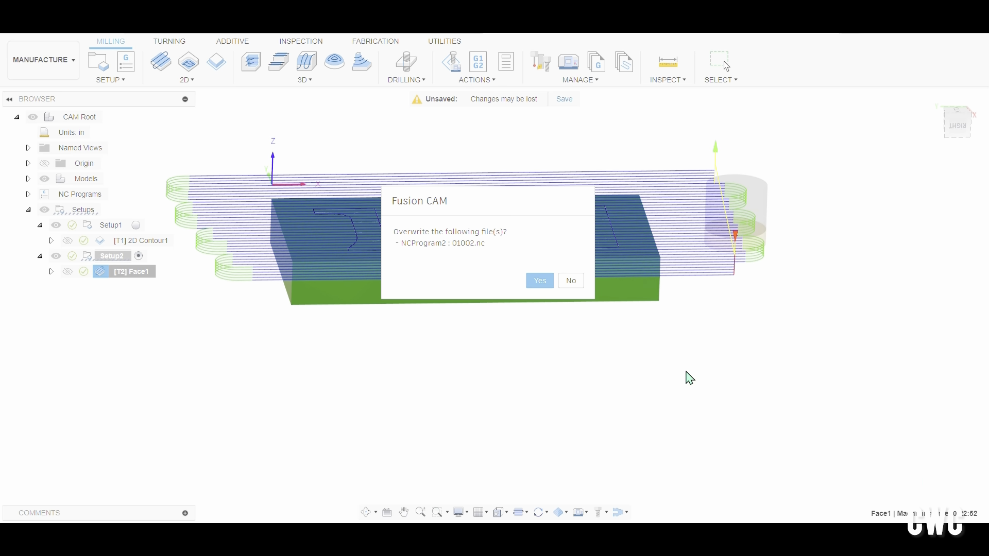
{"action": "left_click", "coordinate": [540, 281]}
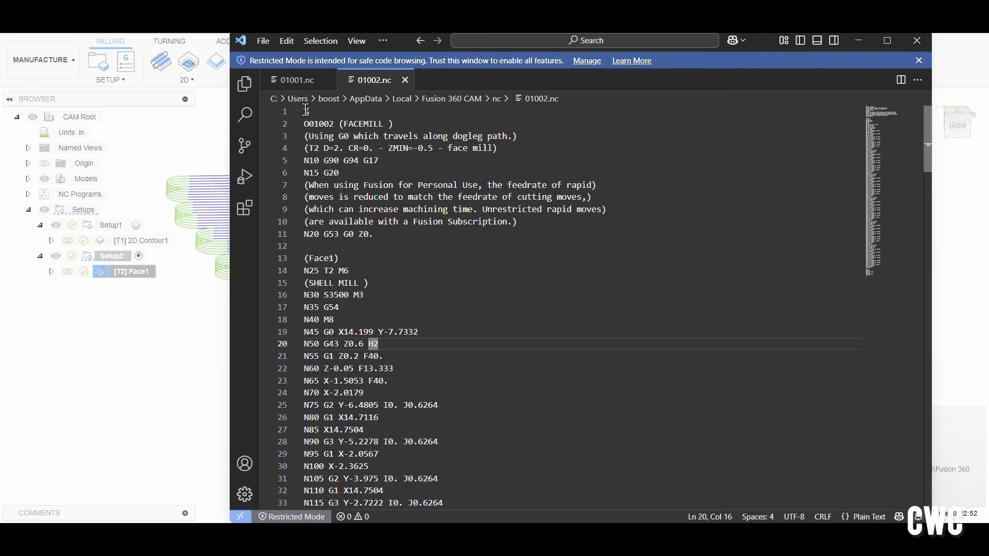
Copy the facing code in 01002.nc from the first line through N740 Z0.6
{"action": "left_click_drag", "start_coordinate": [301, 111], "coordinate": [342, 220]}
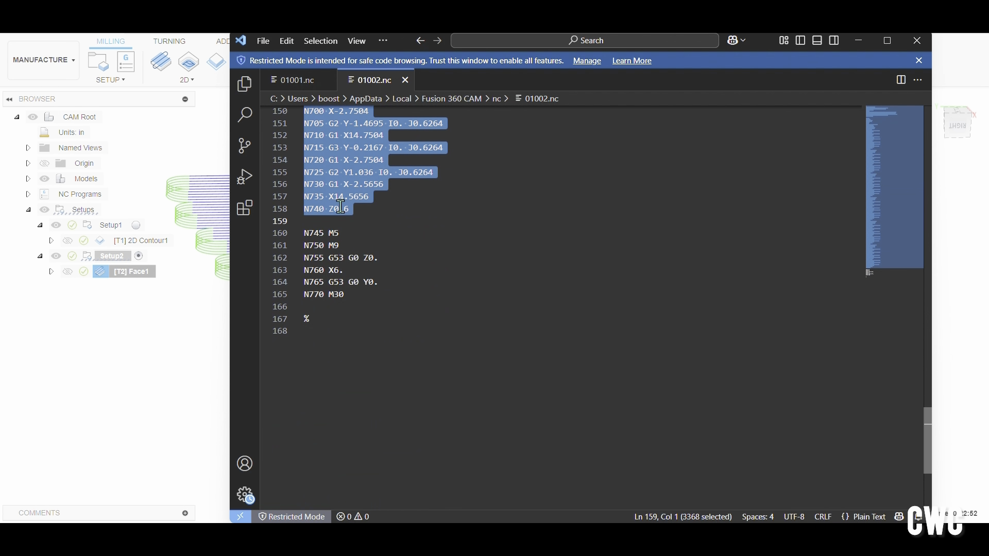
{"action": "right_click", "coordinate": [340, 209]}
{"action": "left_click", "coordinate": [388, 259]}
Insert seven blank lines in 01001.nc between the N5685 Z0.6 line and the closing N5690 M5 block
{"action": "left_click", "coordinate": [295, 80]}
{"action": "scroll", "coordinate": [347, 410], "scroll_direction": "down", "scroll_amount": 15}
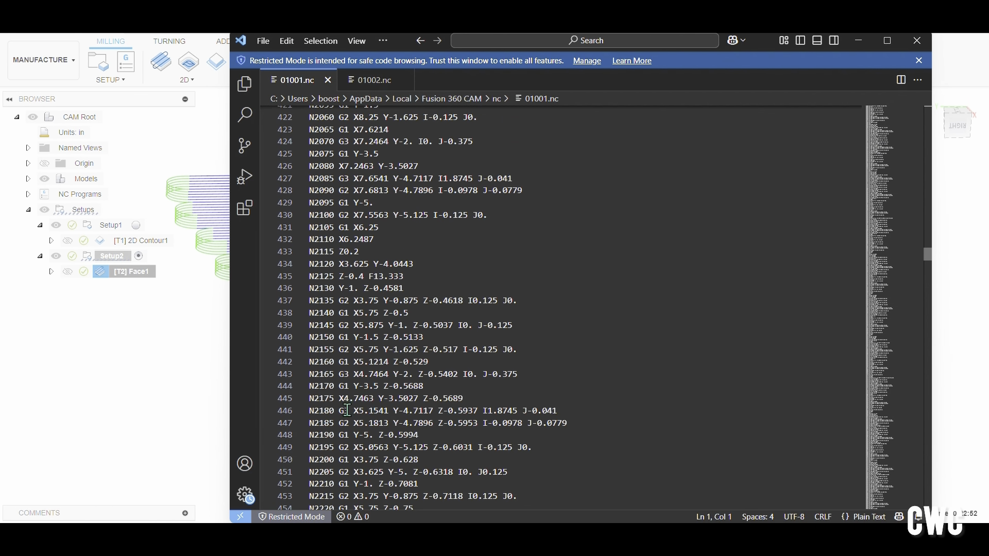
{"action": "scroll", "coordinate": [347, 411], "scroll_direction": "down", "scroll_amount": 20}
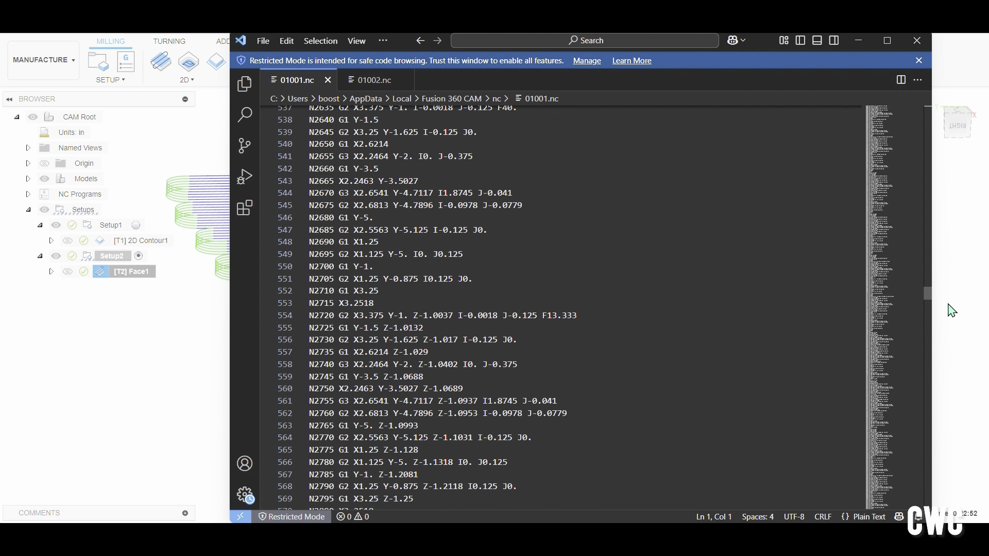
{"action": "left_click_drag", "start_coordinate": [928, 294], "coordinate": [890, 491]}
{"action": "left_click", "coordinate": [319, 122]}
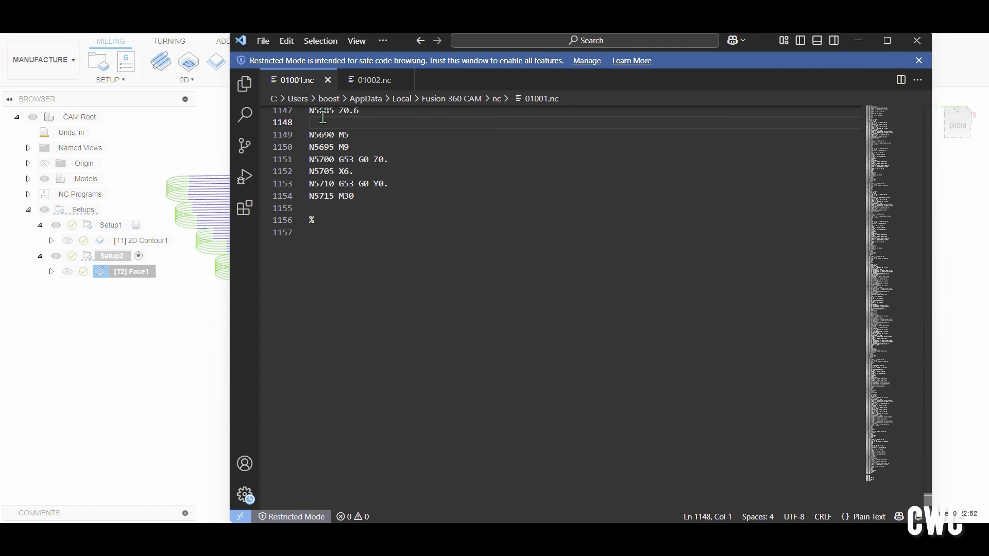
{"action": "key", "text": "Return"}
{"action": "key", "text": "Return"}
{"action": "key", "text": "Return"}
{"action": "key", "text": "Return"}
{"action": "key", "text": "Return"}
{"action": "key", "text": "Return"}
{"action": "key", "text": "Return"}
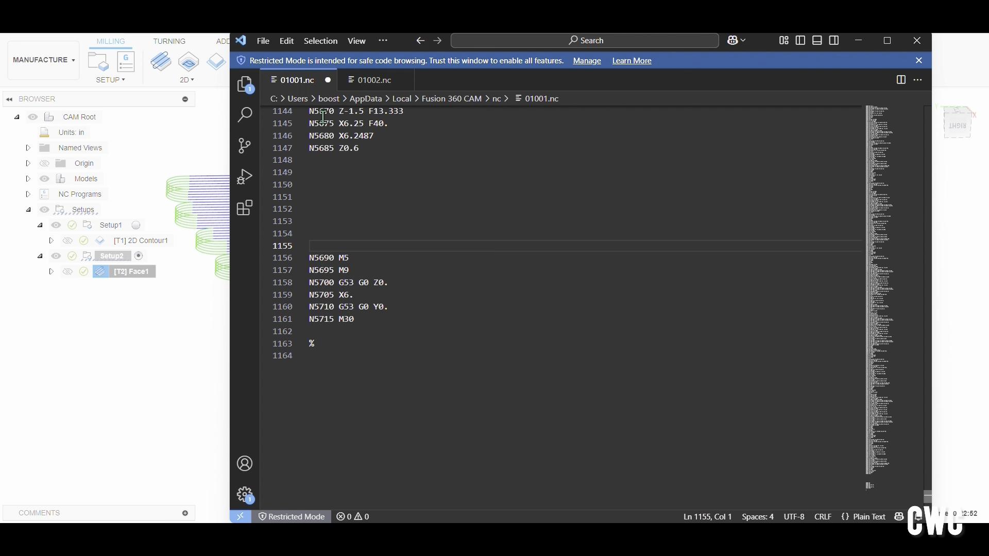
Paste the copied facing code into the blank area of 01001.nc and review the combined program back to its start
{"action": "left_click", "coordinate": [339, 204]}
{"action": "key", "text": "ctrl+v"}
{"action": "left_click_drag", "start_coordinate": [365, 222], "coordinate": [410, 226]}
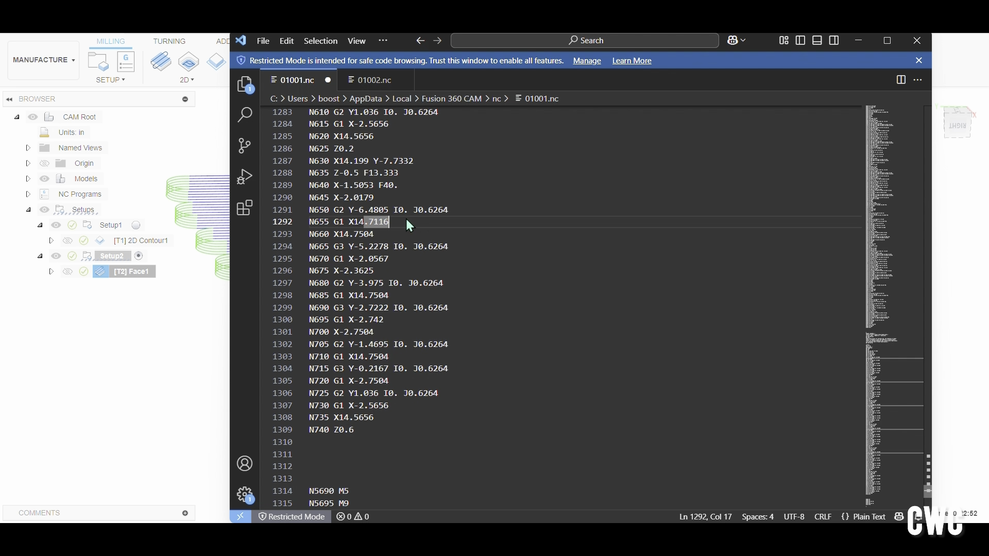
{"action": "scroll", "coordinate": [442, 309], "scroll_direction": "up", "scroll_amount": 20}
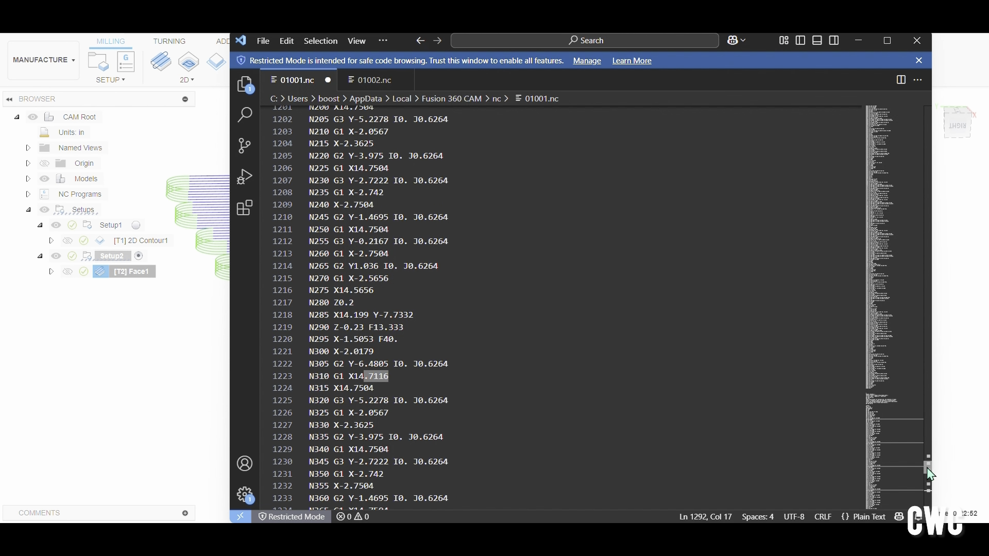
{"action": "left_click_drag", "start_coordinate": [927, 467], "coordinate": [895, 53]}
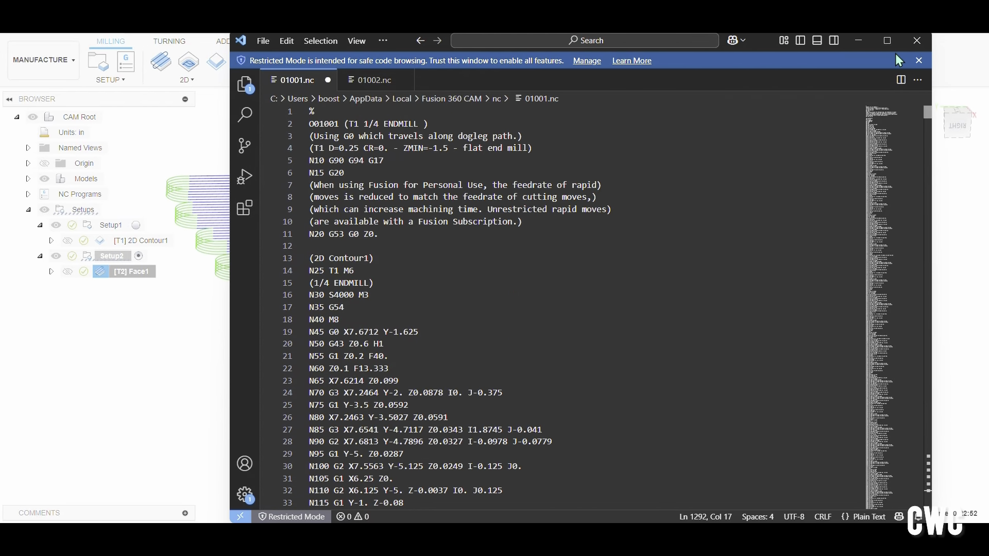
Save the combined program as "01001 SW TRNG 21APR2025" in the nc folder and return to Fusion 360
{"action": "left_click", "coordinate": [260, 41]}
{"action": "left_click", "coordinate": [305, 279]}
{"action": "left_click", "coordinate": [394, 244]}
{"action": "type", "text": "21APR2025"}
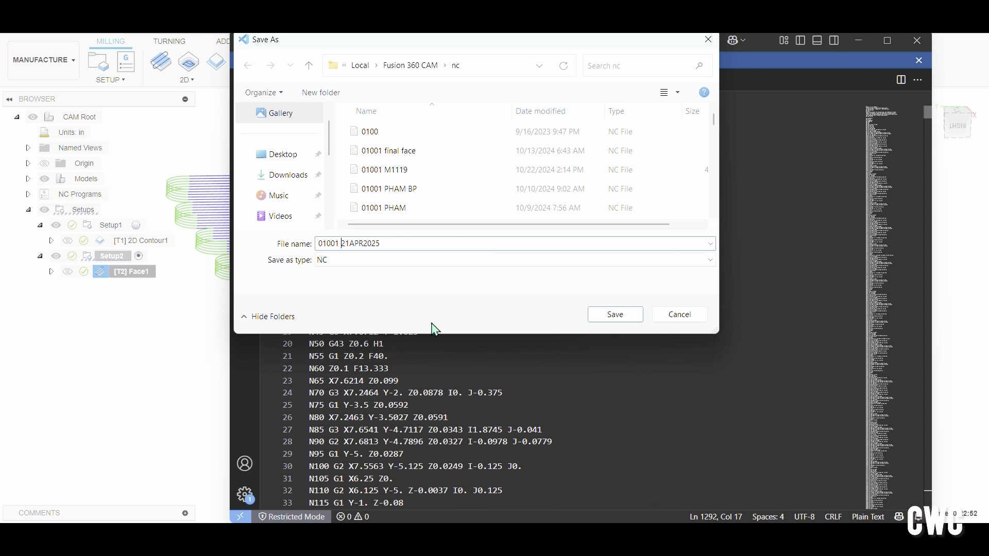
{"action": "type", "text": "SW P"}
{"action": "key", "text": "BackSpace"}
{"action": "type", "text": "TRNG"}
{"action": "left_click", "coordinate": [610, 315]}
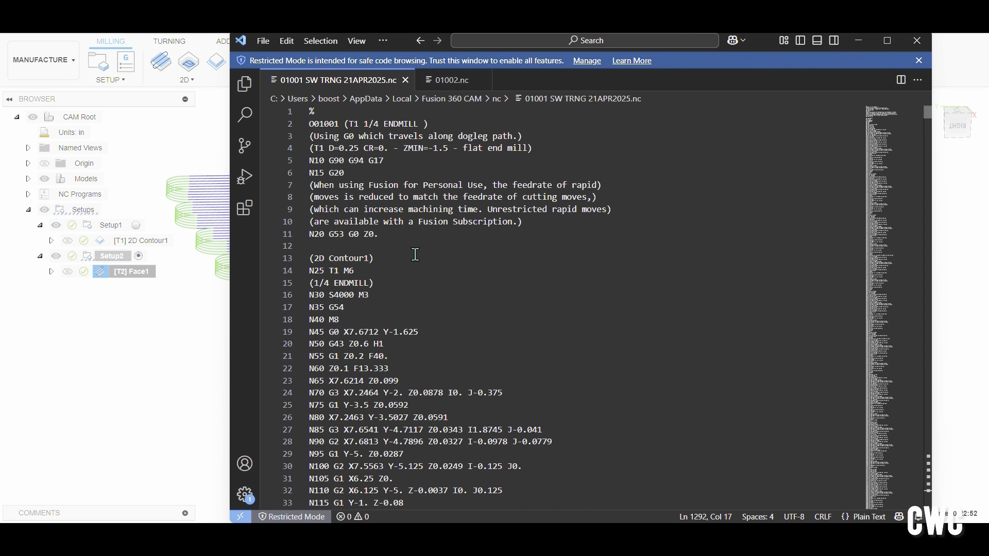
{"action": "left_click", "coordinate": [859, 41]}
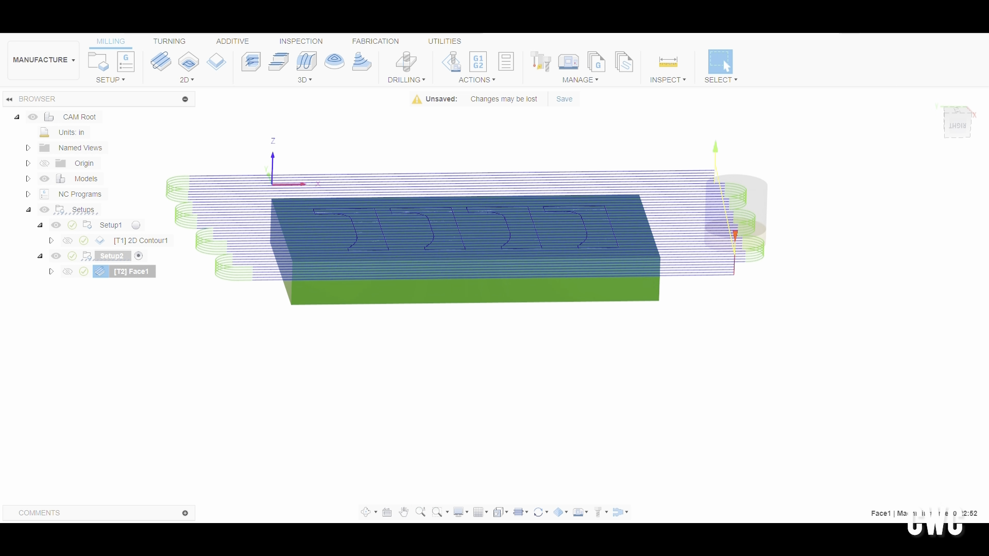